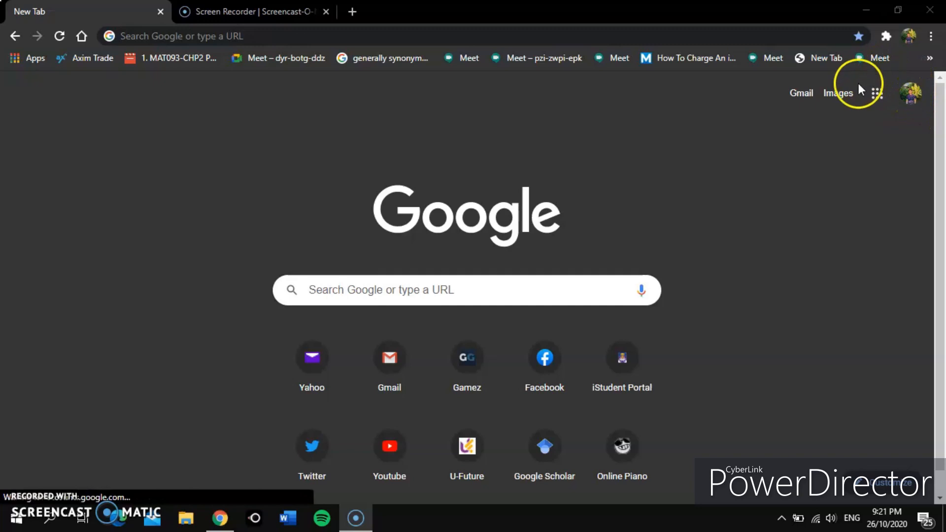
Open Google Docs from the Google apps and create a blank document.
left_click(882, 101)
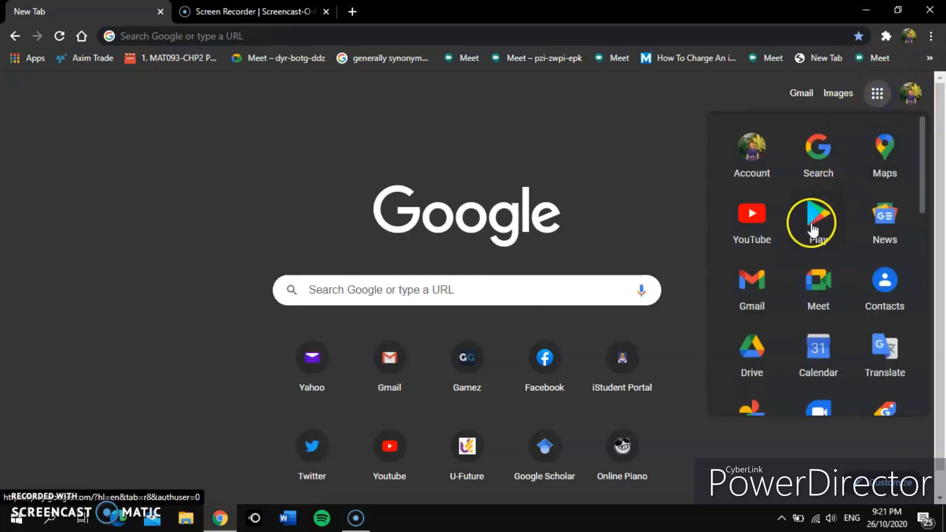
scroll(801, 245, "down", 3)
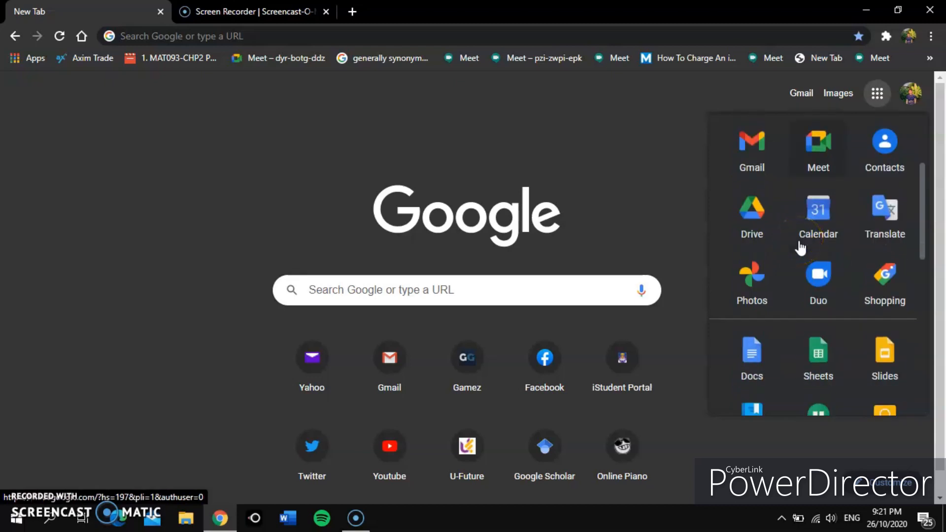
scroll(801, 248, "down", 1)
left_click(782, 250)
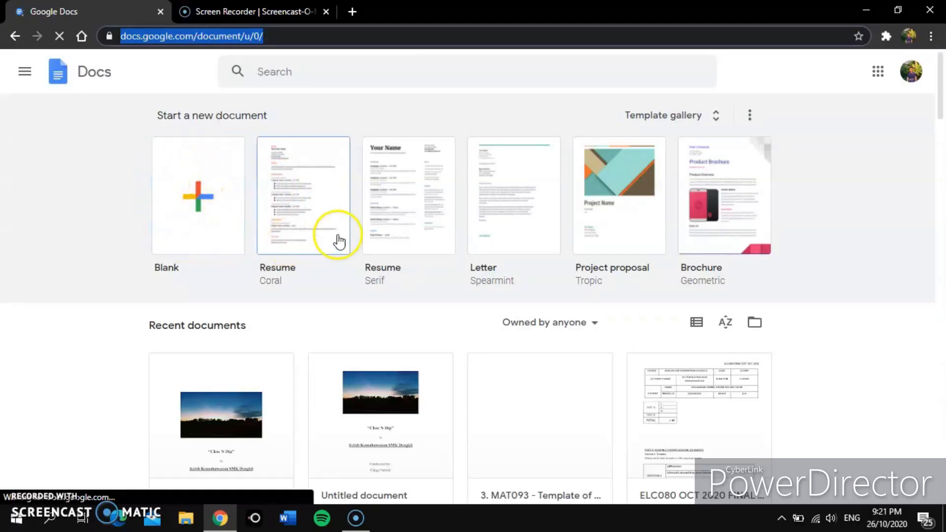
left_click(213, 196)
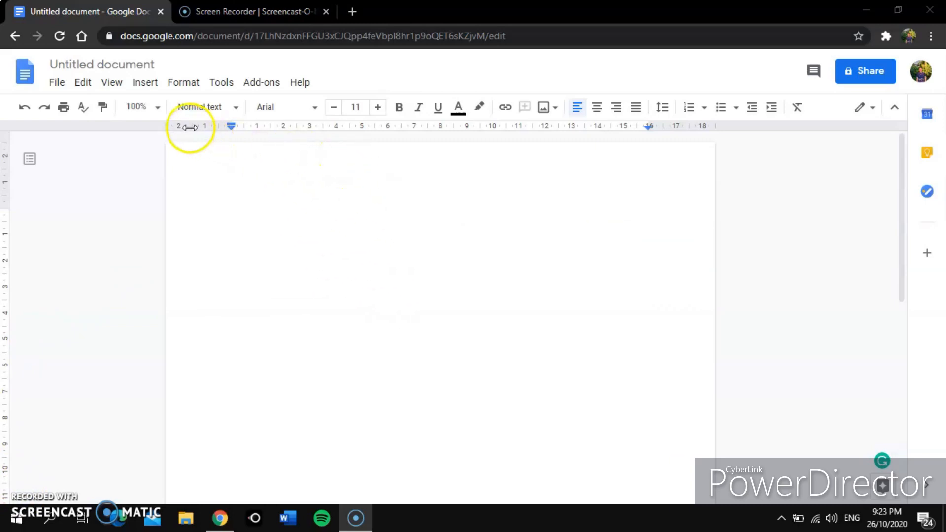
Insert the sunset picture at the top of the blank page and place the cursor after it.
left_click(158, 89)
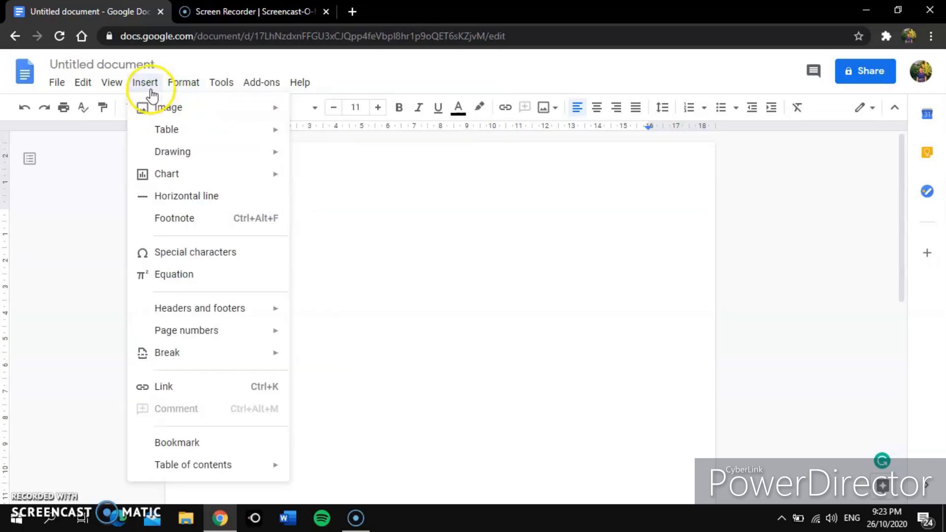
mouse_move(154, 112)
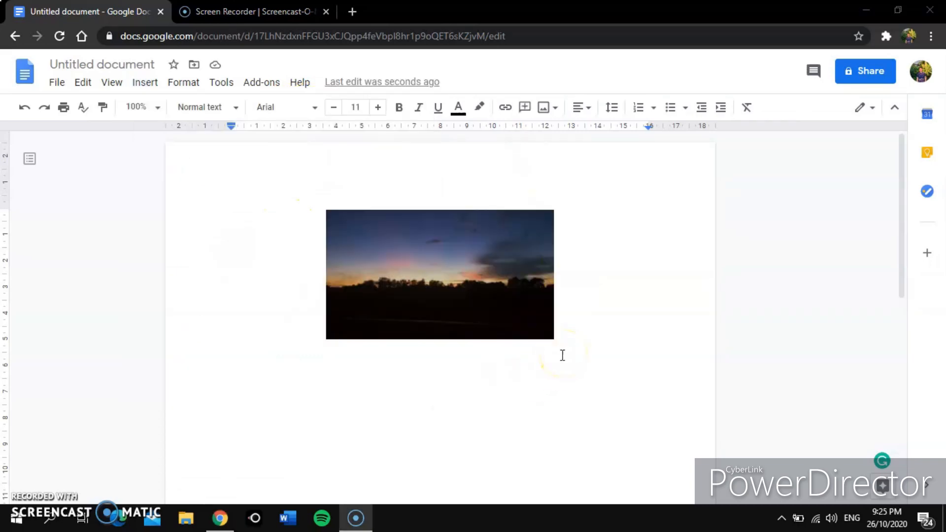
left_click(582, 335)
left_click(582, 334)
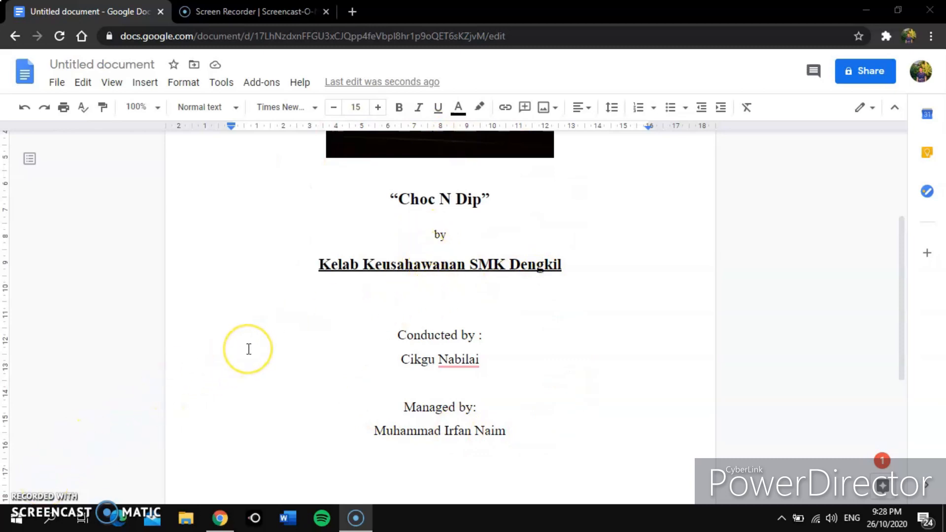
Insert a page break after the manager's name at the end of the cover page.
scroll(248, 349, "down", 4)
scroll(249, 349, "down", 1)
left_click(517, 168)
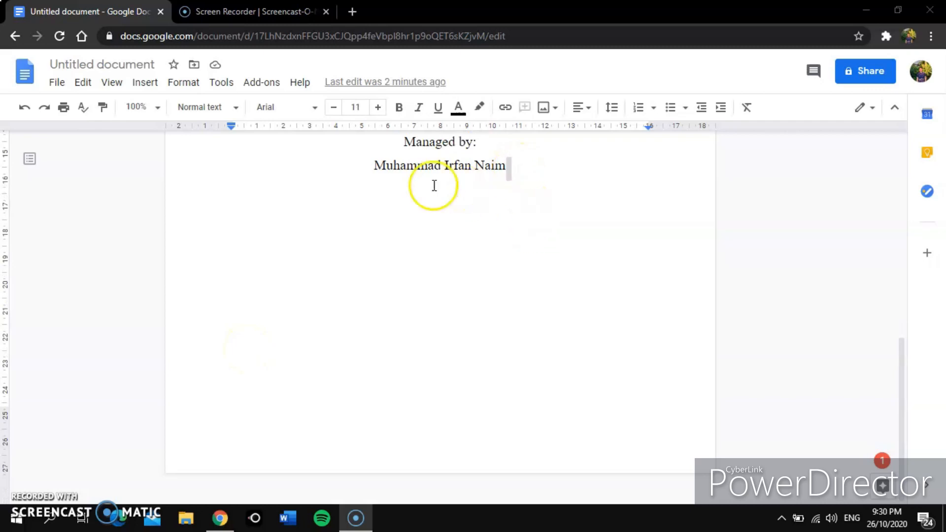
left_click(159, 84)
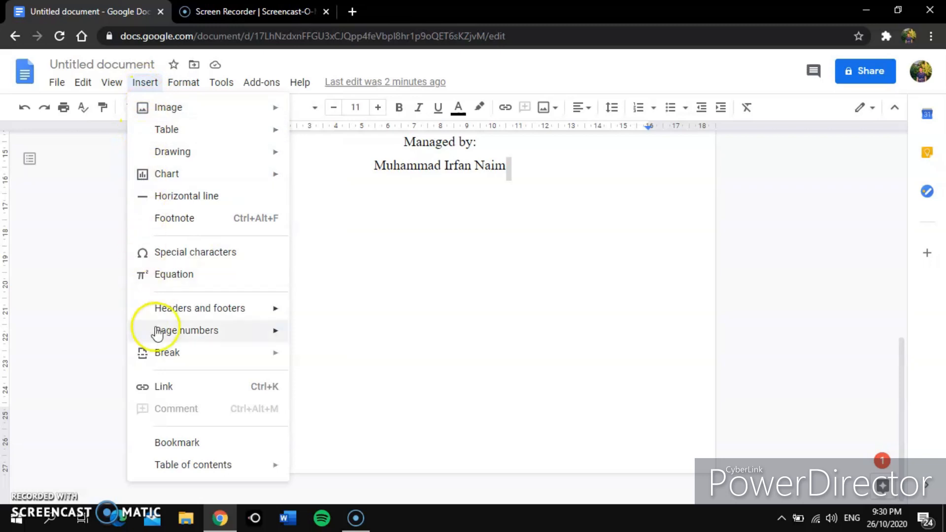
mouse_move(162, 358)
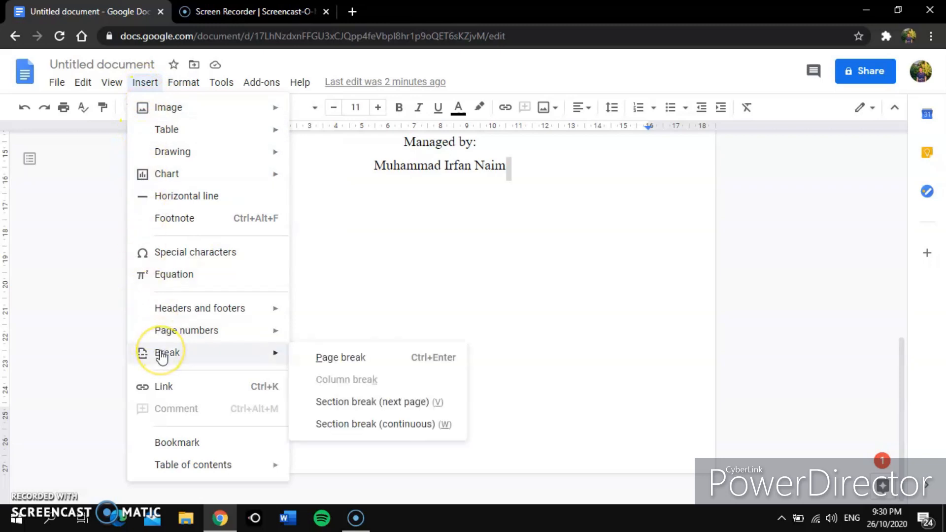
left_click(314, 358)
Enter the title "Table of Content" at the top of the new second page.
scroll(313, 358, "down", 4)
left_click(304, 272)
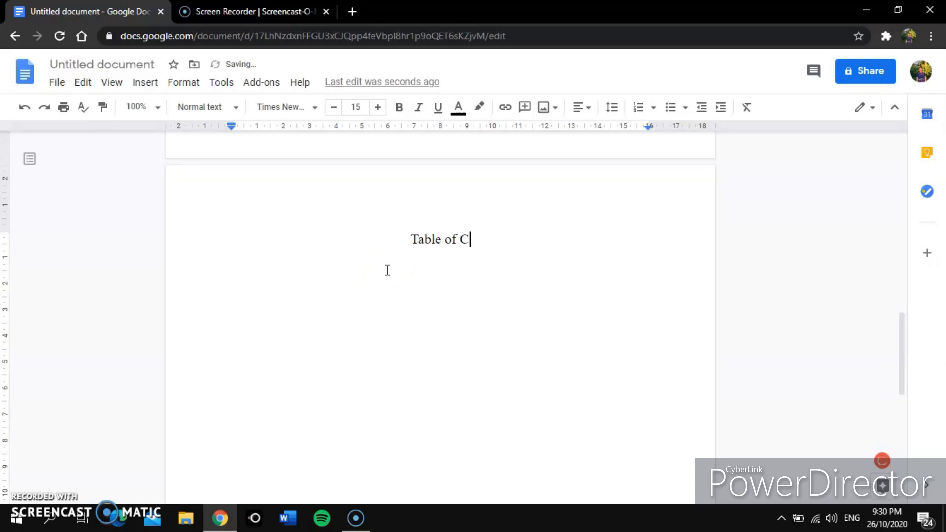
type("ent")
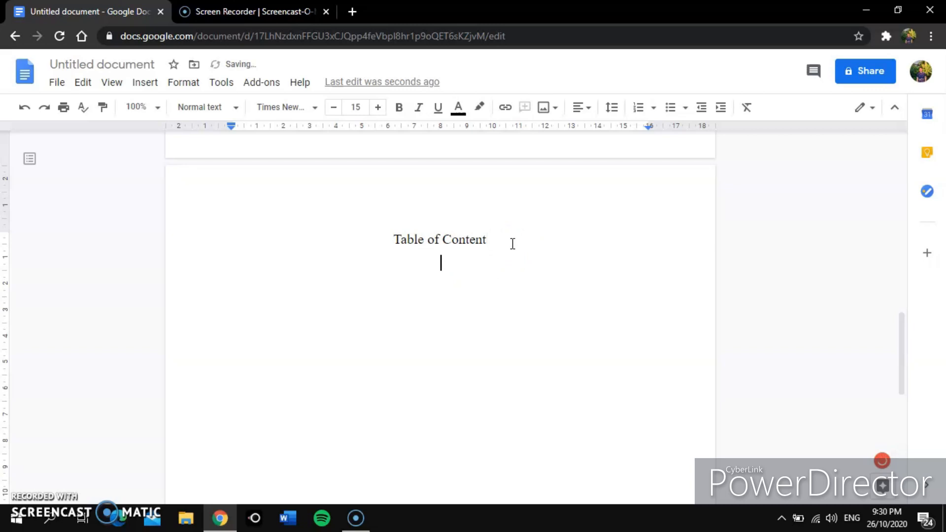
Insert an automatic table of contents with page numbers below the "Table of Content" title.
left_click(144, 83)
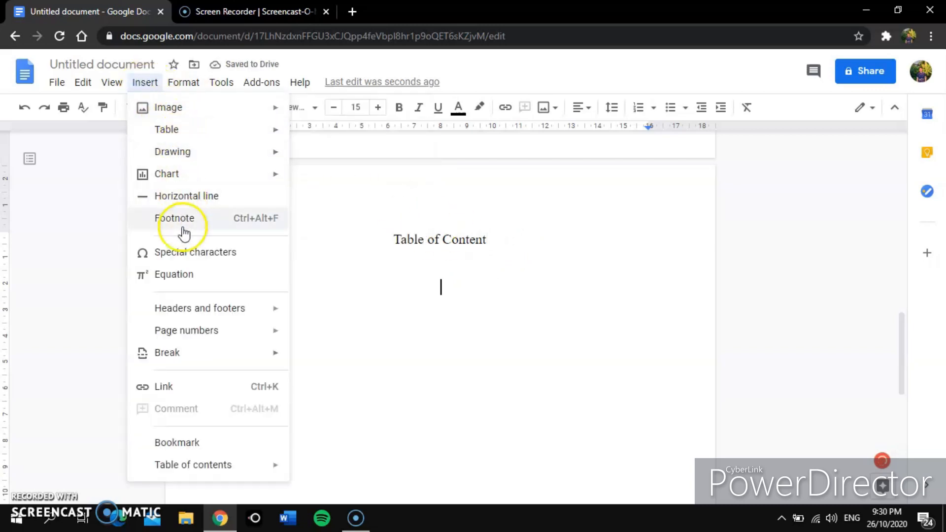
mouse_move(190, 467)
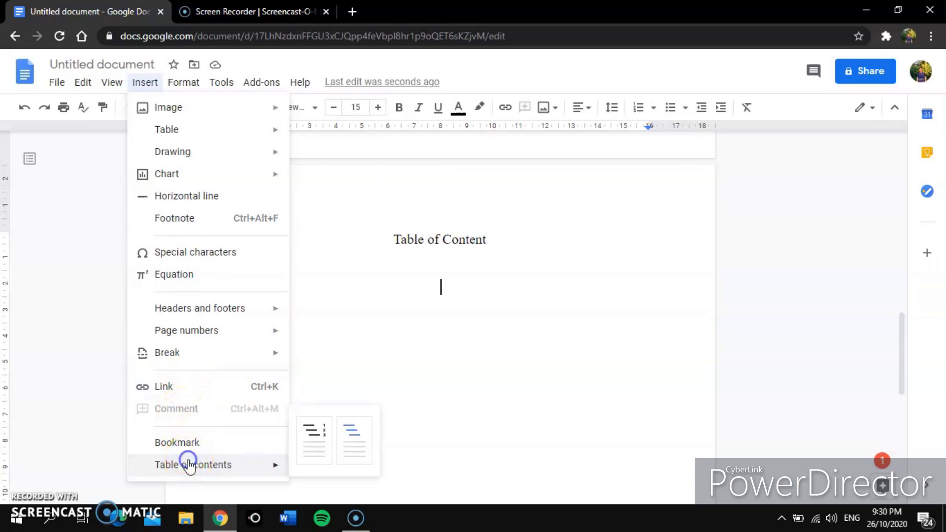
left_click(303, 457)
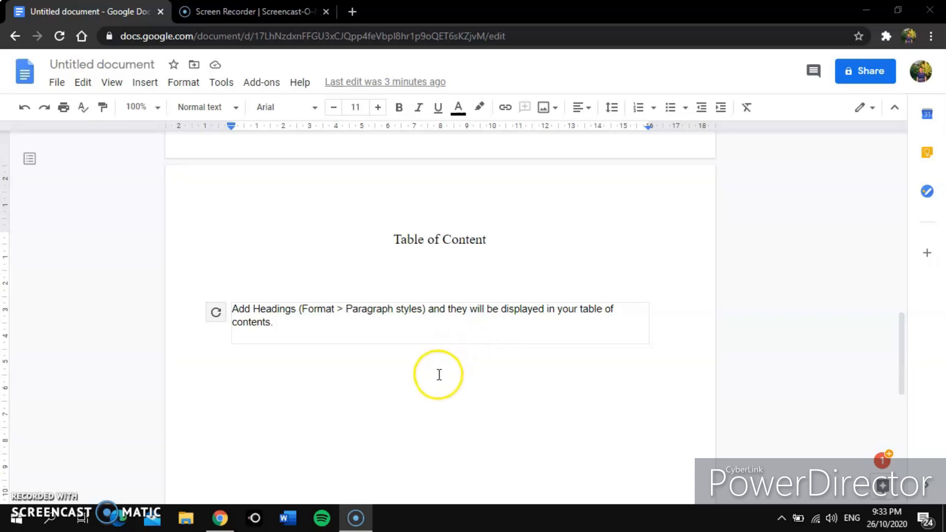
Insert a page break below the table of contents.
scroll(439, 374, "down", 4)
scroll(439, 374, "up", 3)
left_click(492, 308)
left_click(144, 82)
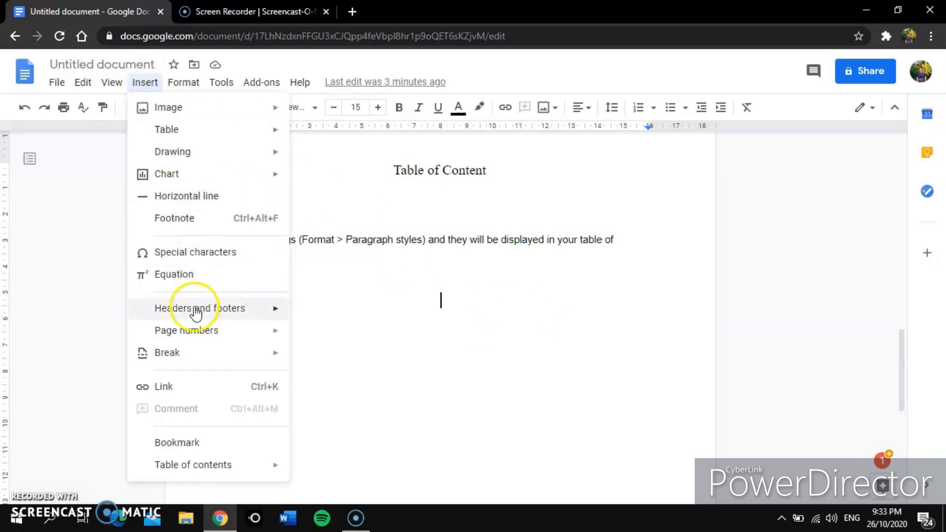
mouse_move(262, 350)
left_click(331, 358)
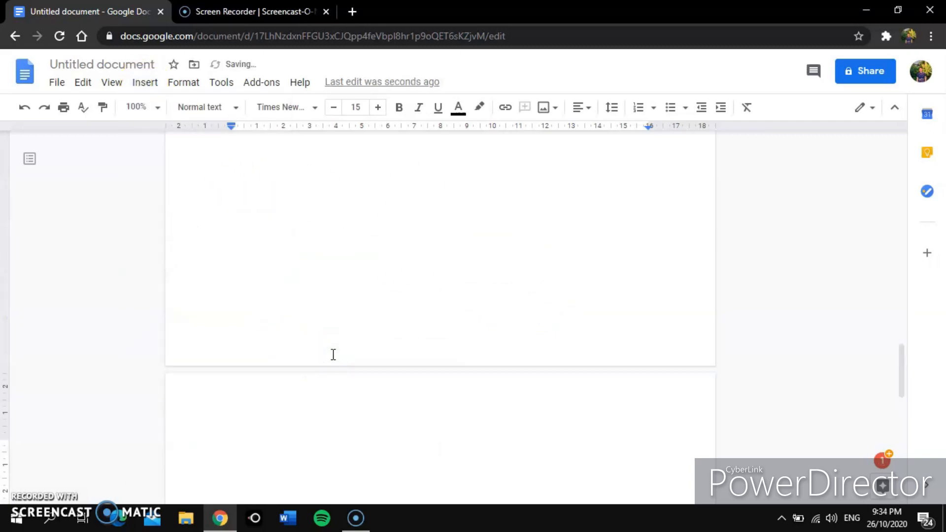
Enter the title "Acknowledge" at the top of the page after the table of contents.
scroll(406, 359, "down", 3)
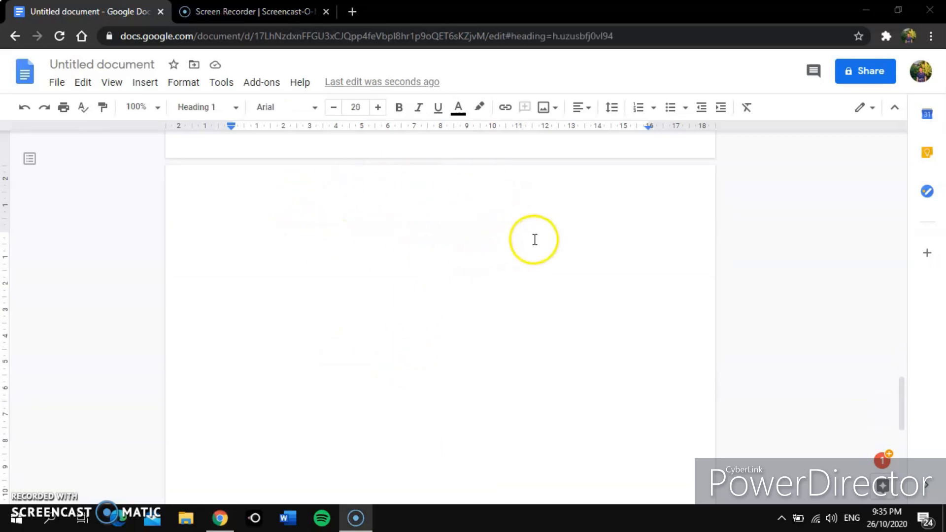
left_click(410, 216)
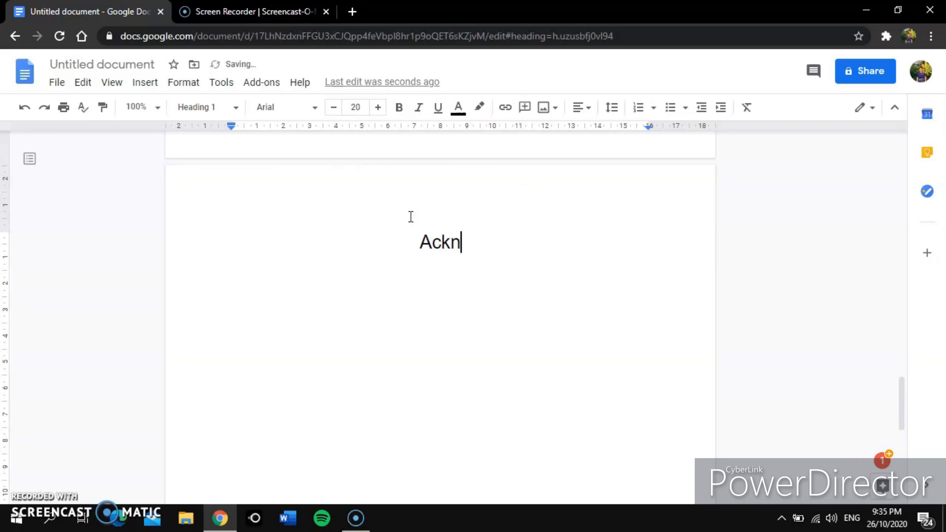
type("Acknowledge")
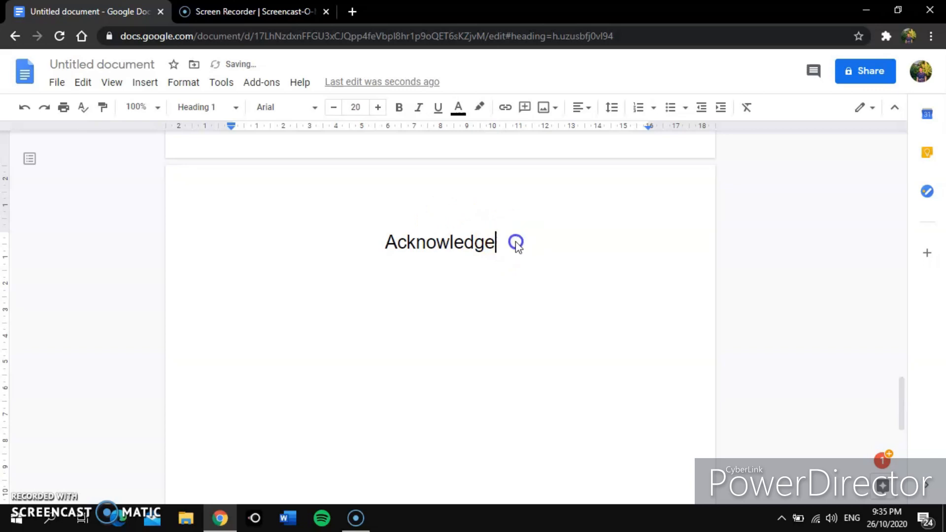
Apply the Heading 1 style to the "Acknowledge" title and centre it.
left_click_drag(513, 241, 396, 239)
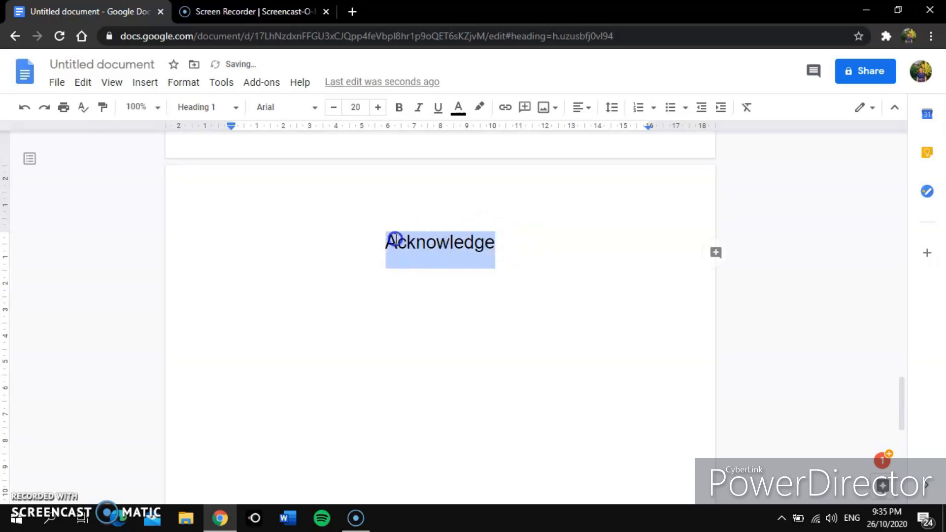
left_click(237, 108)
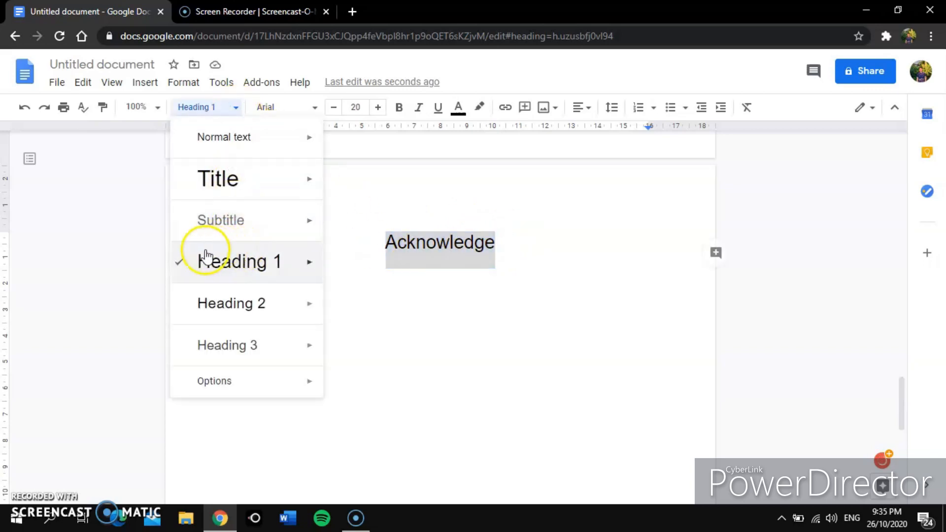
left_click(248, 263)
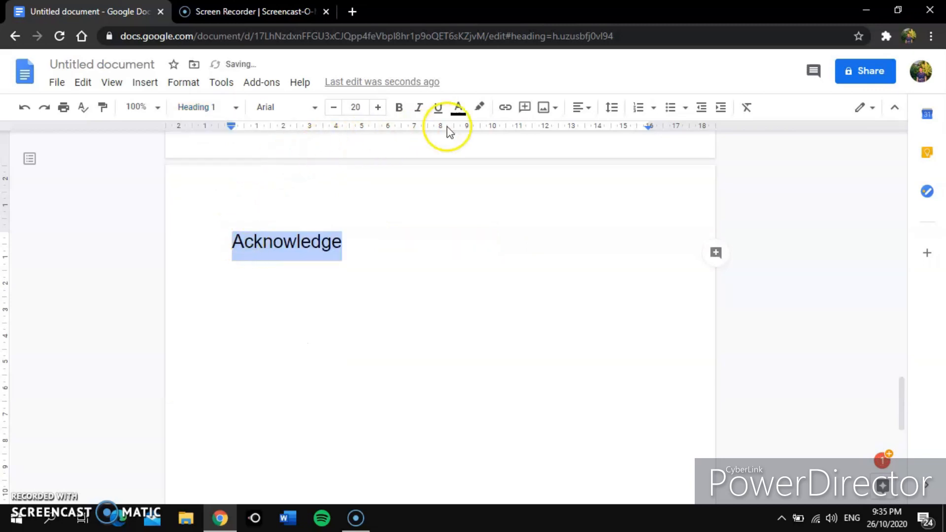
left_click(580, 108)
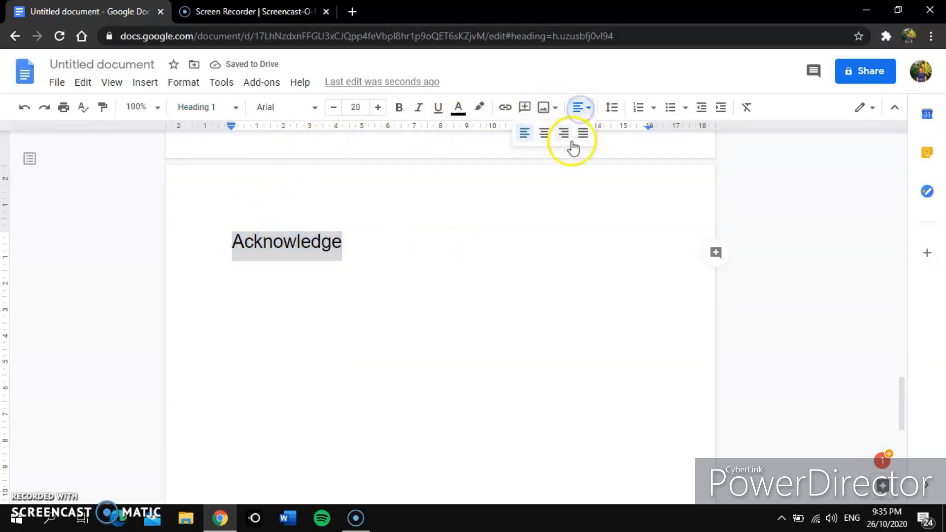
left_click(544, 134)
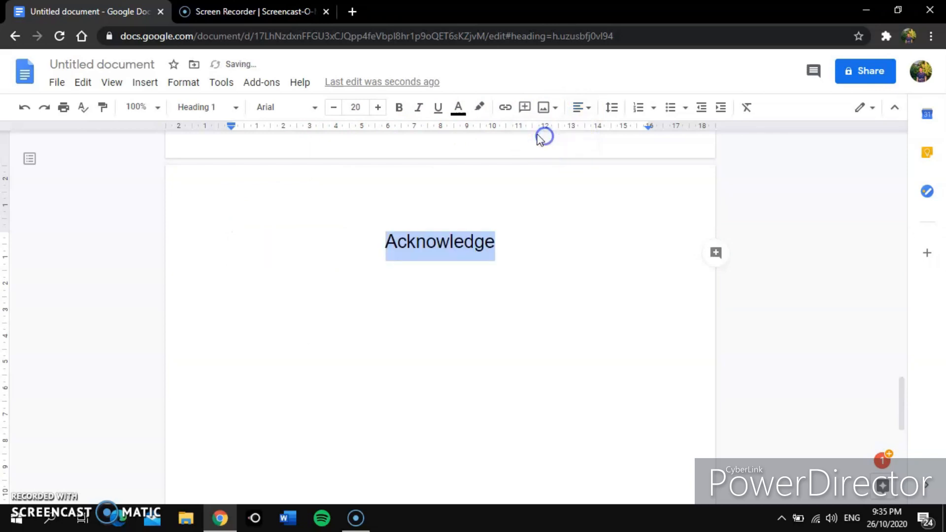
Format the "Acknowledge" heading as size 18, bold and underlined, and start a new line below it.
left_click(337, 110)
left_click(337, 110)
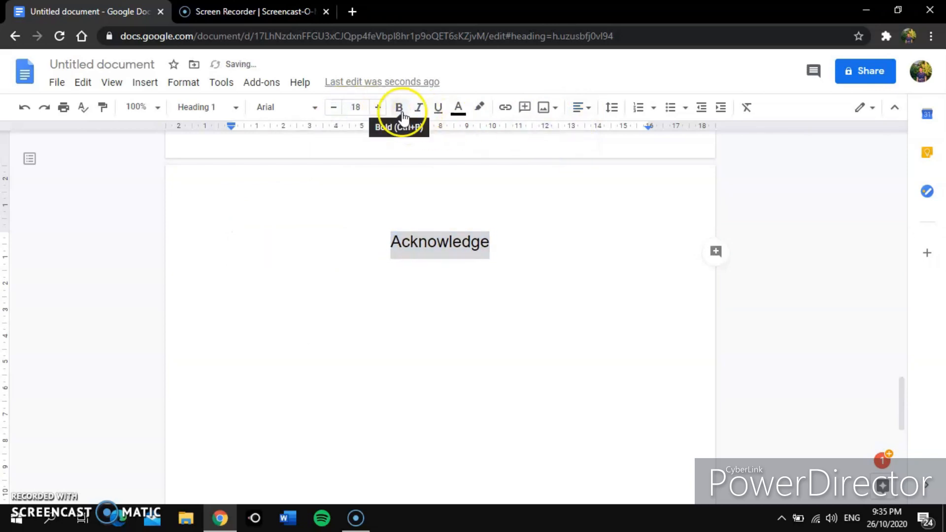
left_click(400, 108)
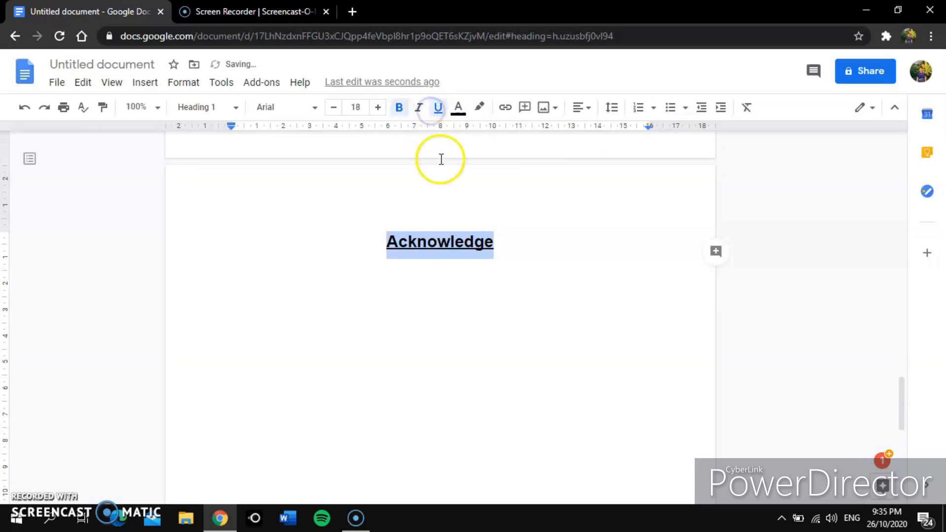
left_click(501, 243)
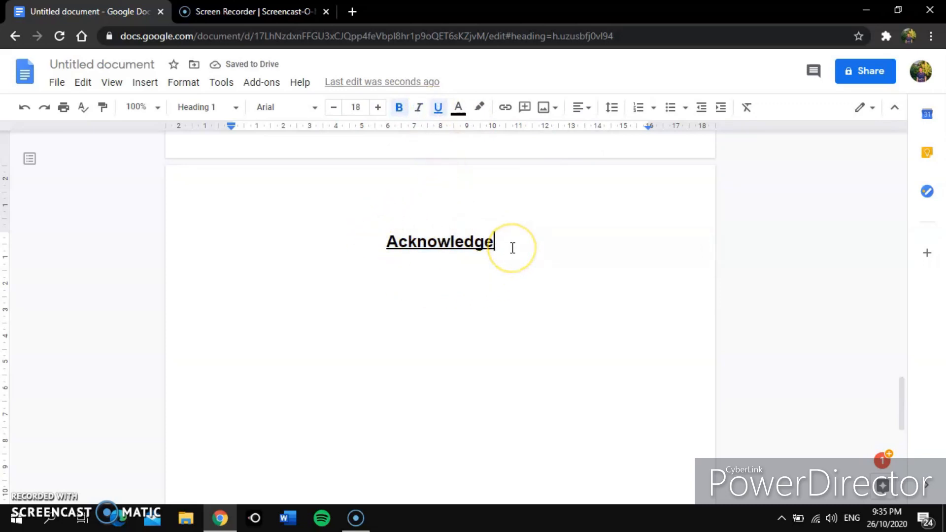
key("Return")
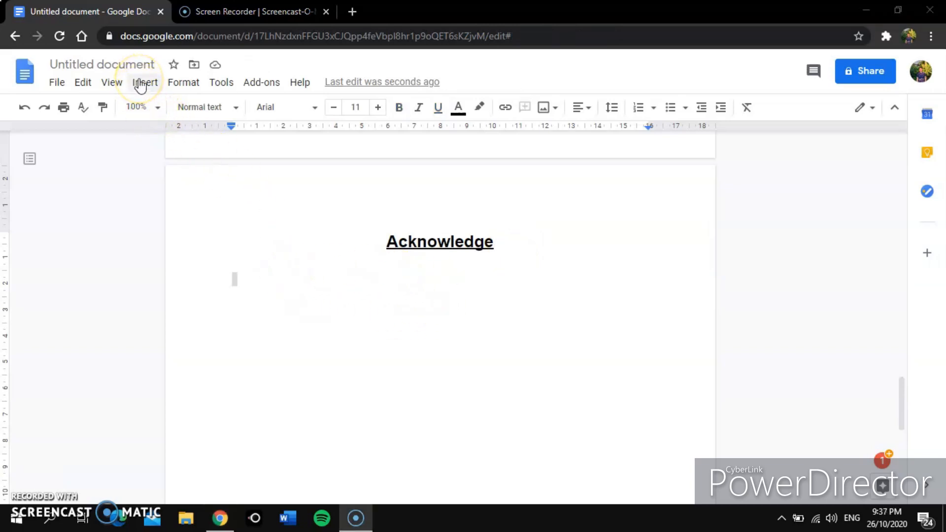
Insert a page break below the "Acknowledge" heading.
left_click(141, 84)
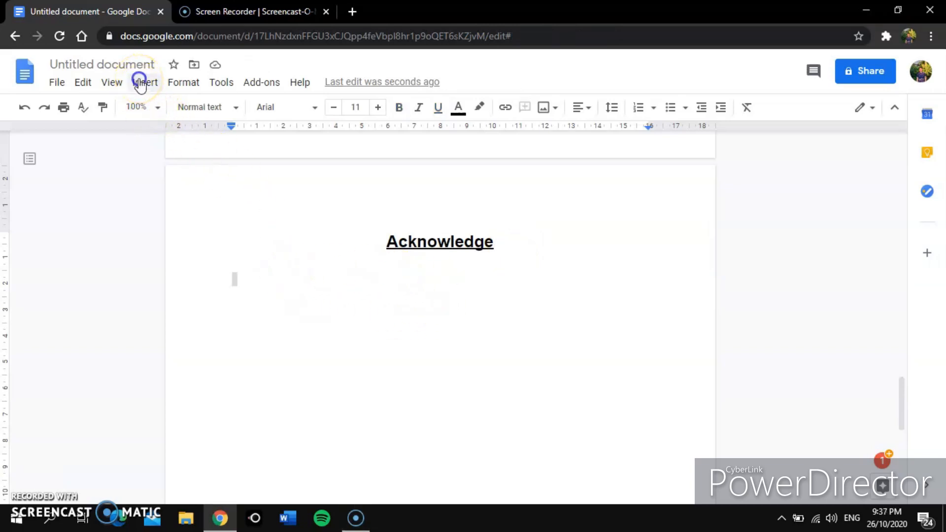
left_click(183, 353)
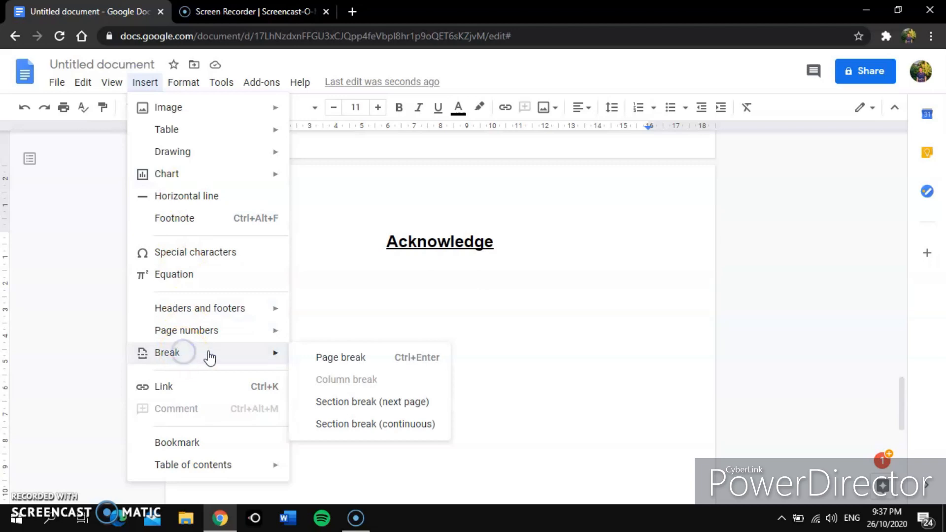
left_click(303, 355)
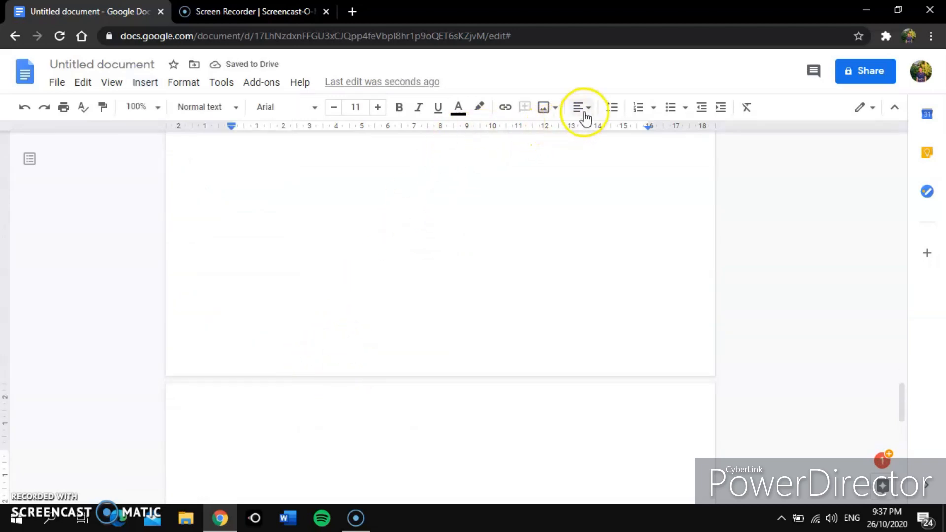
Enter the centred title "Introduction" at the top of the new page and apply the Heading 1 style to it.
scroll(464, 265, "down", 4)
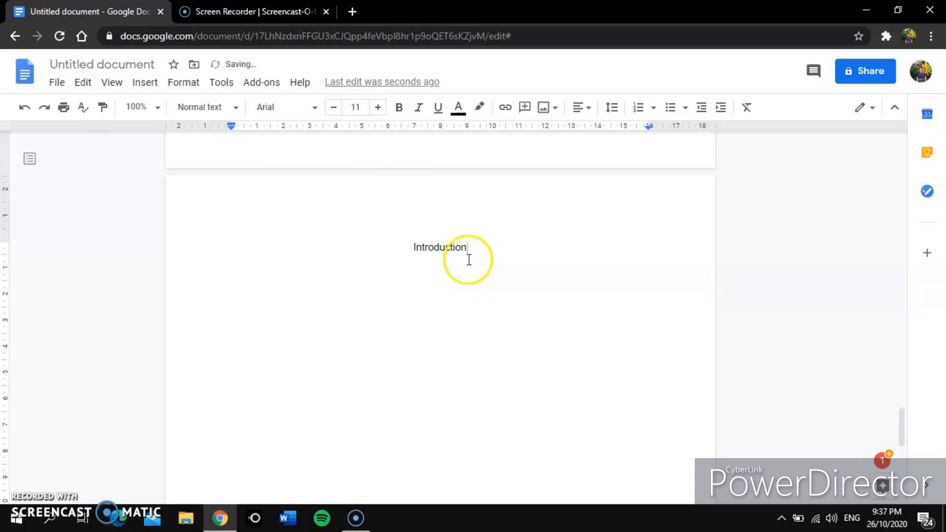
mouse_move(470, 246)
left_mouse_down()
mouse_move(408, 242)
mouse_move(457, 243)
left_mouse_up()
left_click(390, 241)
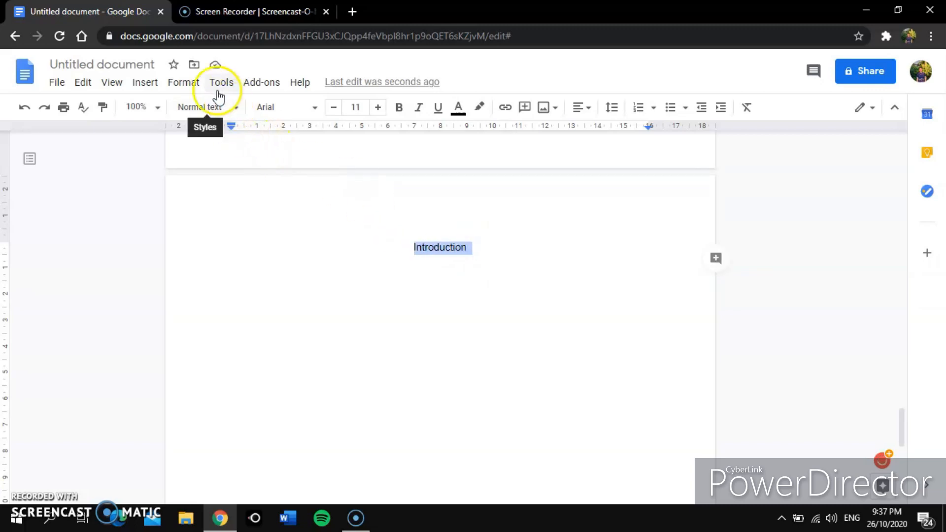
left_click(192, 110)
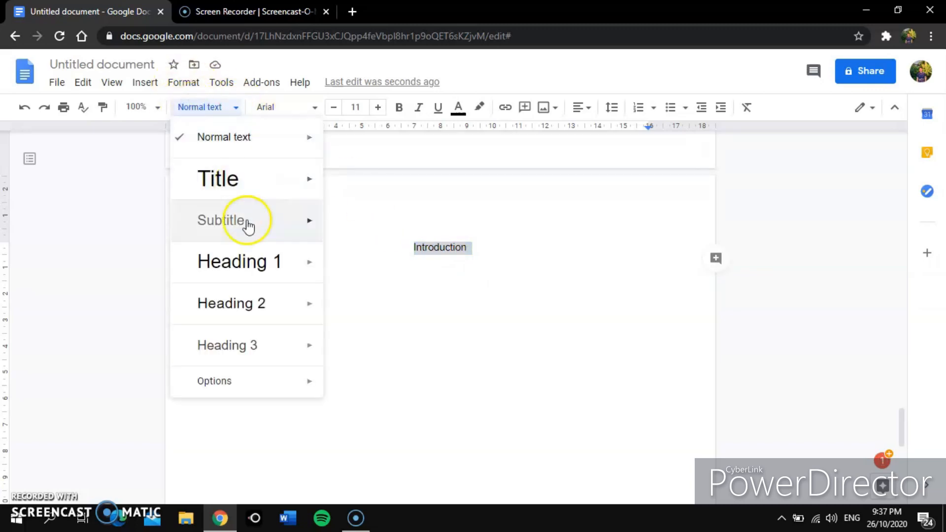
left_click(254, 257)
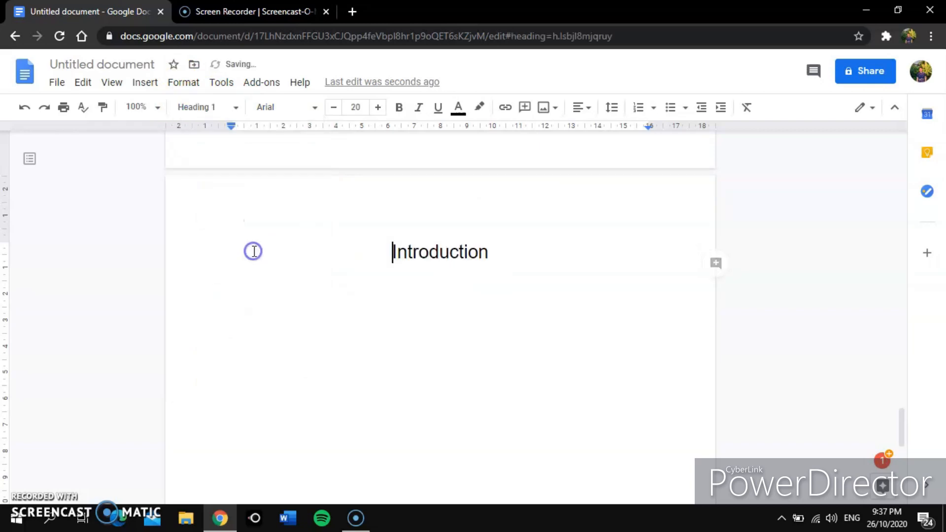
Format the "Introduction" heading as size 18, bold and underlined, and start a new line below it.
left_click_drag(489, 250, 391, 248)
left_click(333, 107)
left_click(333, 107)
left_click(399, 106)
left_click(442, 112)
left_click(521, 257)
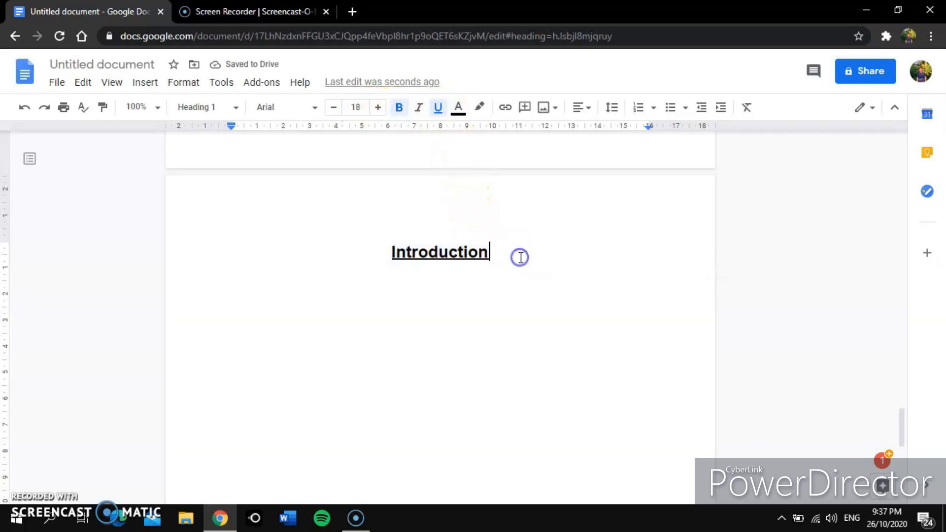
key("Return")
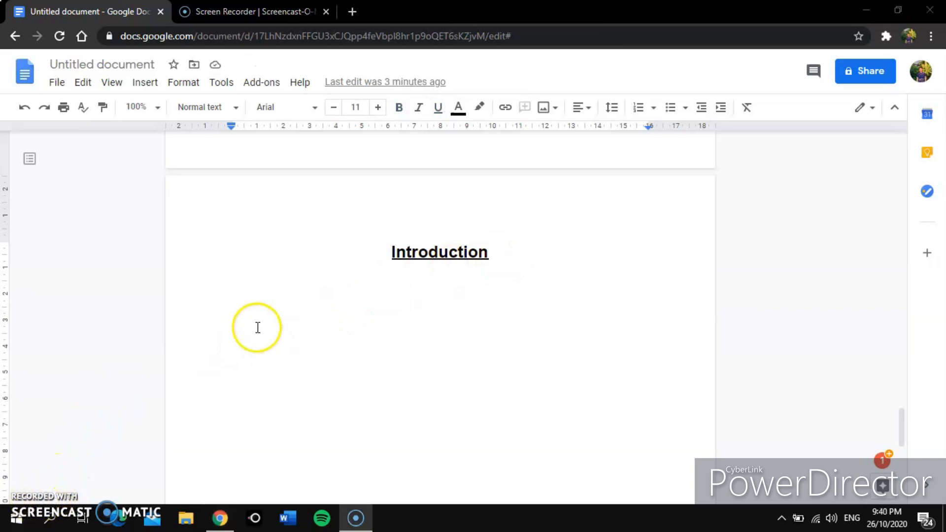
Start a numbered list below the "Introduction" heading with "Objective" as item 1.
left_click(241, 302)
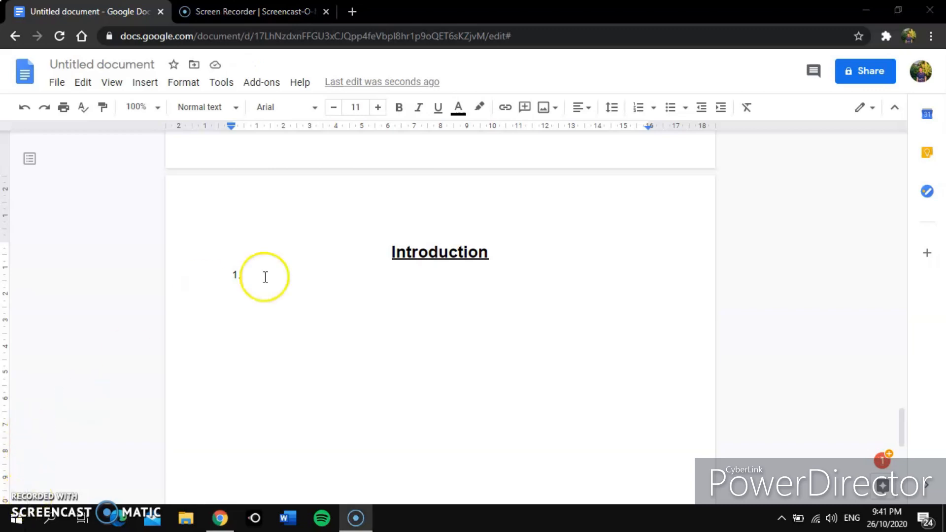
left_click(264, 277)
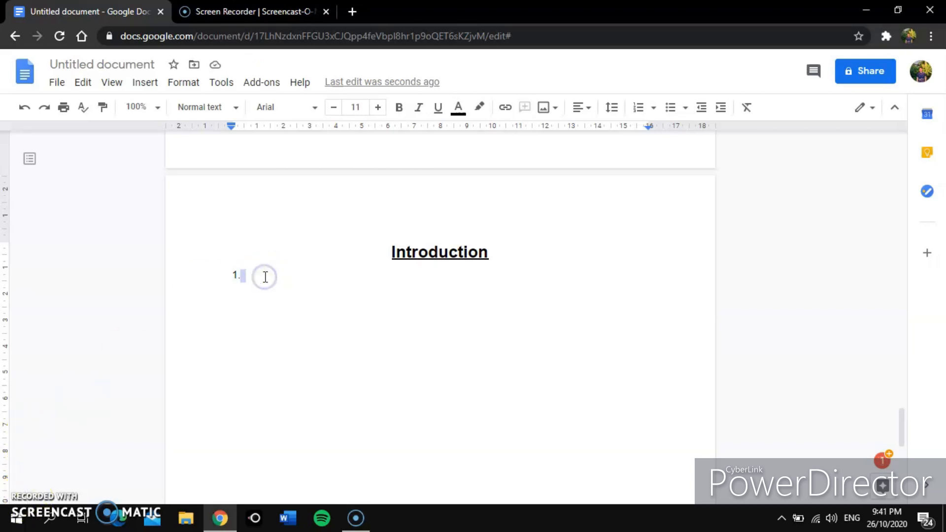
type("1.")
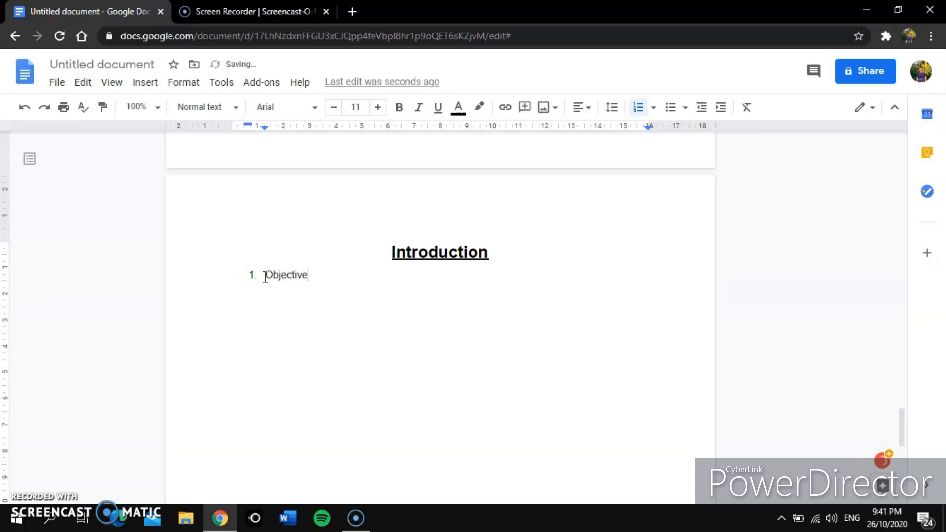
Apply the Heading 2 style to the "Objective" item and set its font size to 14.
left_click(323, 277)
left_click_drag(280, 276, 216, 274)
left_click_drag(310, 274, 247, 275)
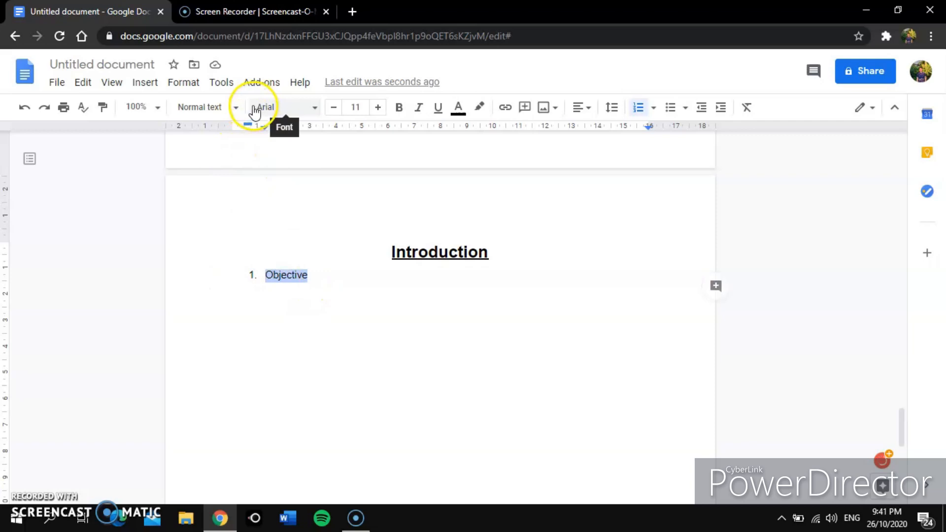
left_click(205, 107)
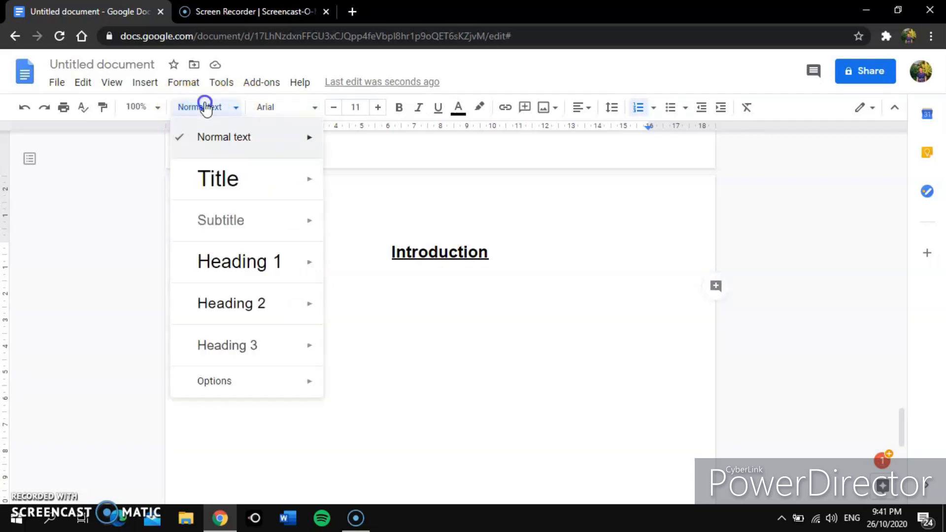
left_click(250, 298)
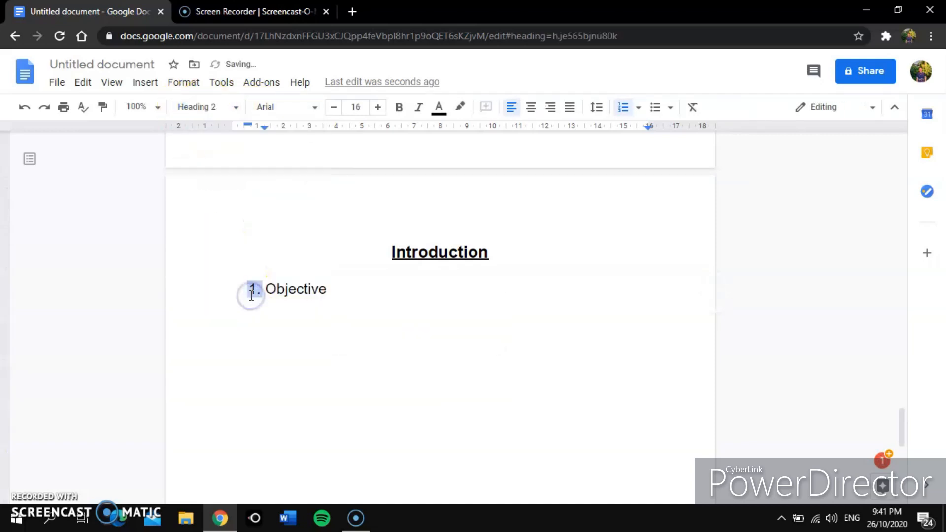
left_click_drag(332, 288, 239, 288)
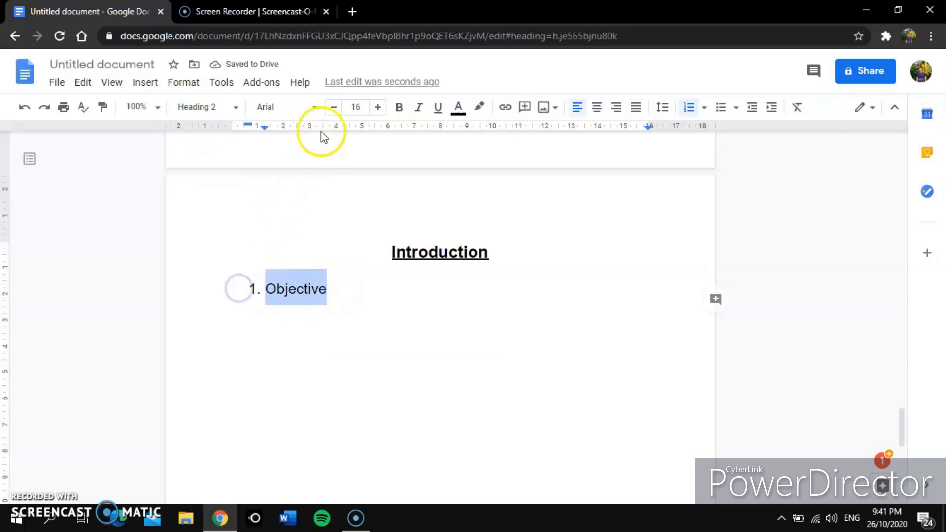
left_click(334, 107)
left_click(334, 107)
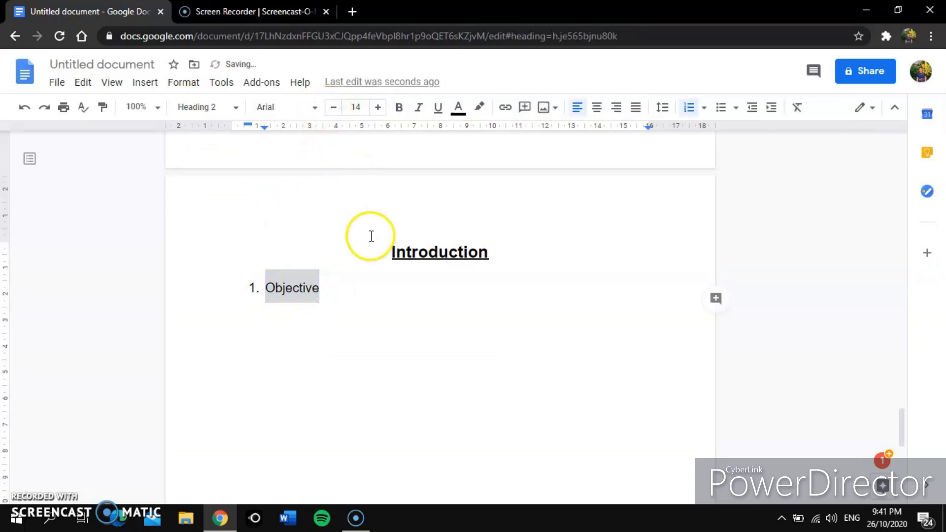
left_click(367, 292)
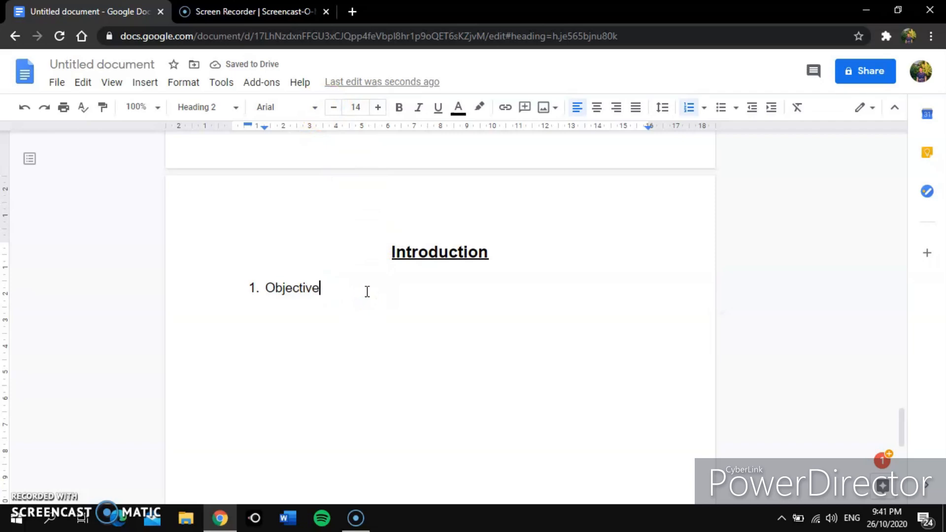
Add "Problem Statement" as numbered item 2 below "Objective", in the Heading 2 style at size 14.
key("Return")
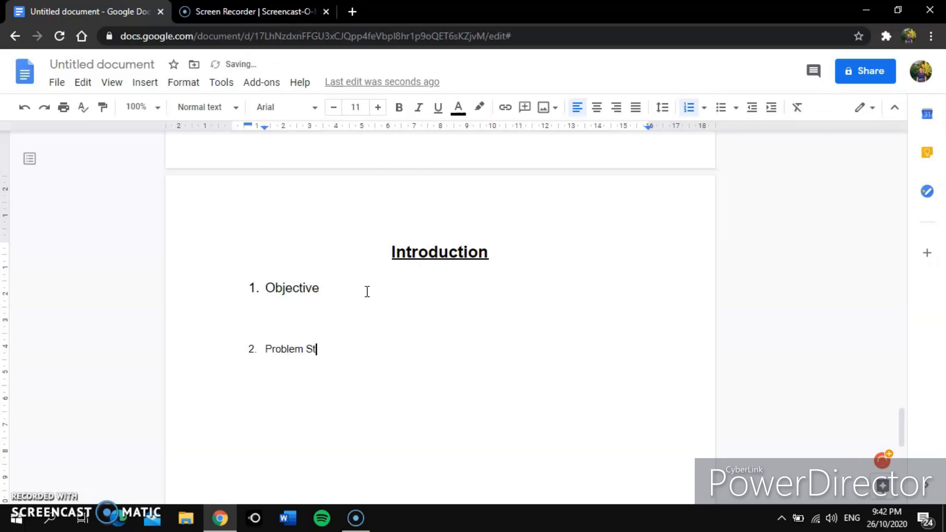
triple_click(268, 353)
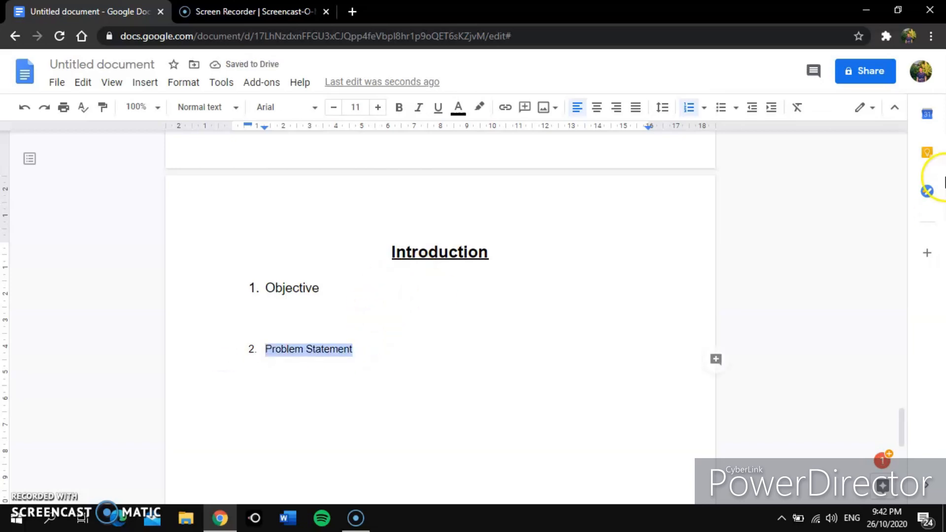
left_click(222, 107)
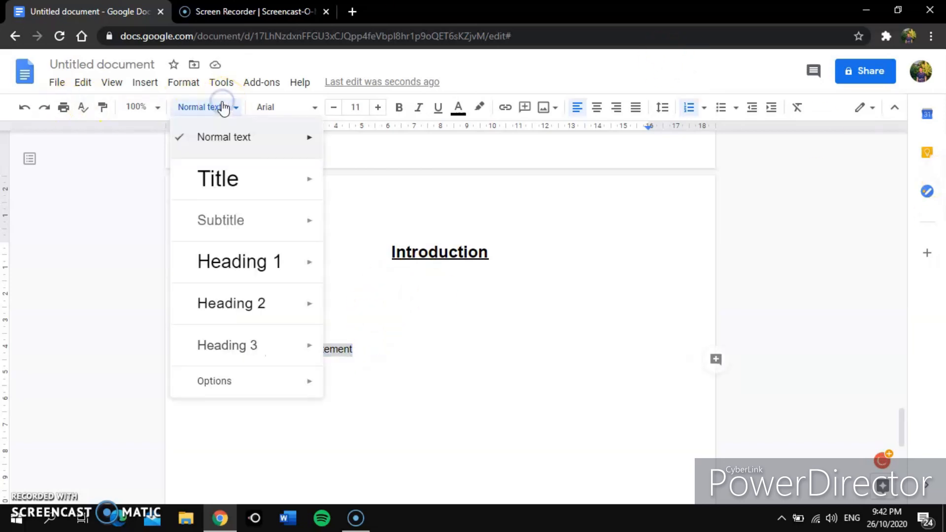
left_click(252, 297)
left_click(335, 108)
left_click(335, 108)
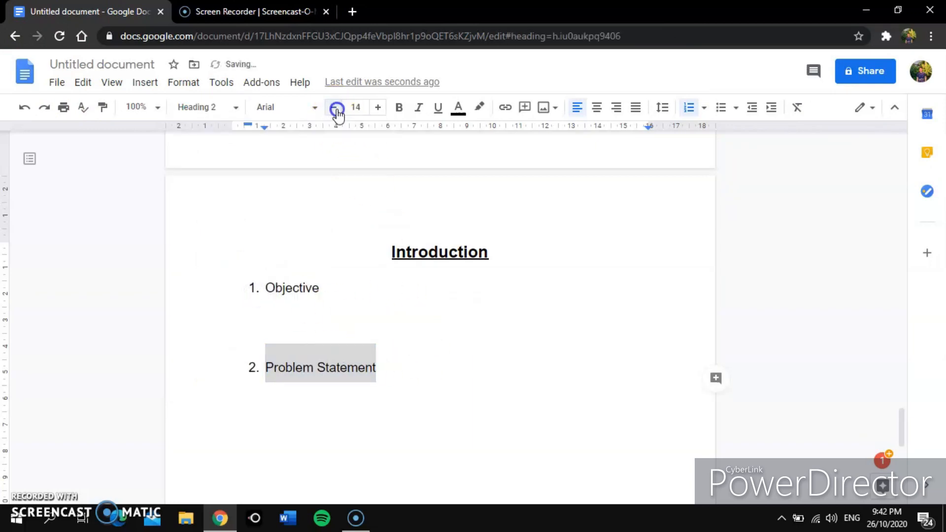
left_click(416, 360)
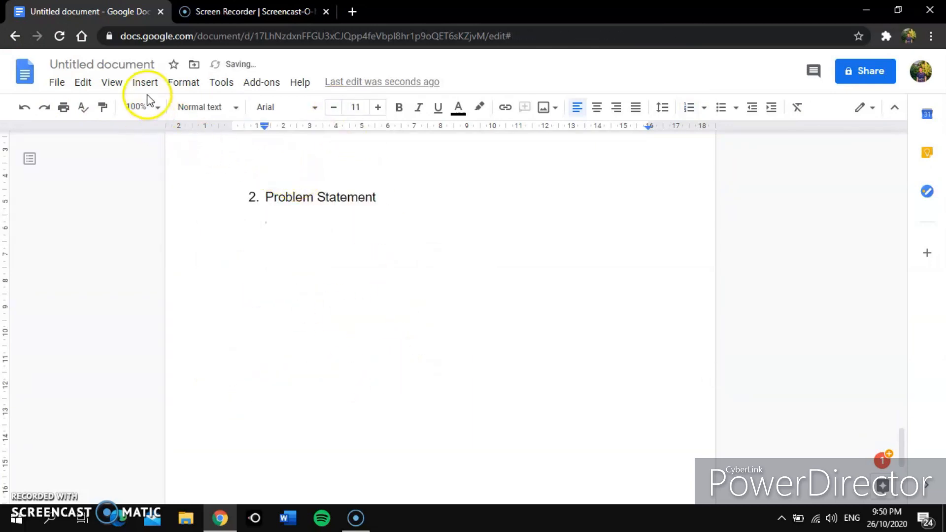
Insert a page break below "Problem Statement" and enter the centred title "Modal Cycle" on the new page.
left_click(145, 83)
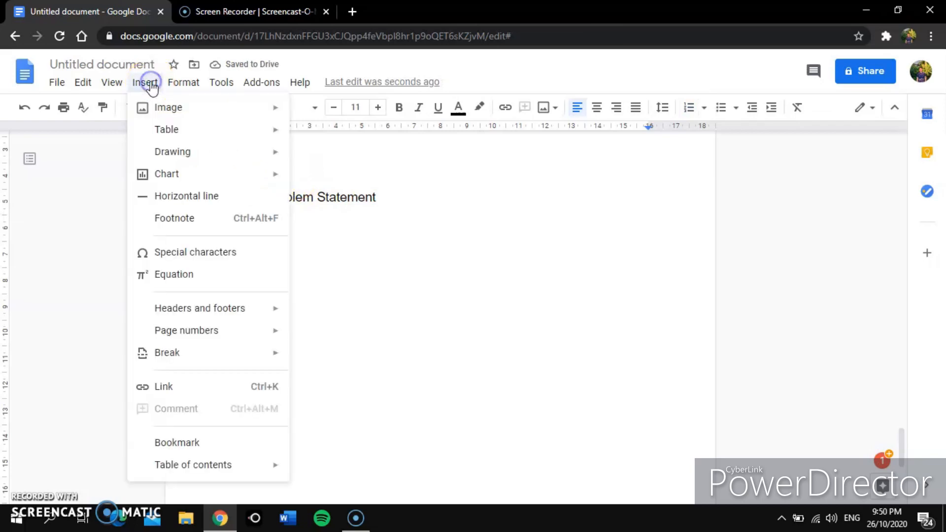
mouse_move(247, 359)
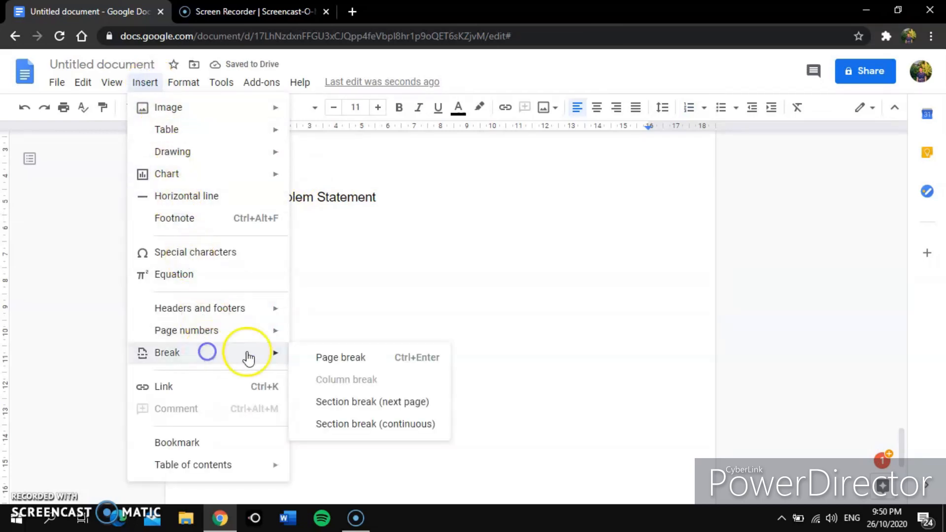
left_click(312, 357)
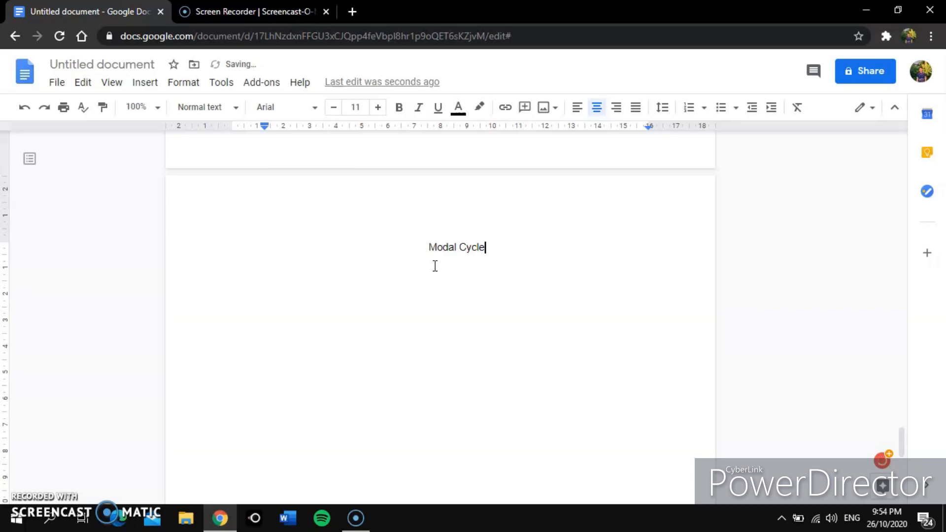
Apply the Heading 1 style to the "Modal Cycle" title.
left_click_drag(481, 247, 380, 247)
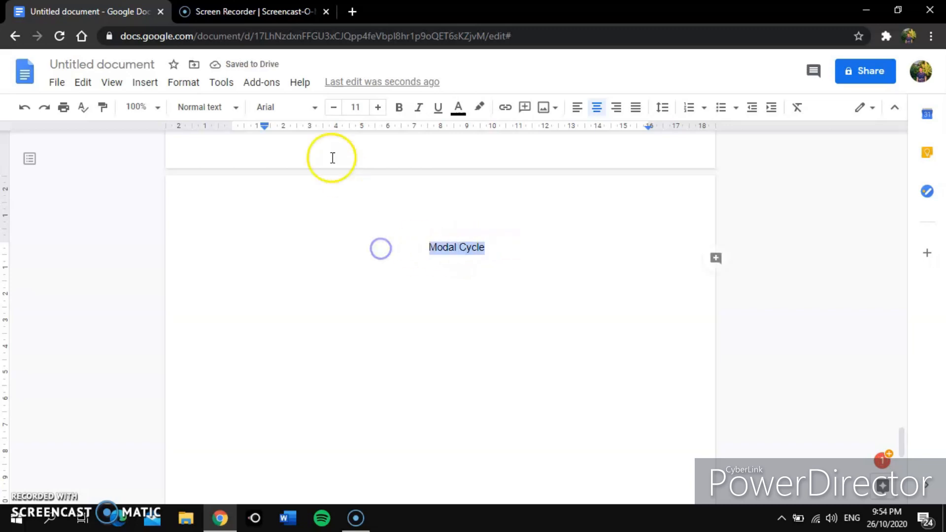
left_click(198, 108)
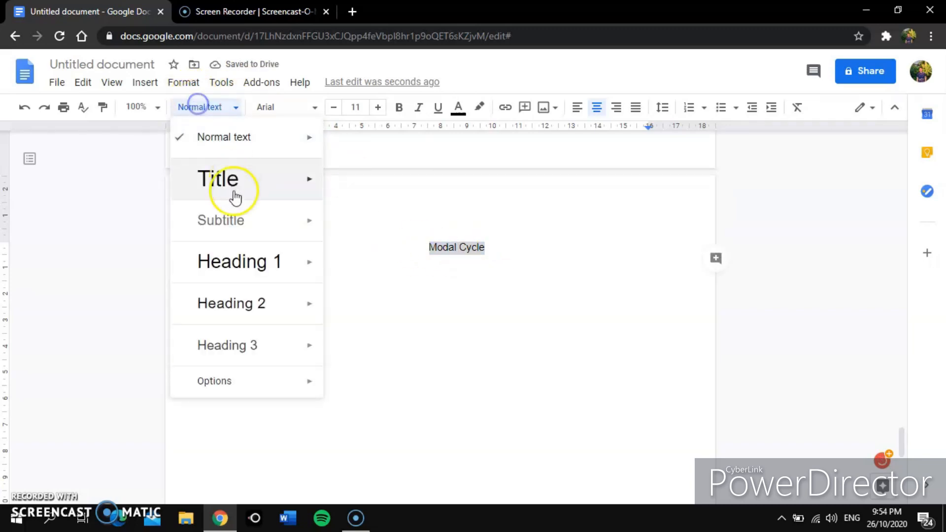
left_click(245, 261)
Format the "Modal Cycle" heading as size 18, bold and underlined, and start a new line below it.
left_click(333, 109)
left_click(333, 110)
left_click(399, 107)
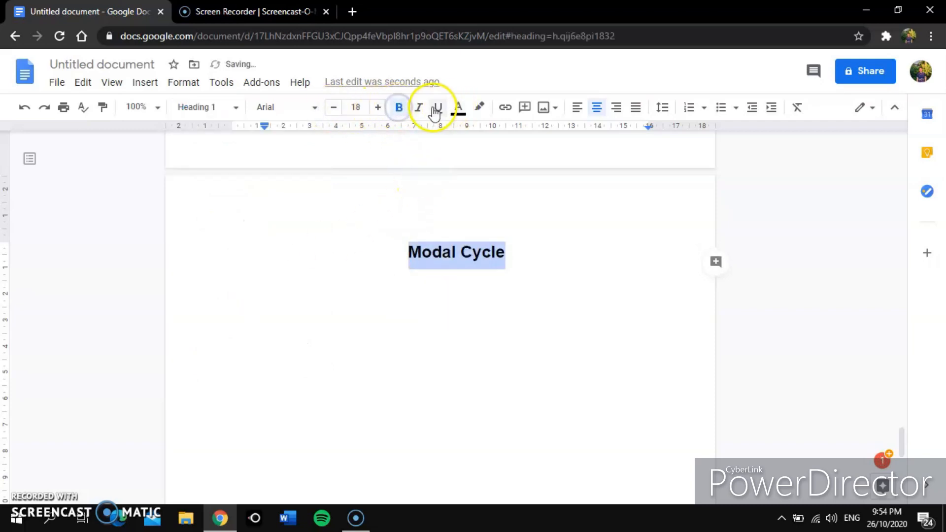
left_click(435, 110)
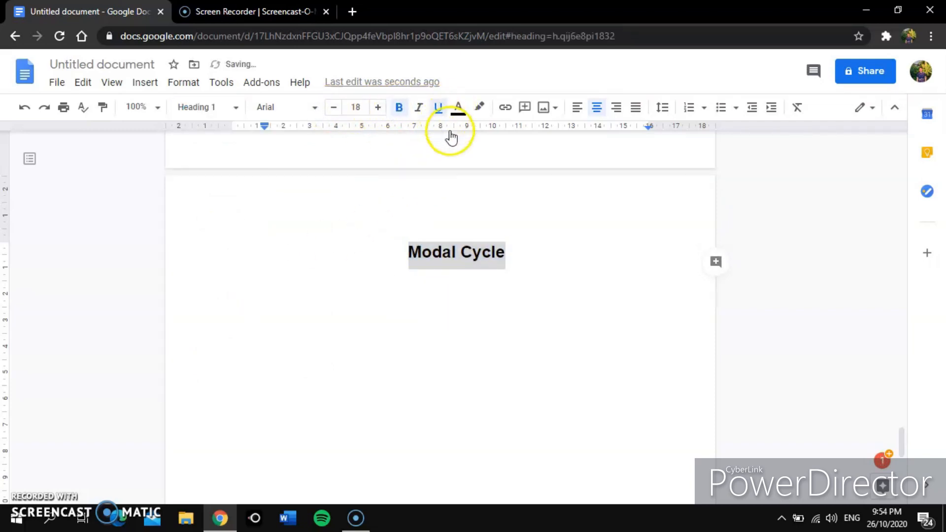
left_click(512, 252)
key("Return")
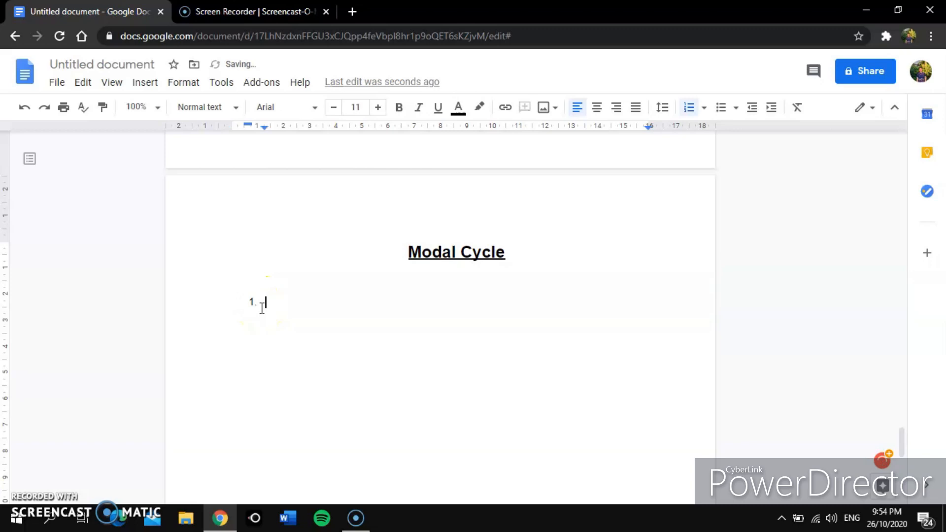
Add "Loss" as numbered item 1 below "Modal Cycle", in the Heading 2 style at size 14.
left_click_drag(298, 302, 232, 302)
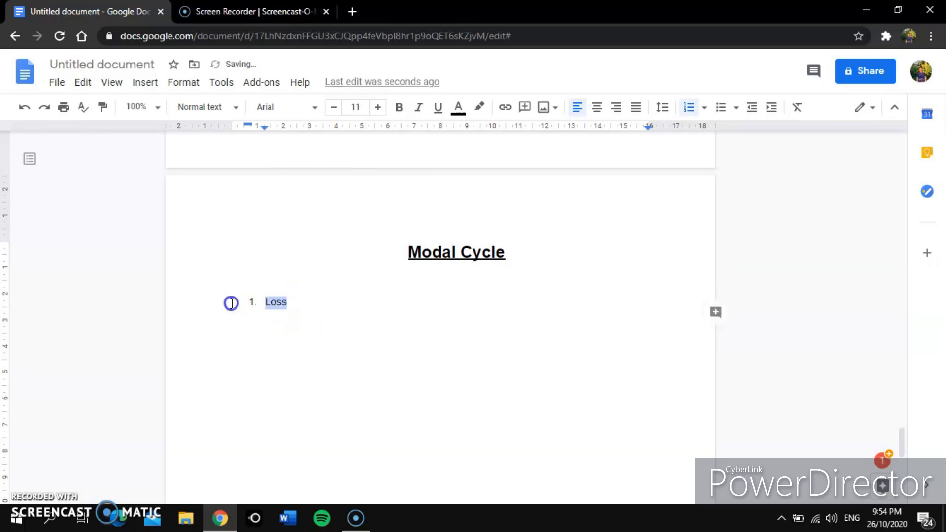
left_click(206, 108)
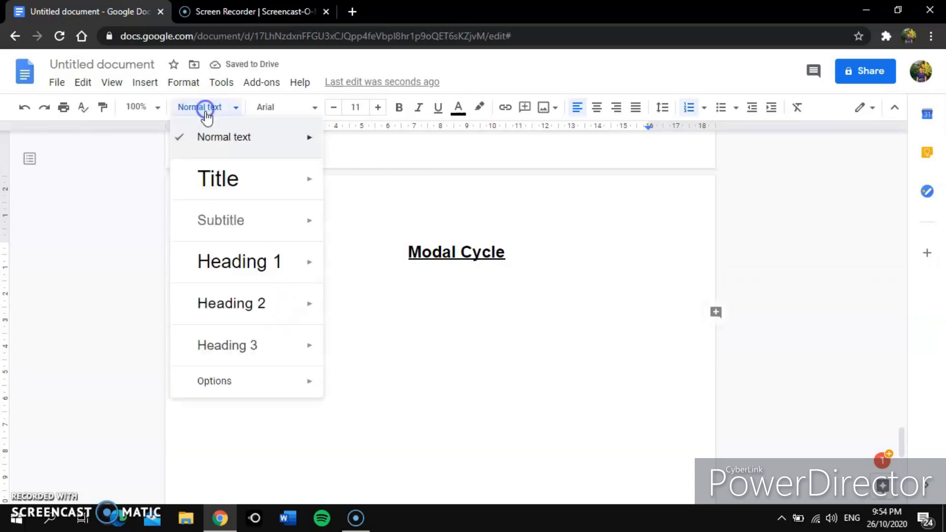
left_click(224, 301)
left_click(333, 107)
left_click(333, 108)
left_click(326, 314)
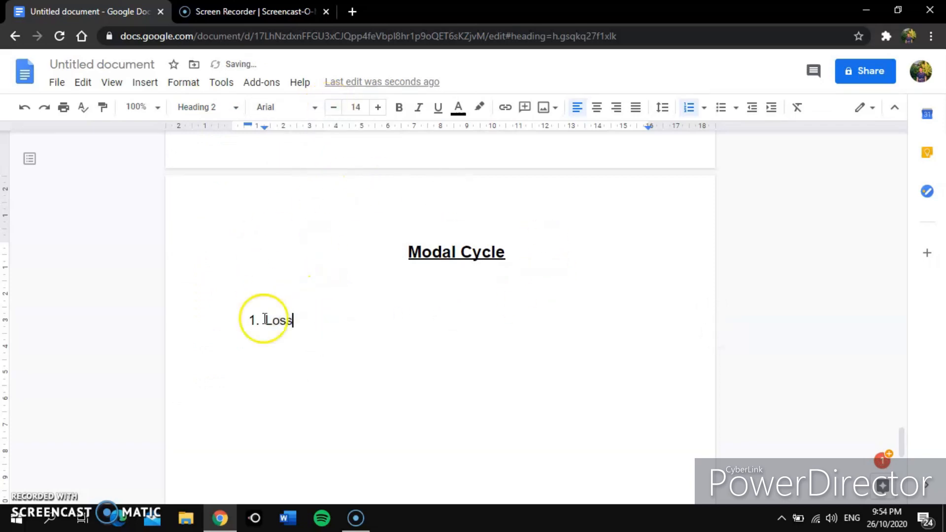
Update the automatic table of contents on the "Table of Content" page with the new headings.
scroll(479, 340, "down", 1)
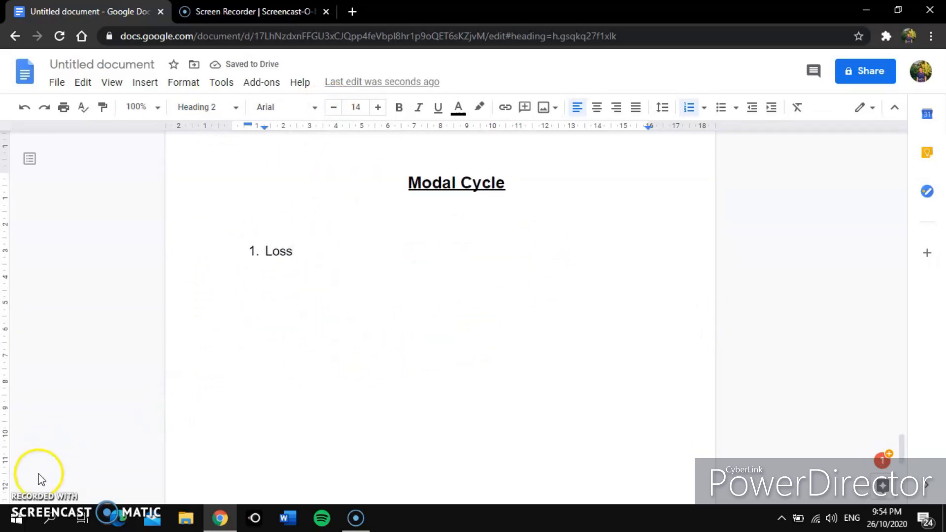
scroll(409, 351, "up", 12)
scroll(413, 351, "up", 20)
scroll(414, 349, "down", 5)
left_click(414, 339)
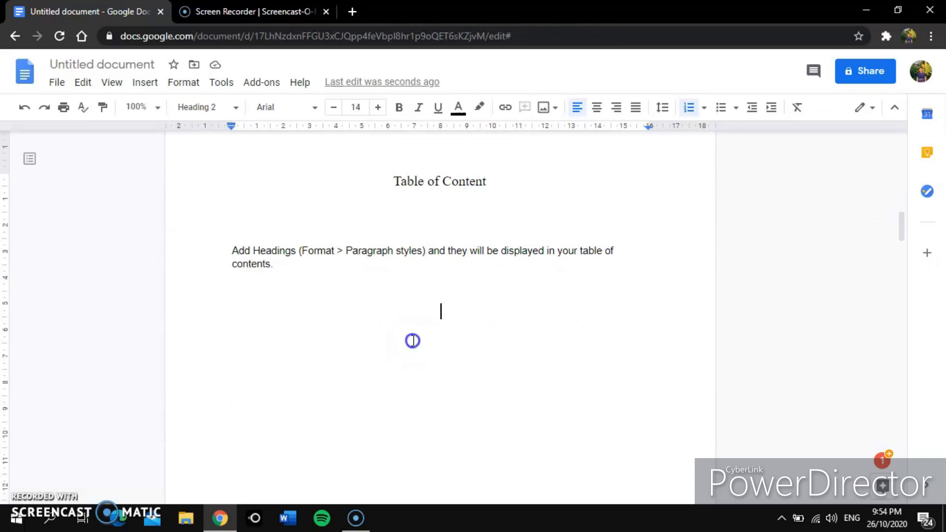
left_click(375, 251)
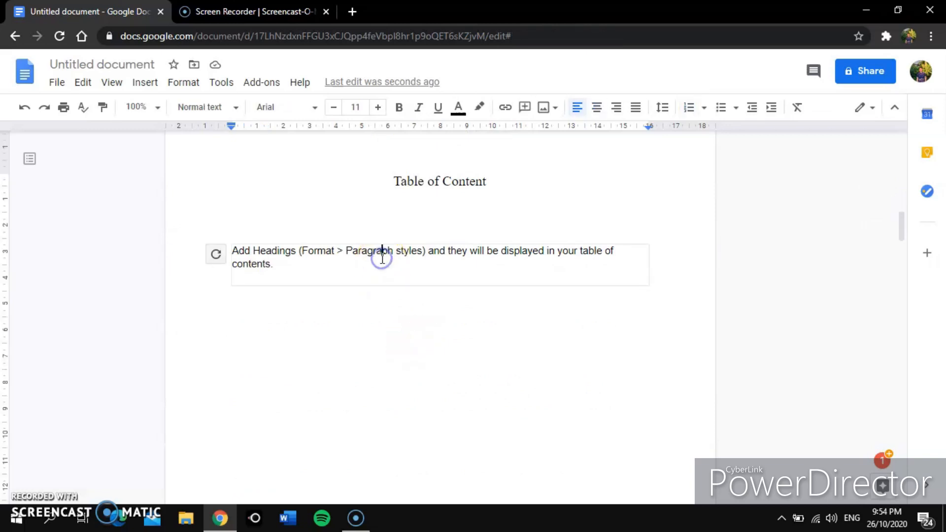
left_click(215, 250)
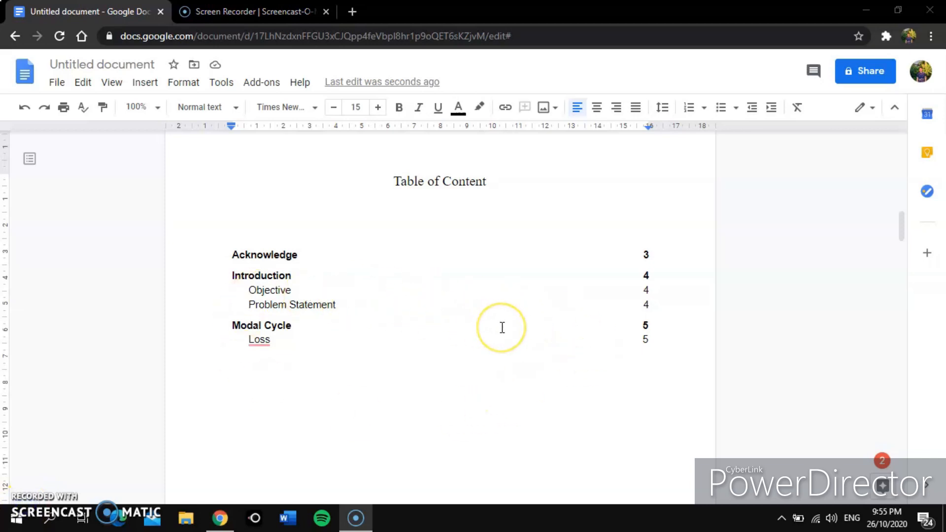
Insert a page header on the "Acknowledge" page.
scroll(502, 328, "down", 4)
scroll(502, 328, "down", 5)
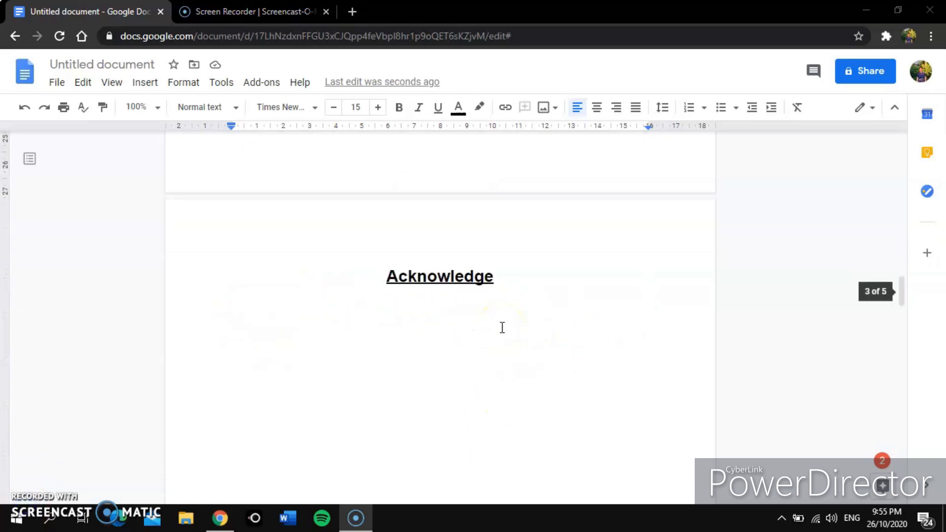
left_click(495, 314)
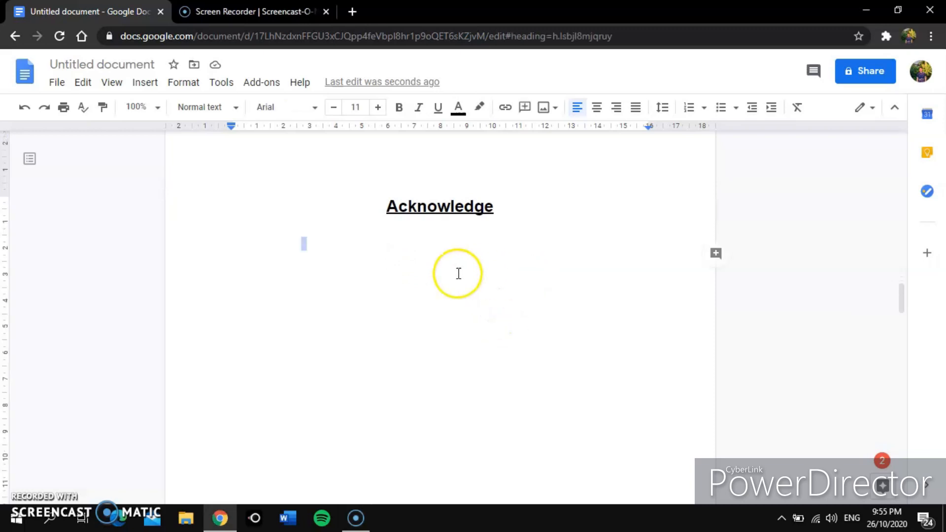
scroll(456, 274, "up", 1)
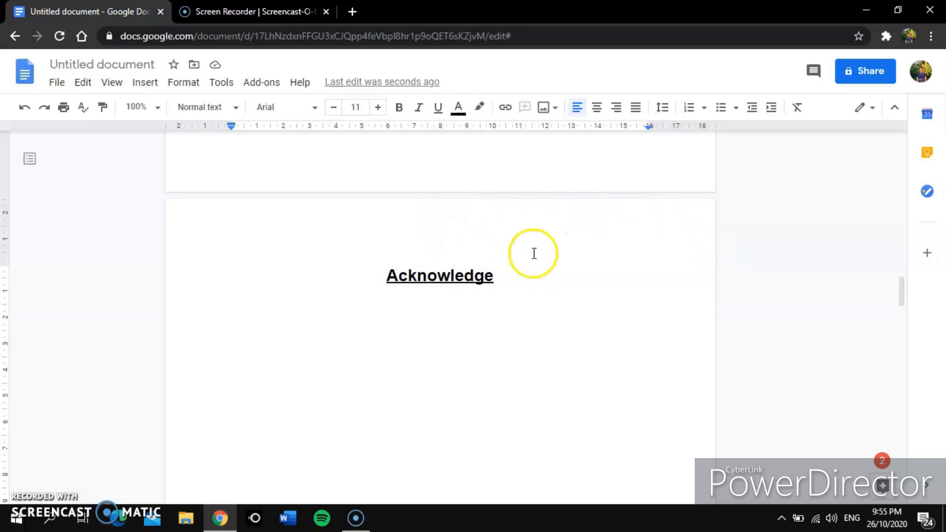
left_click(138, 85)
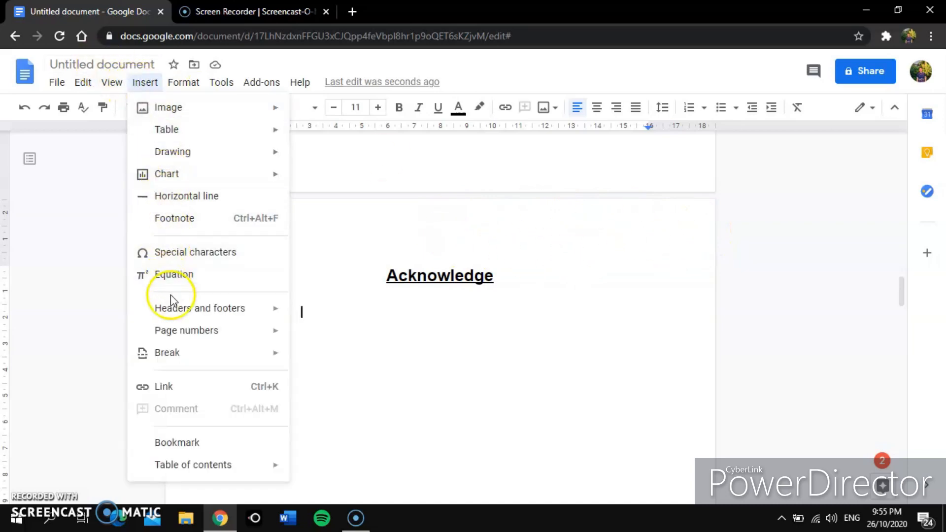
mouse_move(172, 312)
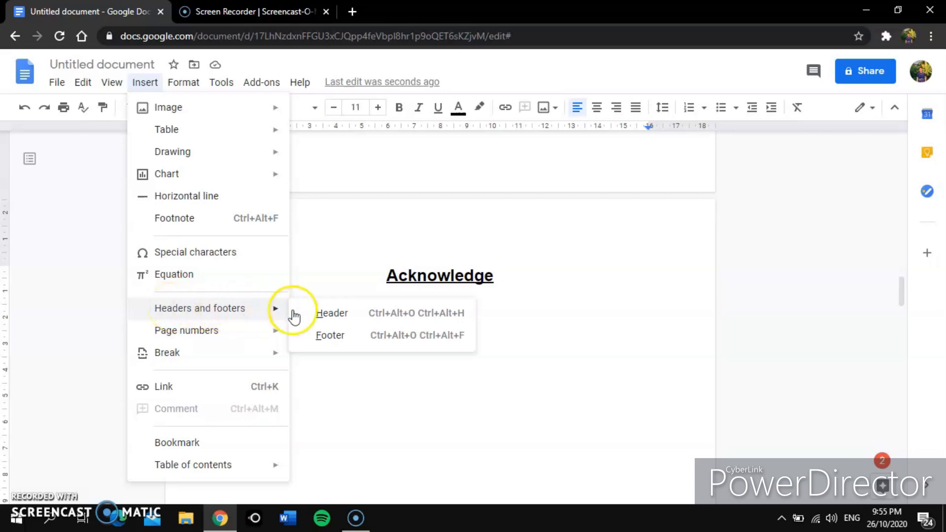
left_click(328, 316)
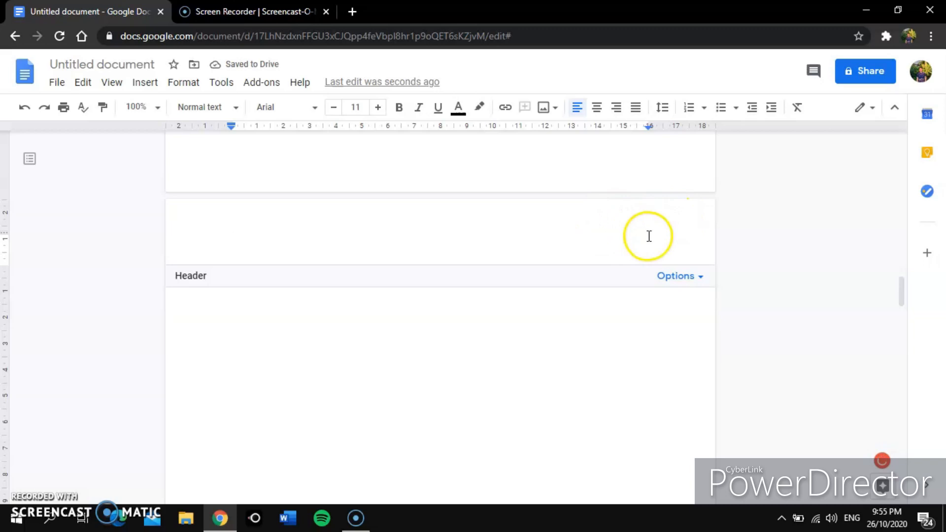
Right-align the header and enter "KELAB KEUSAHAWANAN SMK DENGKIL" as its text.
left_click(616, 107)
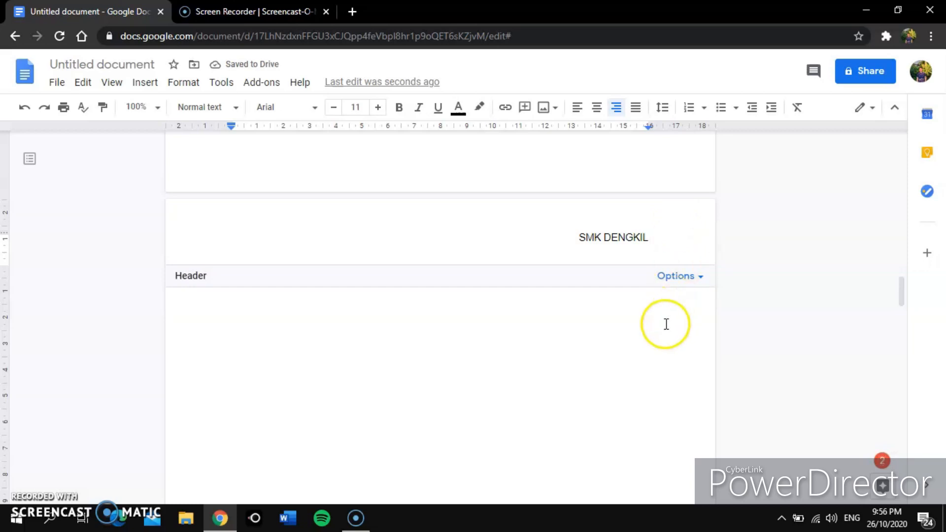
left_click(580, 236)
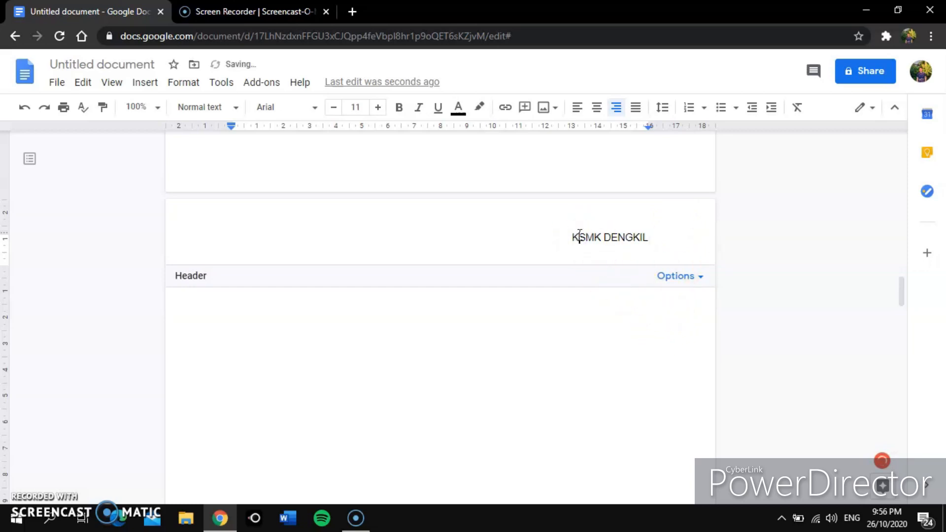
type("KELAB KEUSAHAWA")
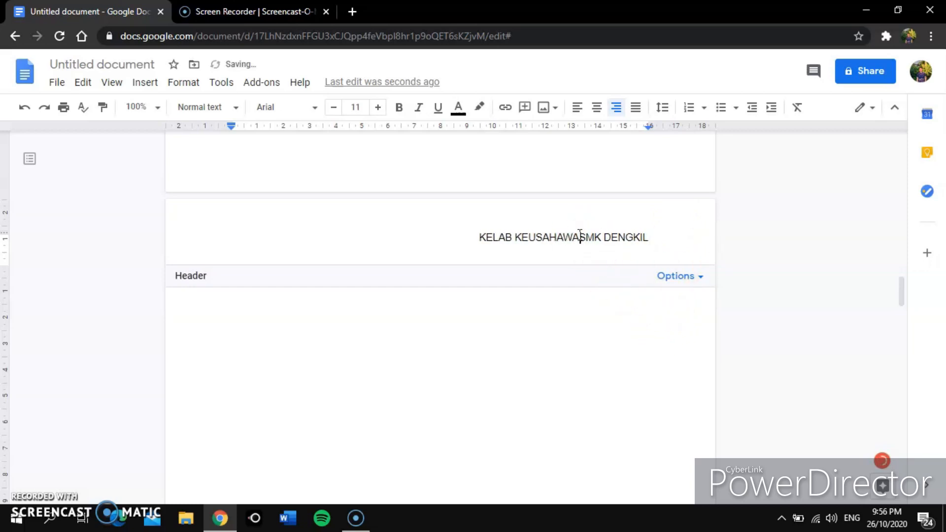
type("NAN")
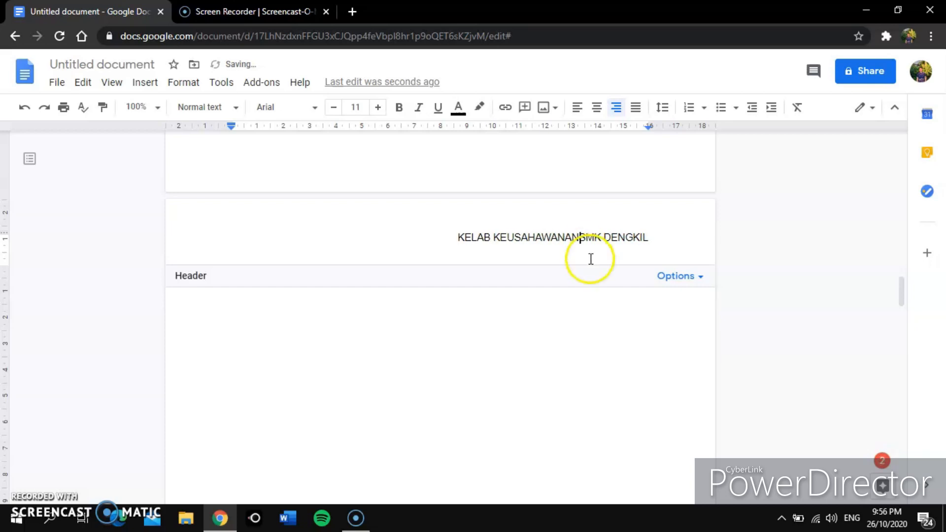
Make the header text bold and italic, and return to the body of the "Acknowledge" page.
left_click_drag(649, 237, 433, 239)
left_click(315, 107)
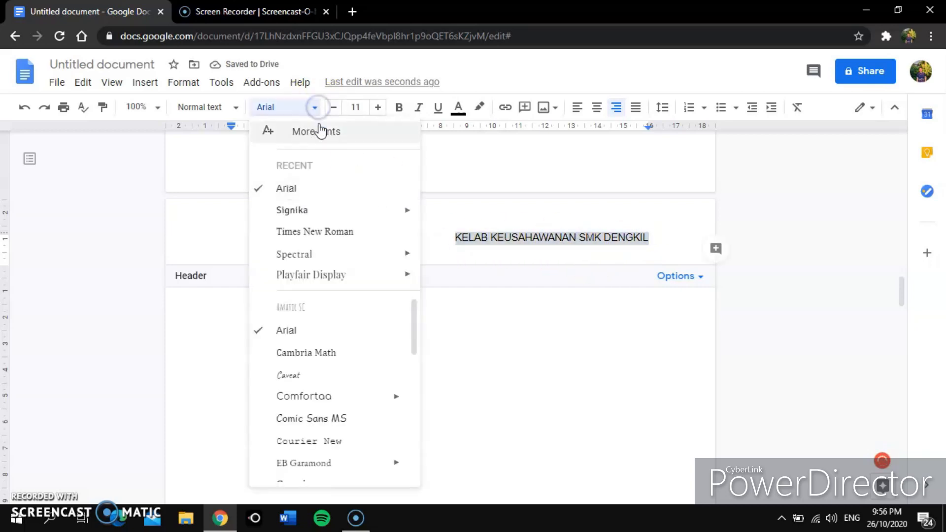
left_click(399, 107)
left_click(419, 107)
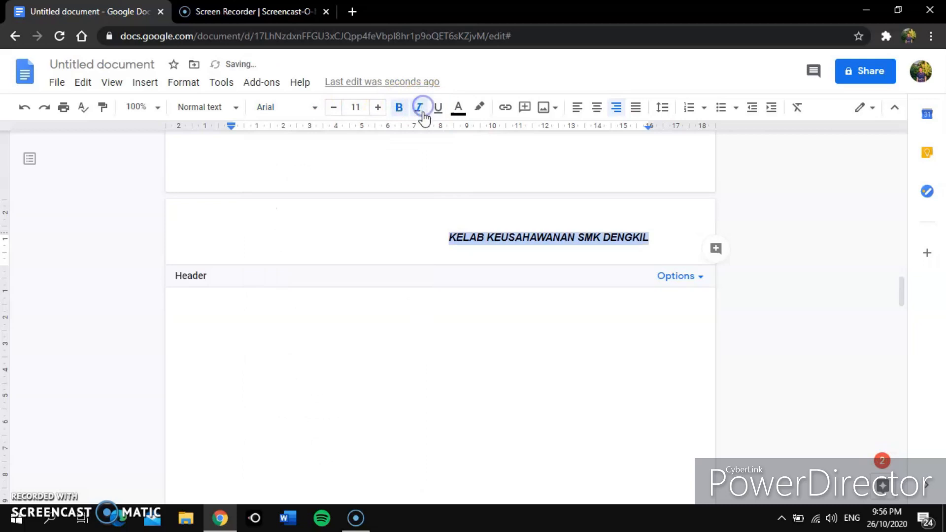
left_click(552, 327)
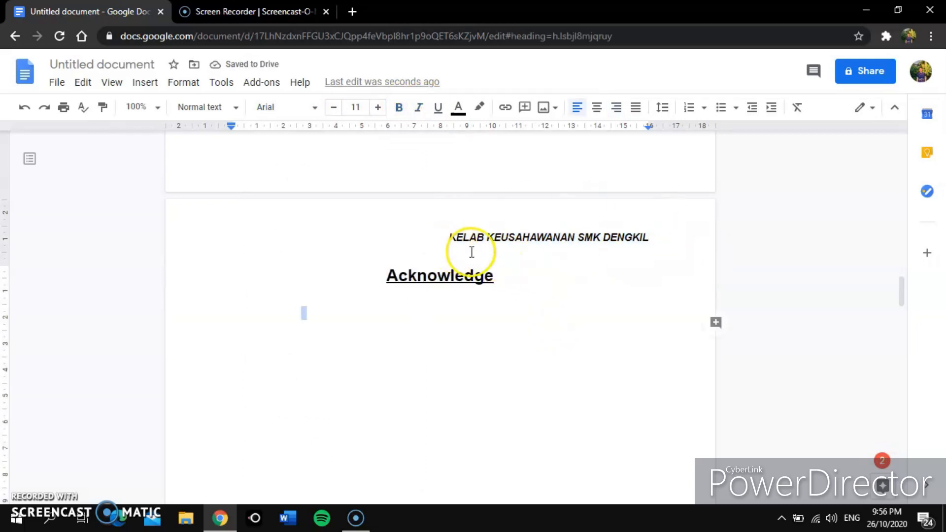
Insert a footer and add page numbers to it, starting at 1 and not shown on the first page.
scroll(714, 399, "down", 5)
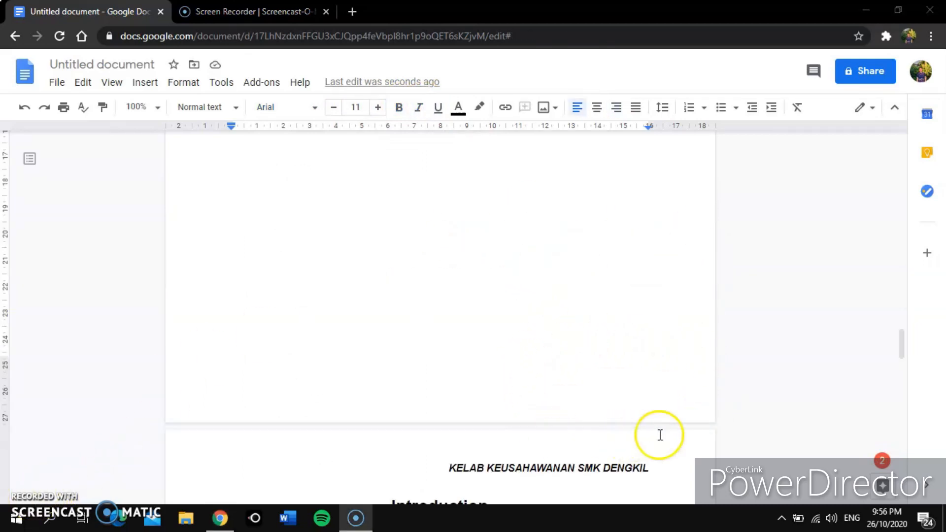
left_click(148, 82)
mouse_move(199, 315)
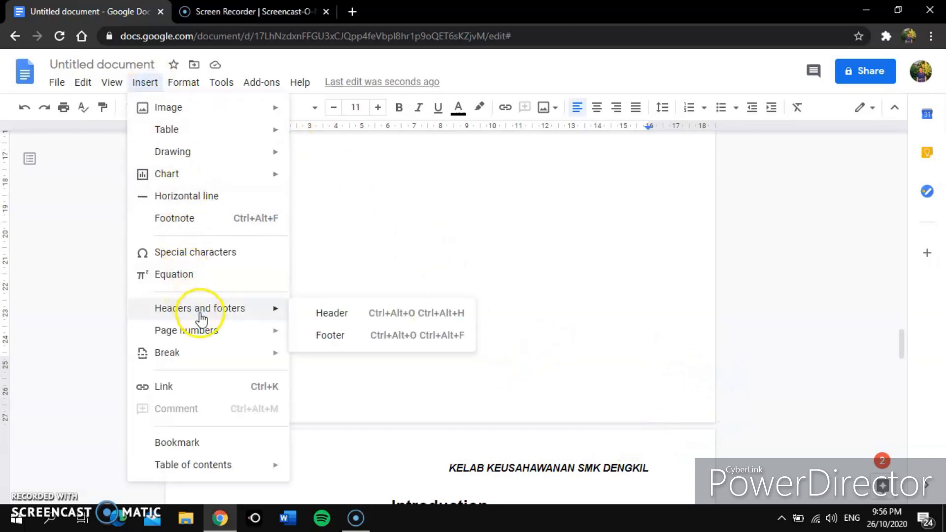
left_click(334, 338)
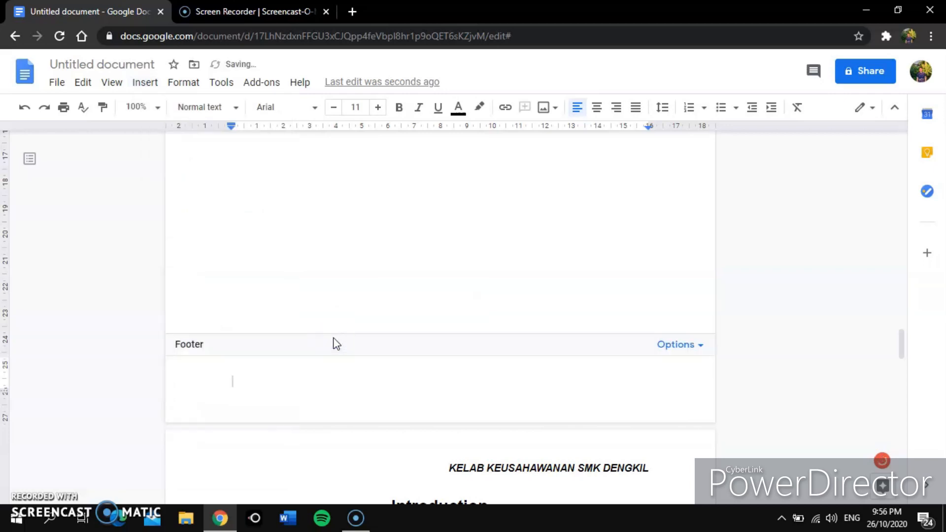
left_click(660, 346)
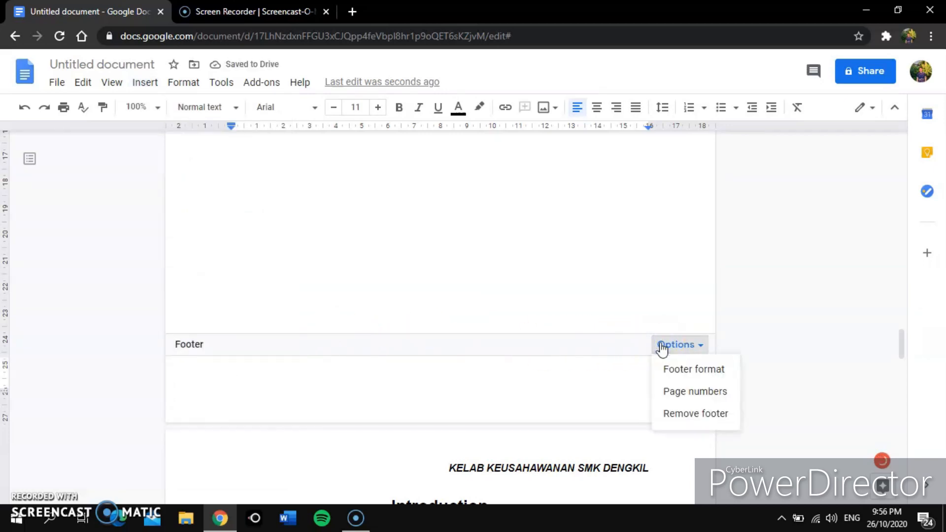
left_click(684, 391)
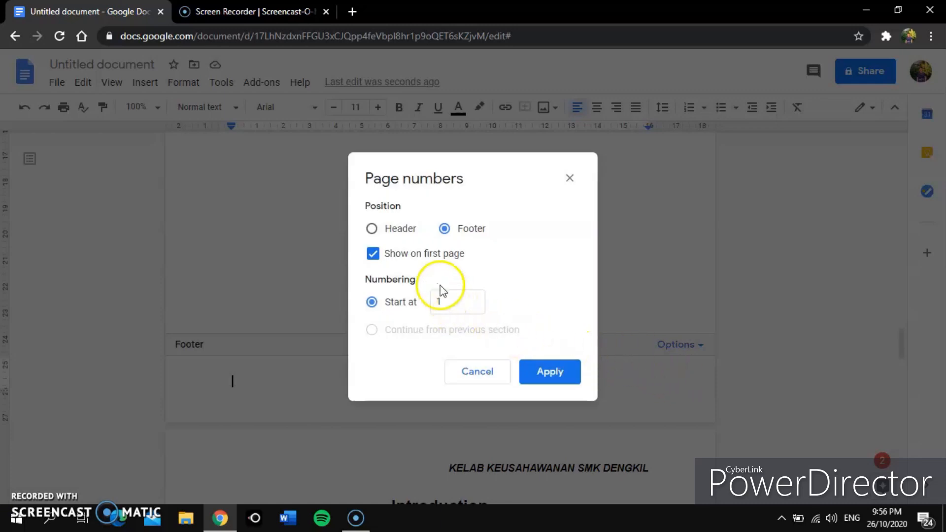
left_click(398, 257)
left_click(554, 375)
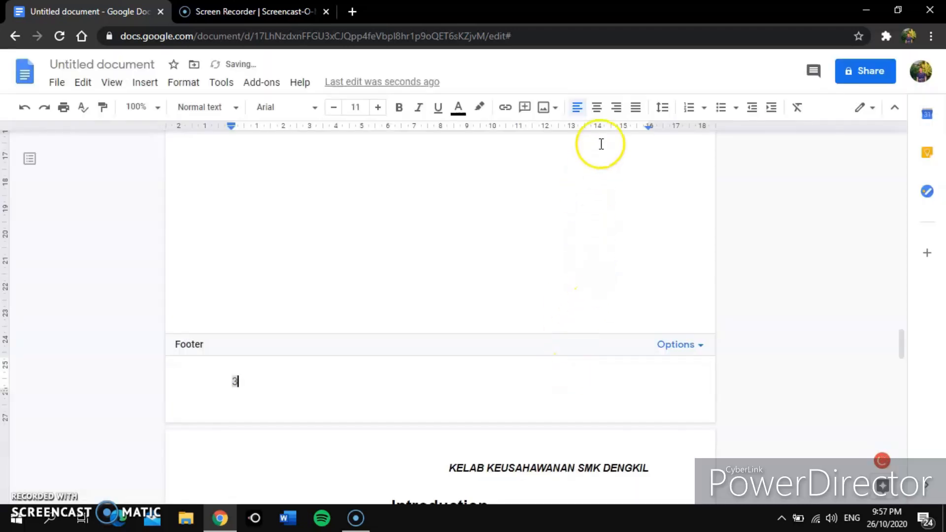
Right-align the page number in the footer and leave the footer.
left_click(618, 112)
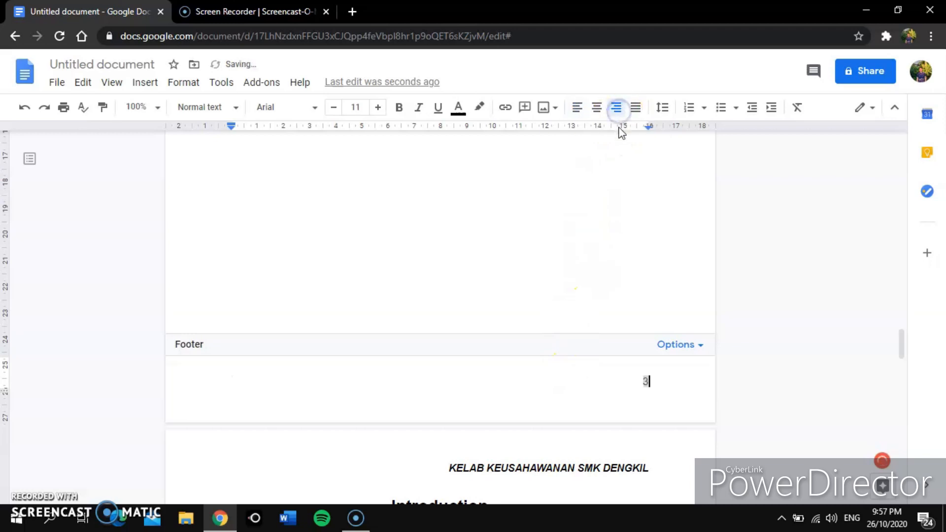
double_click(585, 289)
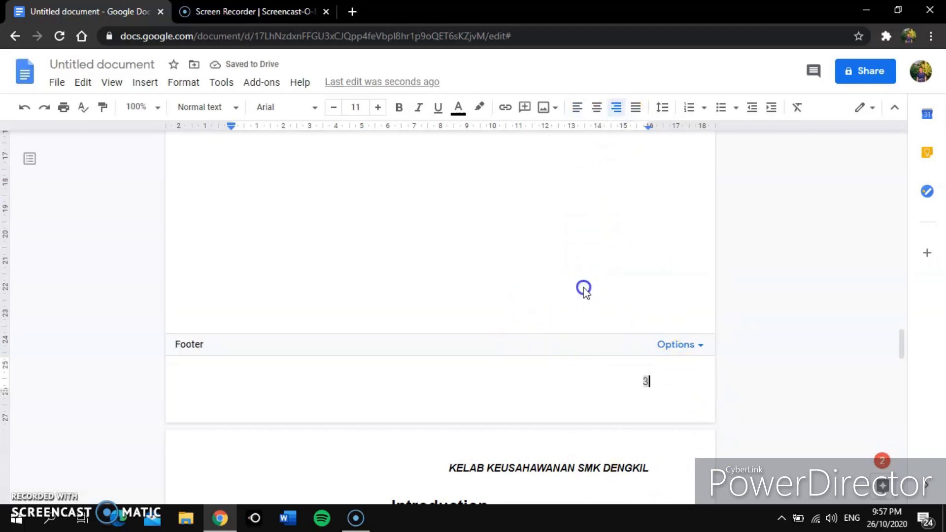
scroll(586, 340, "up", 5)
scroll(585, 344, "up", 15)
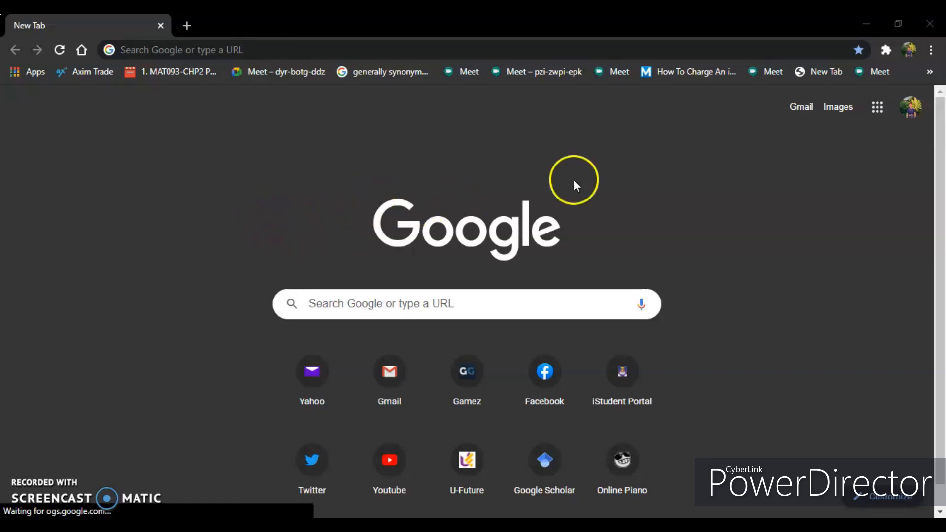
Switch to Google Sheets and create a blank spreadsheet.
left_click(877, 112)
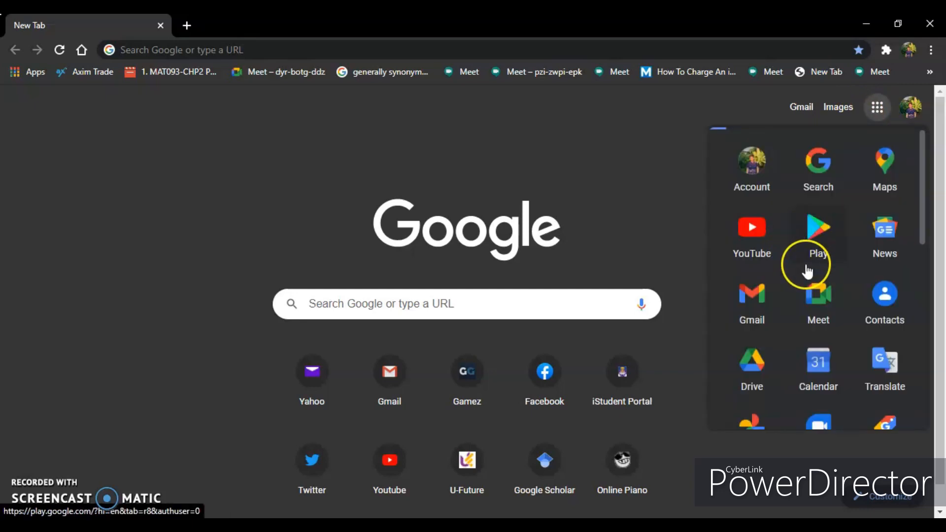
scroll(807, 270, "down", 3)
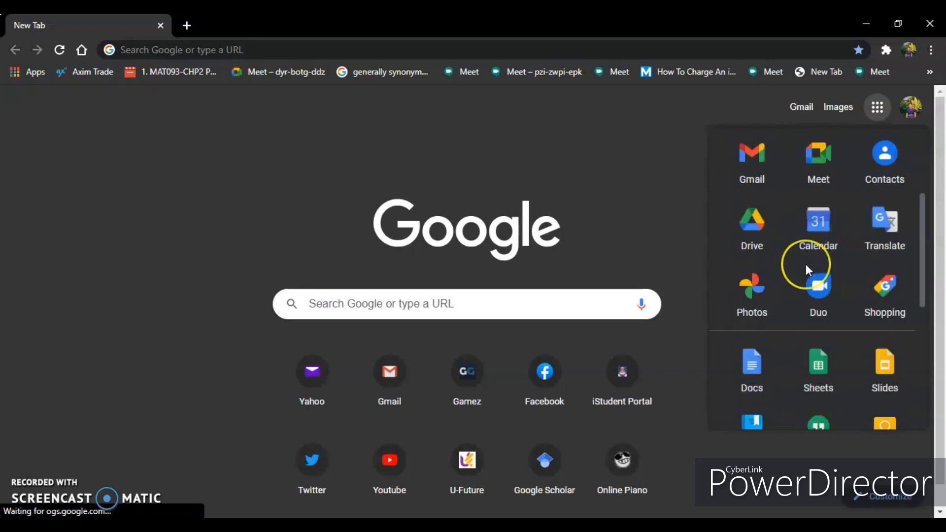
scroll(805, 264, "up", 1)
scroll(806, 264, "down", 2)
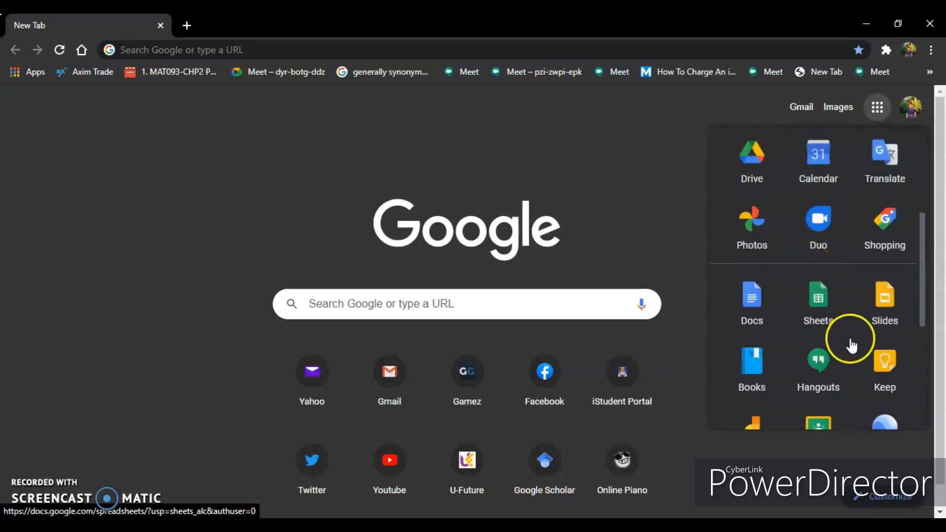
left_click(834, 316)
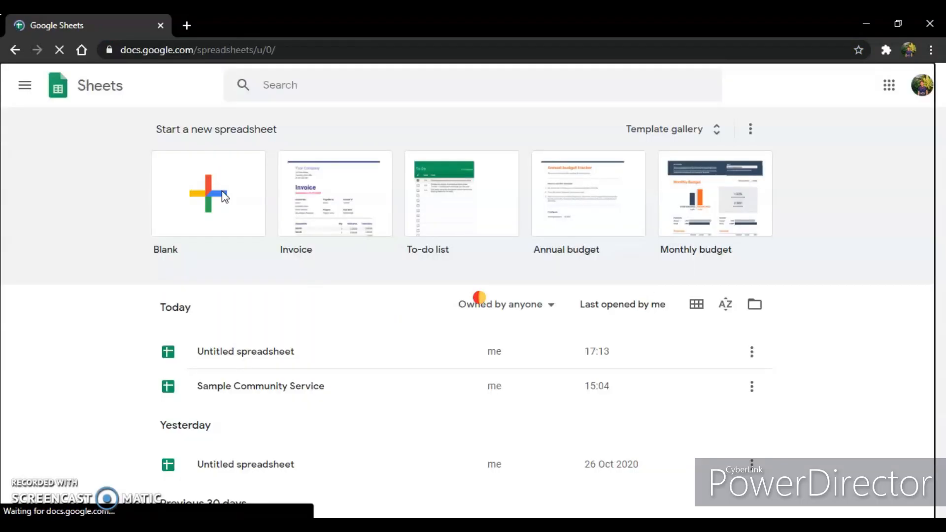
left_click(224, 195)
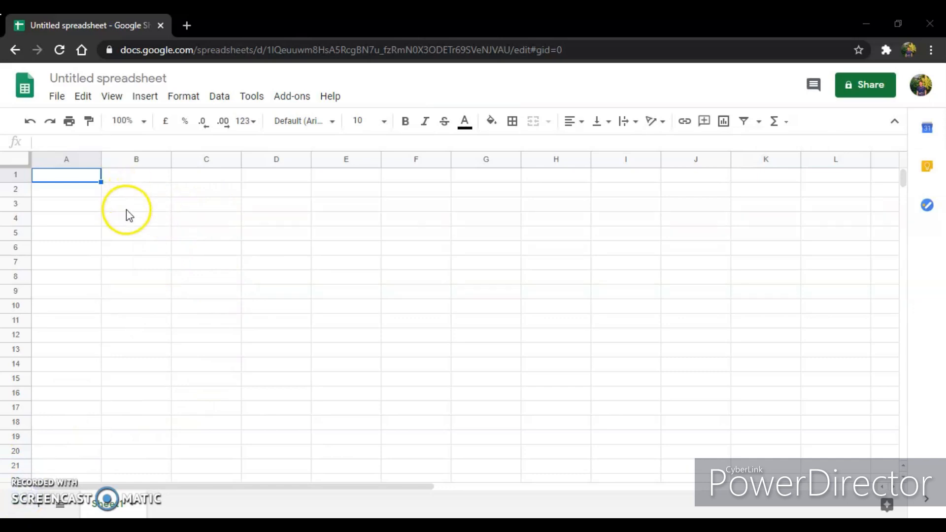
Apply all borders to the table range starting at B2 and spanning columns B to K, and enter "Date" in B2.
left_click_drag(129, 190, 487, 425)
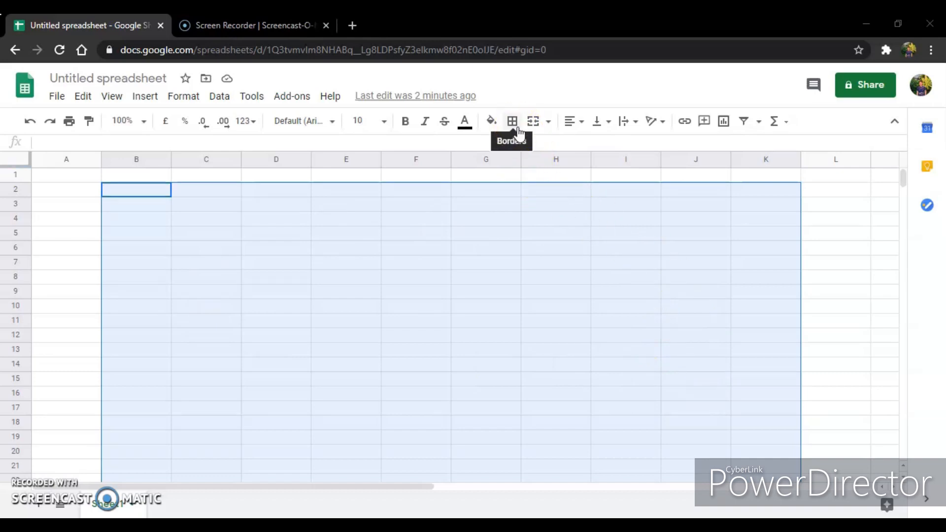
left_click(545, 138)
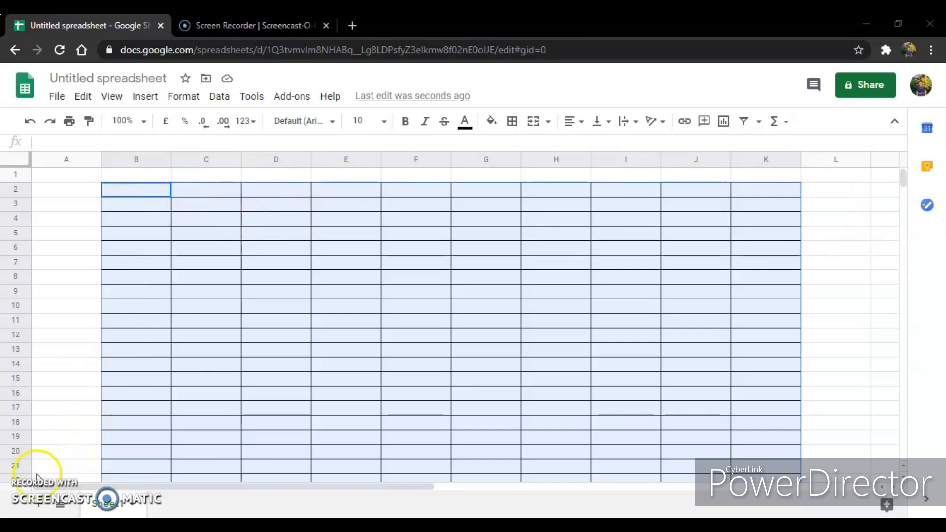
left_click(143, 189)
type("Date")
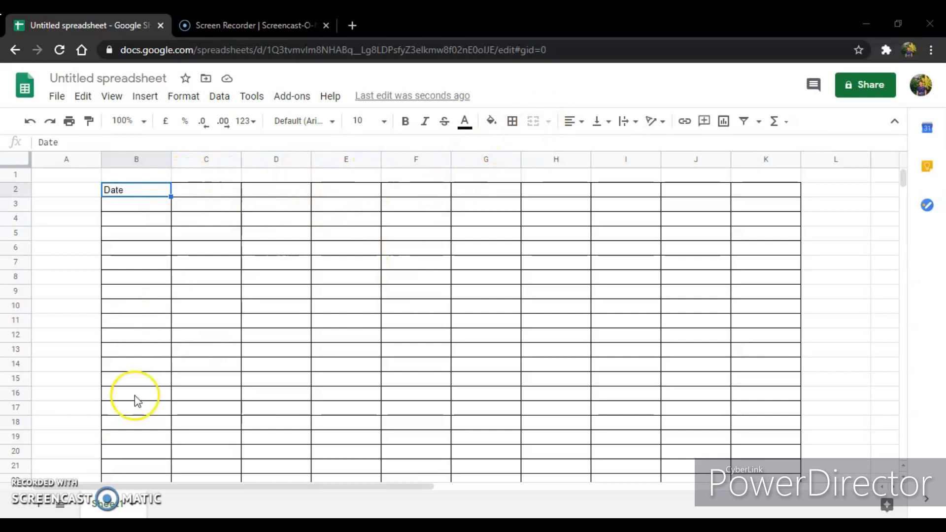
Merge the header cells C2:E2, F2:H2 and I2:K2, and merge the "Date" cell across B2:B3.
left_click_drag(207, 190, 345, 190)
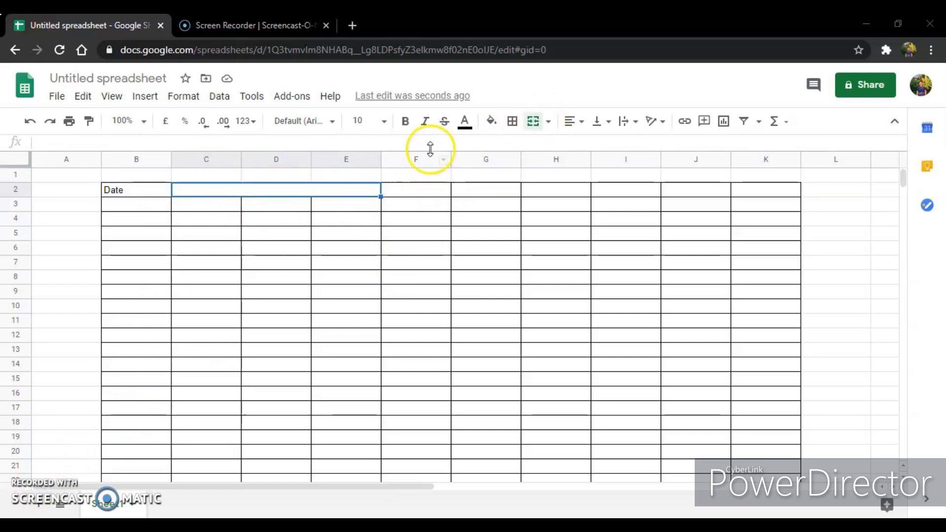
left_click(533, 121)
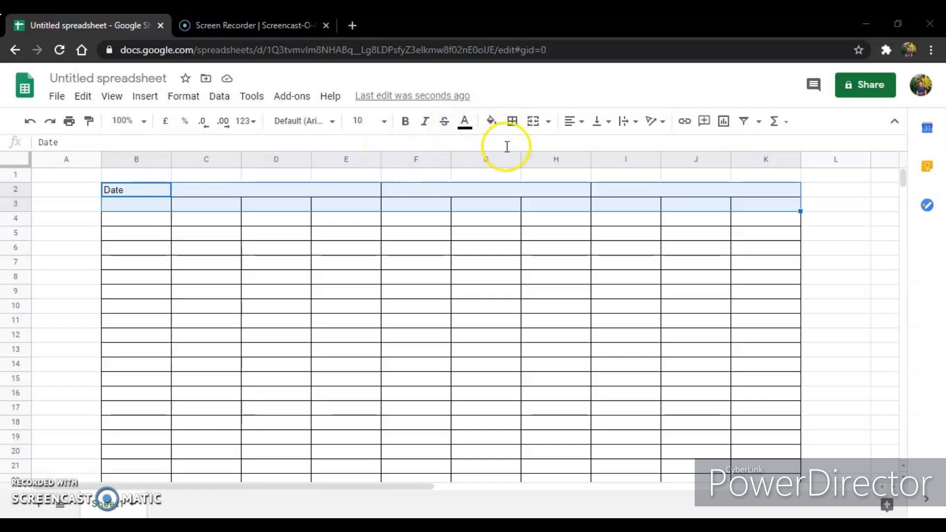
left_click_drag(121, 190, 129, 204)
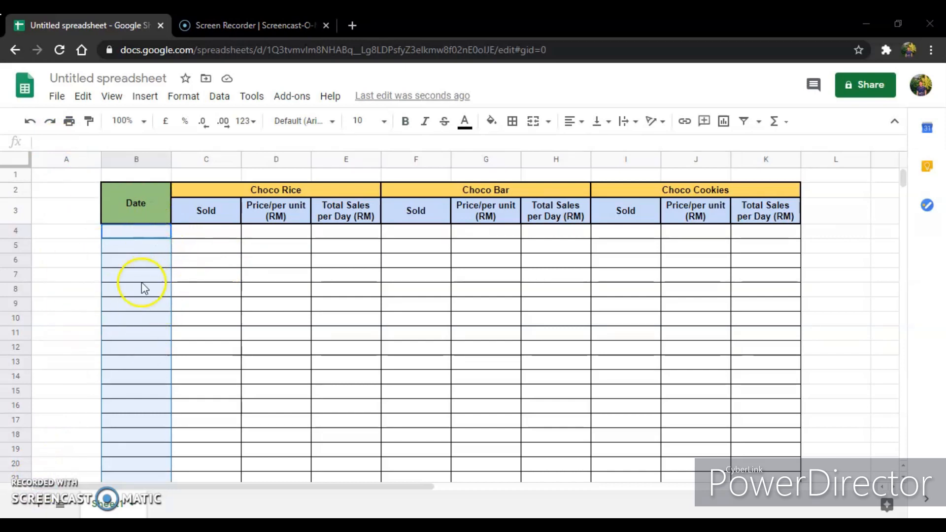
Set data validation on the Date column B4:B34 with the criterion Date, is a valid date.
scroll(138, 315, "down", 8)
scroll(141, 337, "up", 4)
scroll(143, 337, "up", 3)
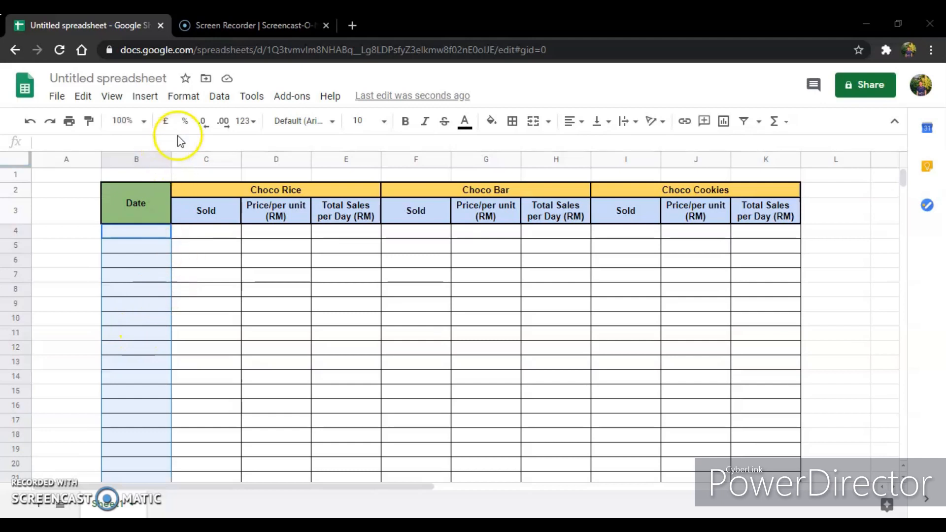
left_click(219, 96)
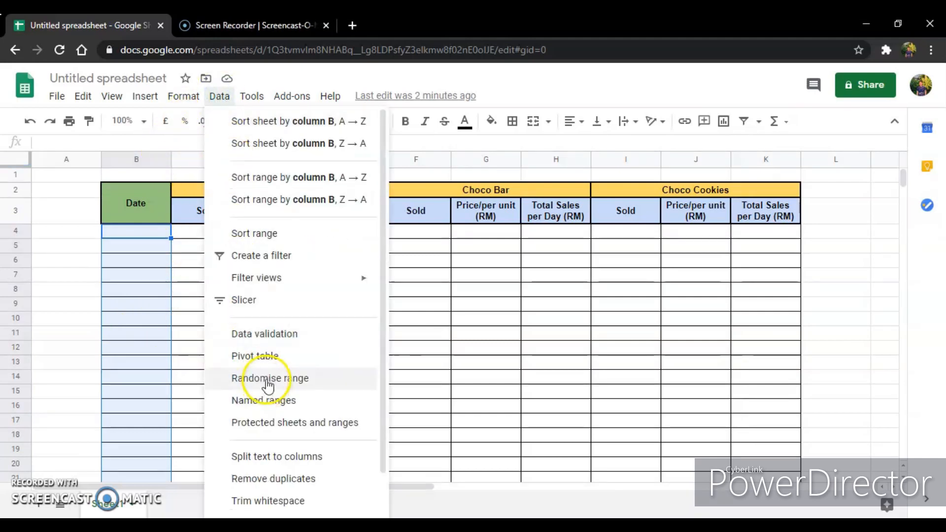
left_click(266, 334)
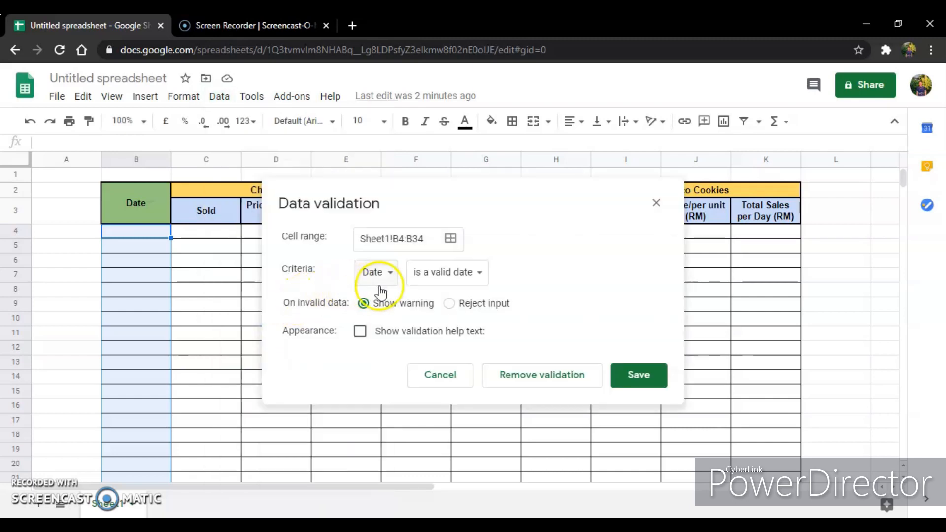
left_click(384, 273)
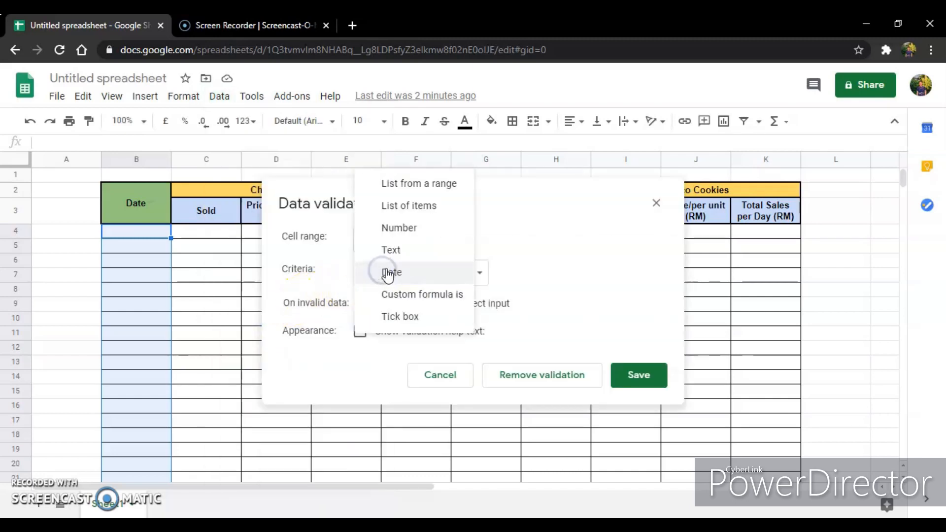
left_click(388, 273)
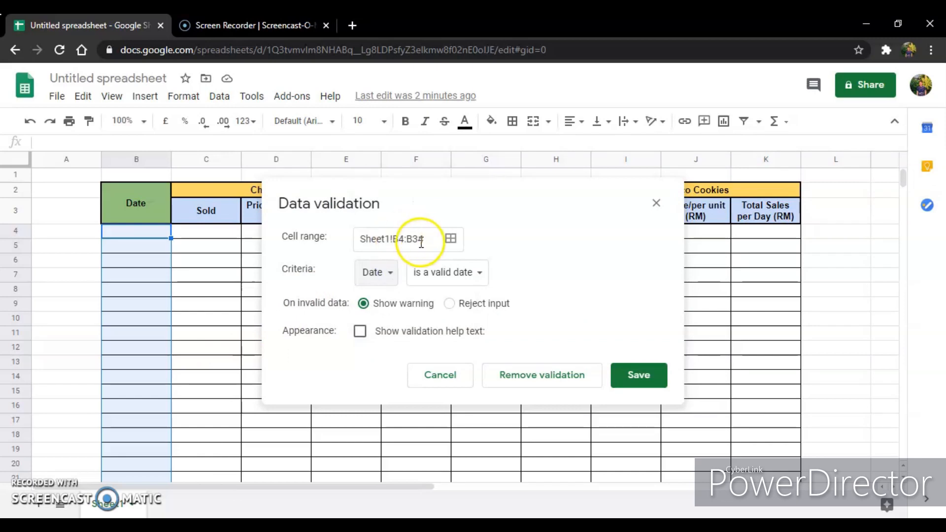
left_click(449, 241)
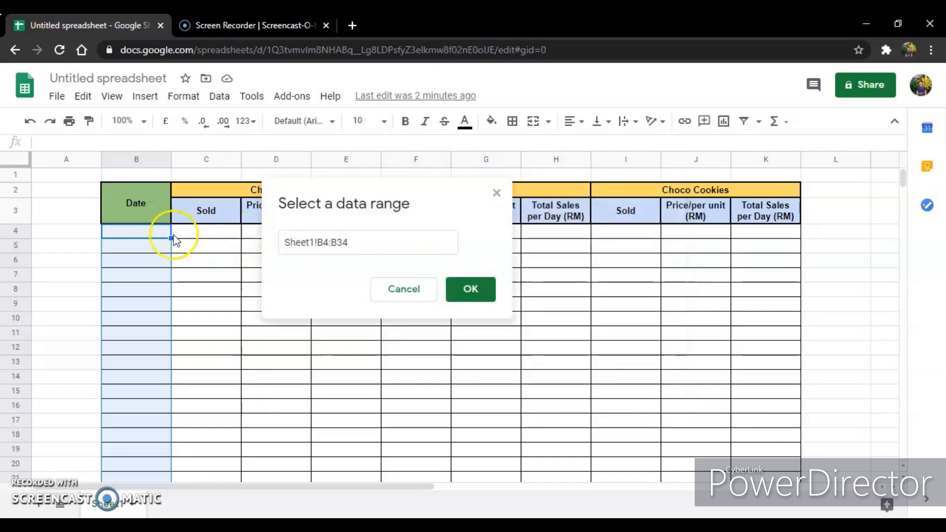
left_click_drag(154, 236, 149, 398)
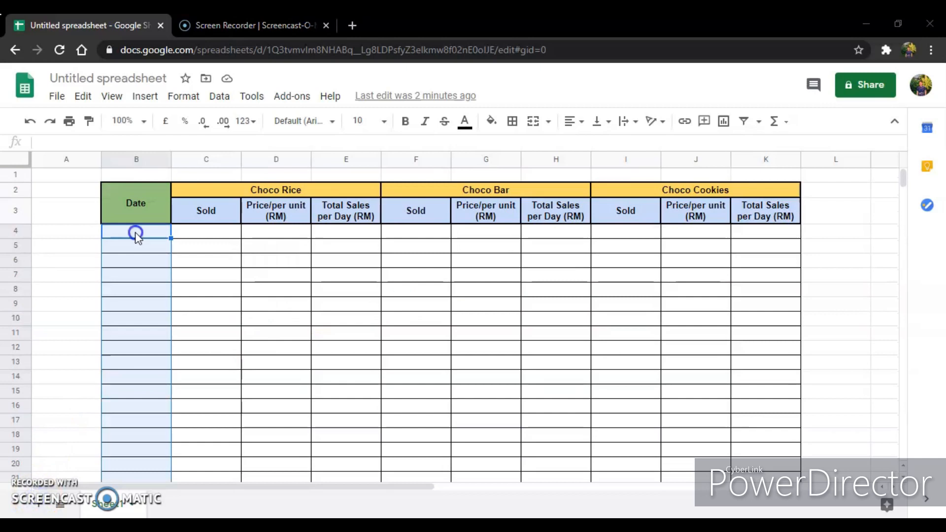
Pick 1 October 2020 in B4 and fill the dates down to 31/10/2020 in B34.
left_click(137, 233)
double_click(136, 232)
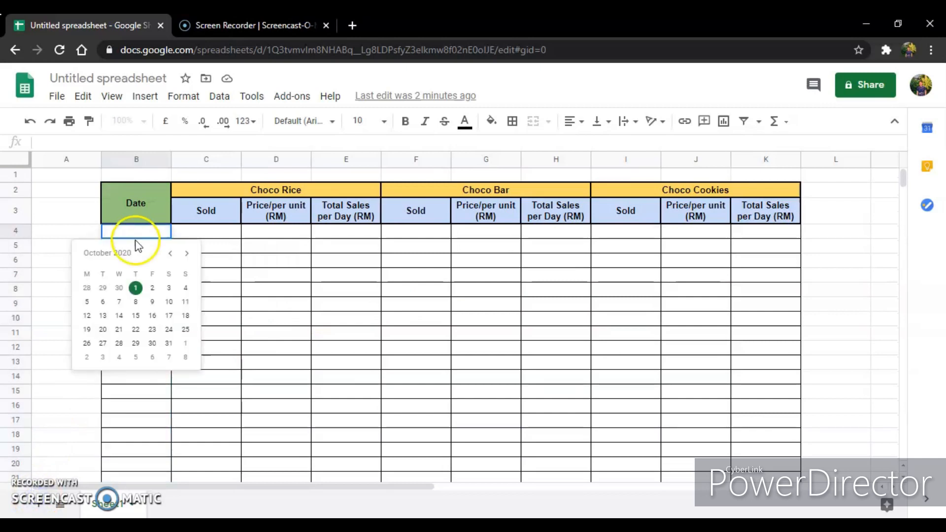
left_click(135, 291)
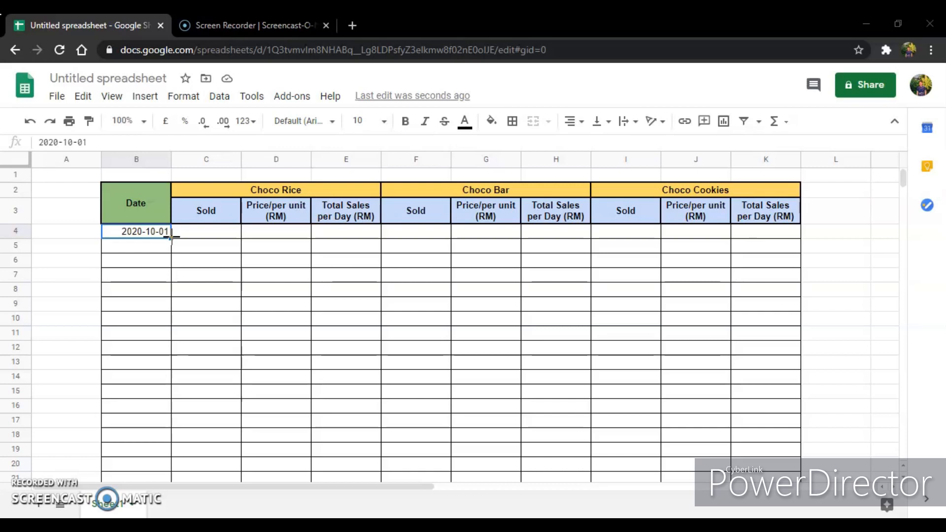
left_click_drag(172, 240, 171, 327)
scroll(147, 320, "up", 8)
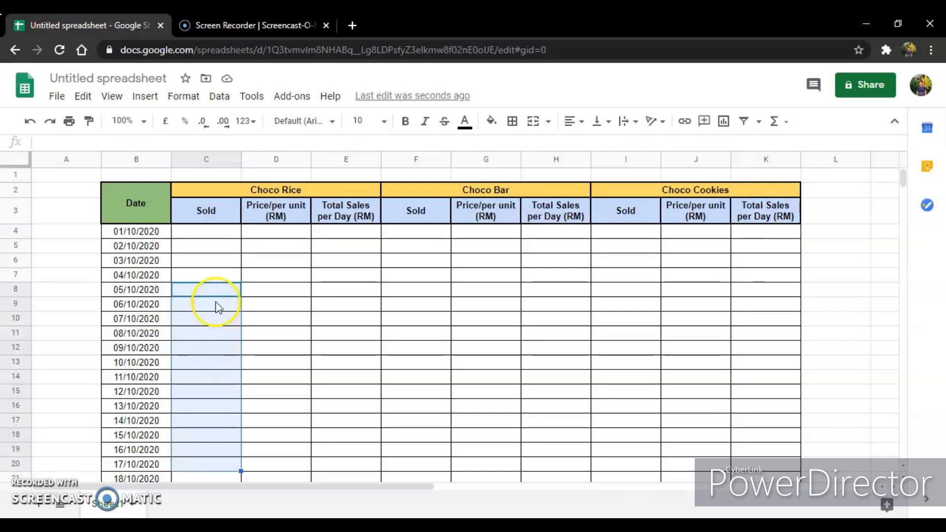
Paste the copied Choco Rice sold quantities into the Sold column starting at C4.
scroll(214, 338, "down", 2)
scroll(214, 324, "up", 2)
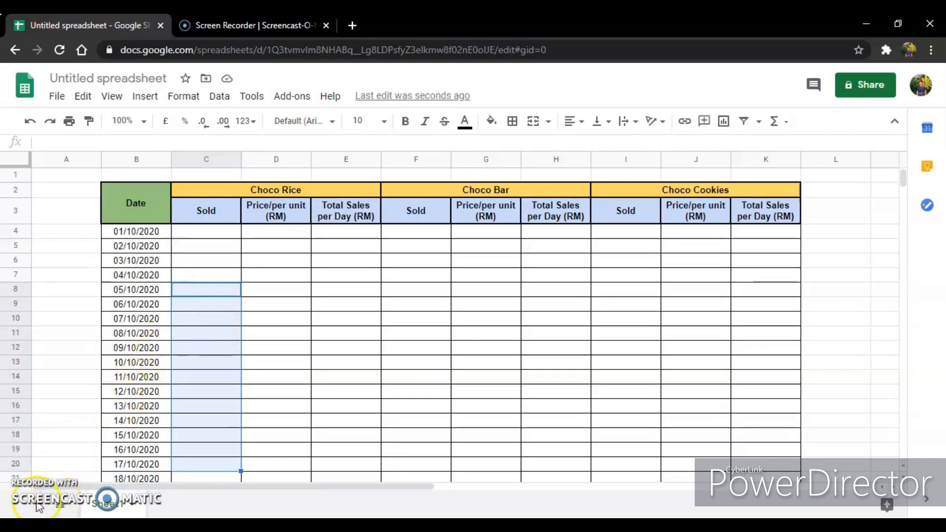
left_click(226, 232)
key("ctrl+v")
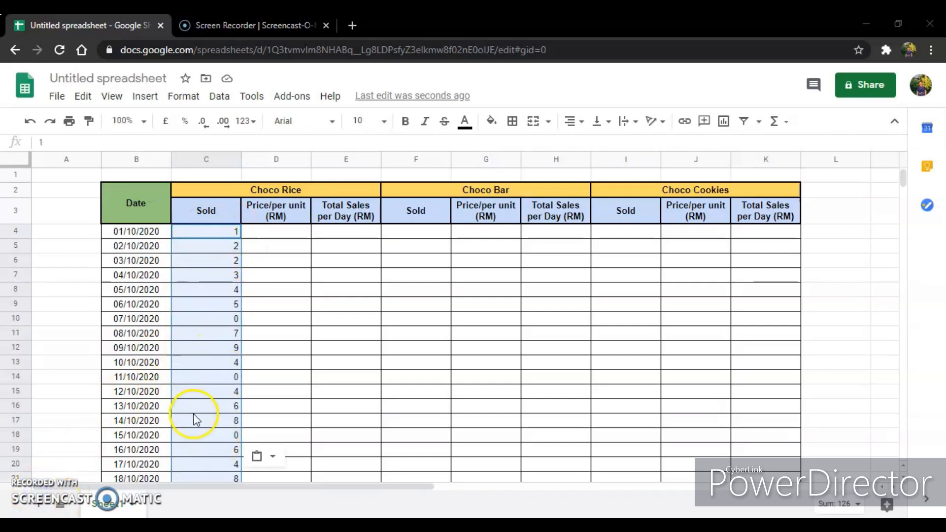
Enter the Choco Rice unit price 12.00 in D4 with the Number format and fill it down to D34.
left_click(284, 231)
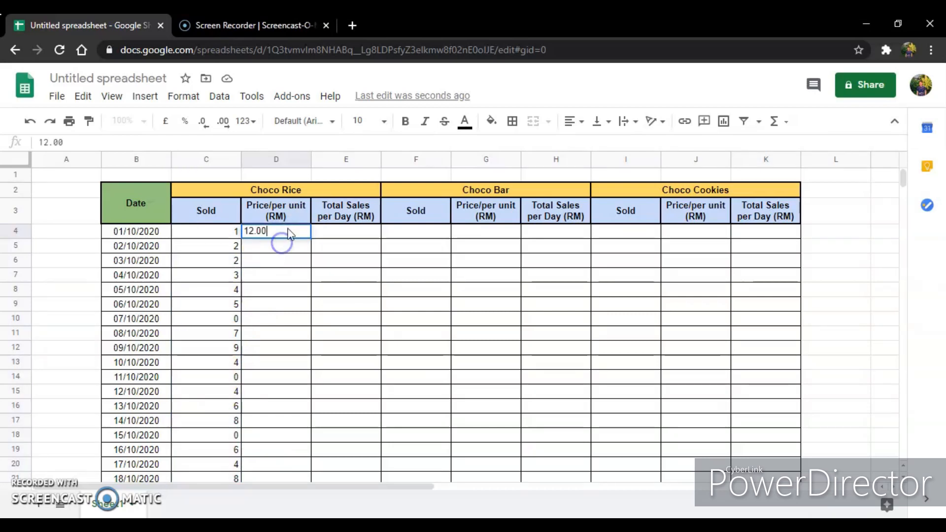
key("Return")
left_click(284, 229)
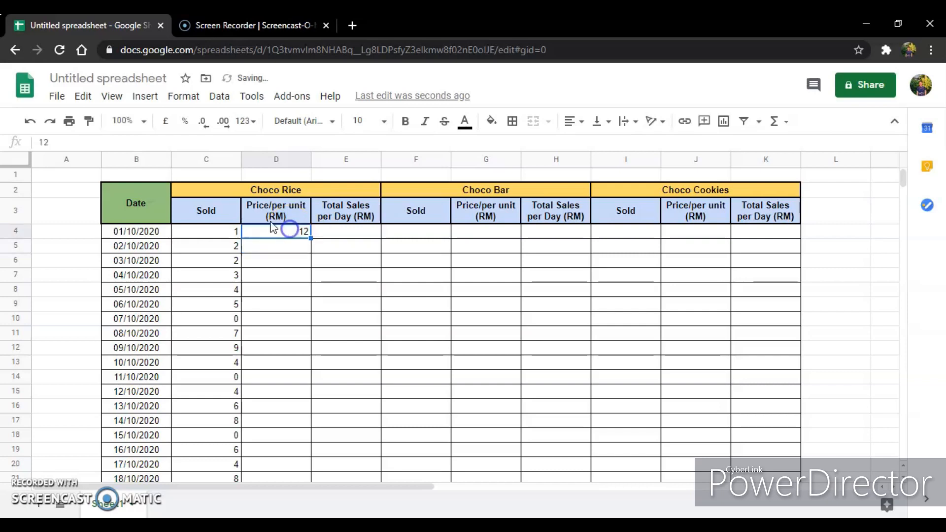
left_click(182, 93)
left_click(217, 153)
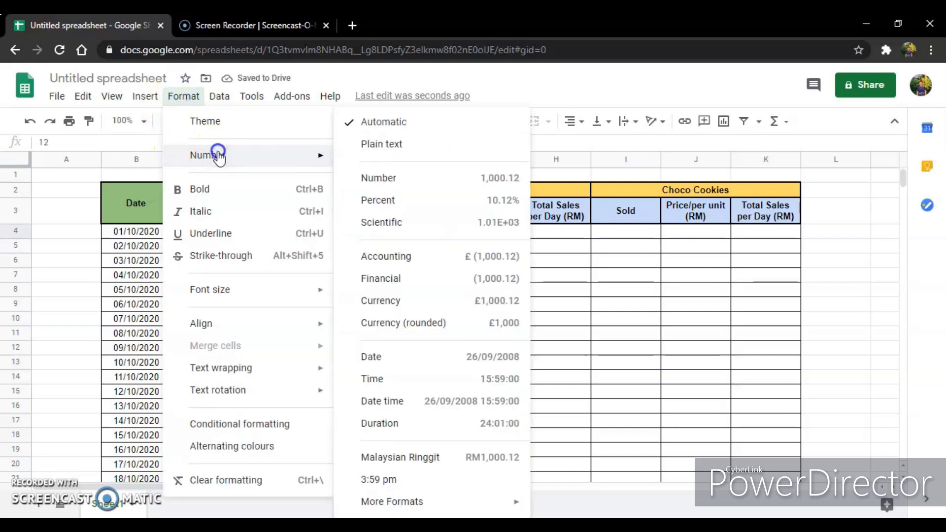
left_click(394, 179)
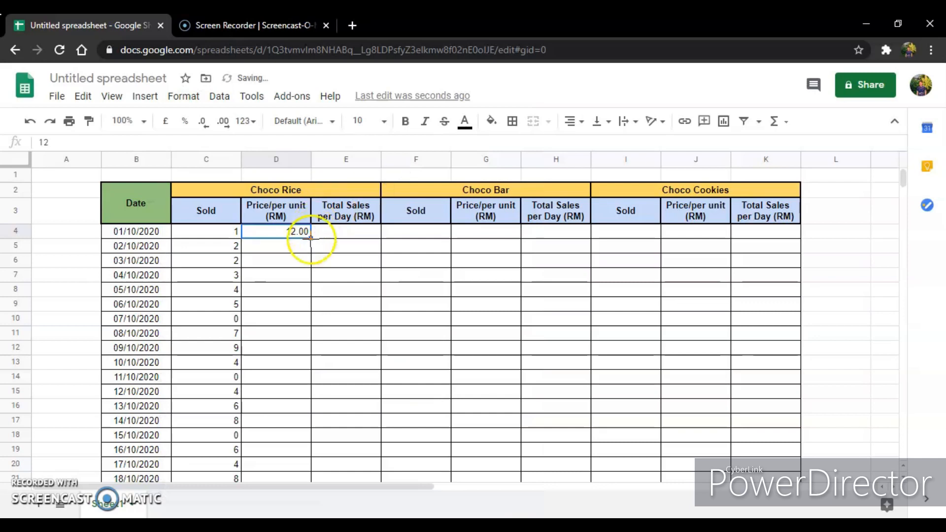
left_click_drag(311, 238, 301, 412)
scroll(286, 389, "up", 5)
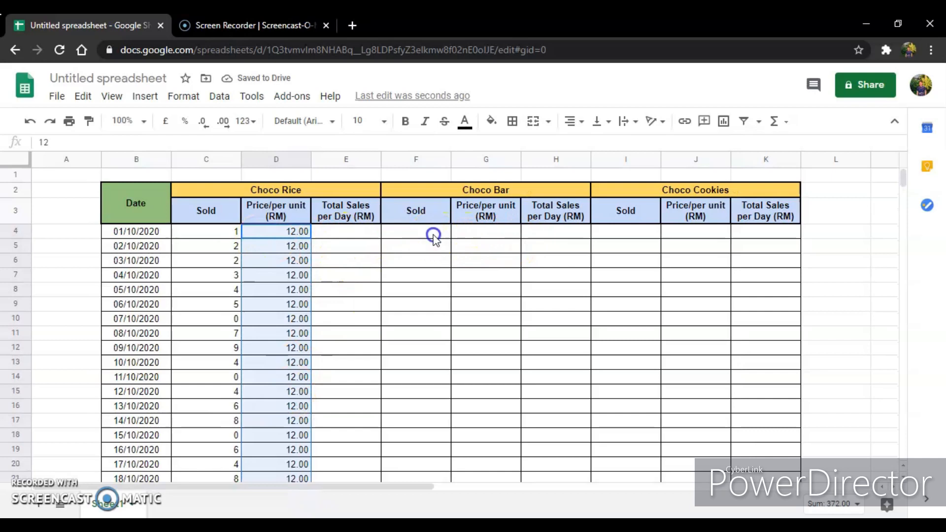
left_click_drag(432, 235, 492, 235)
left_click_drag(649, 235, 726, 232)
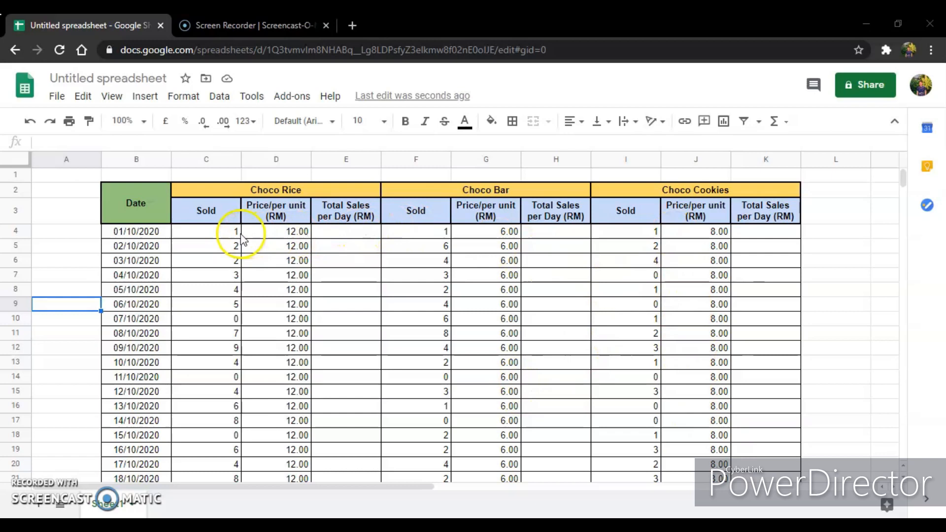
Enter the formula =C4*D4 in E4 for the Choco Rice total sales per day.
left_click(344, 240)
left_click(135, 145)
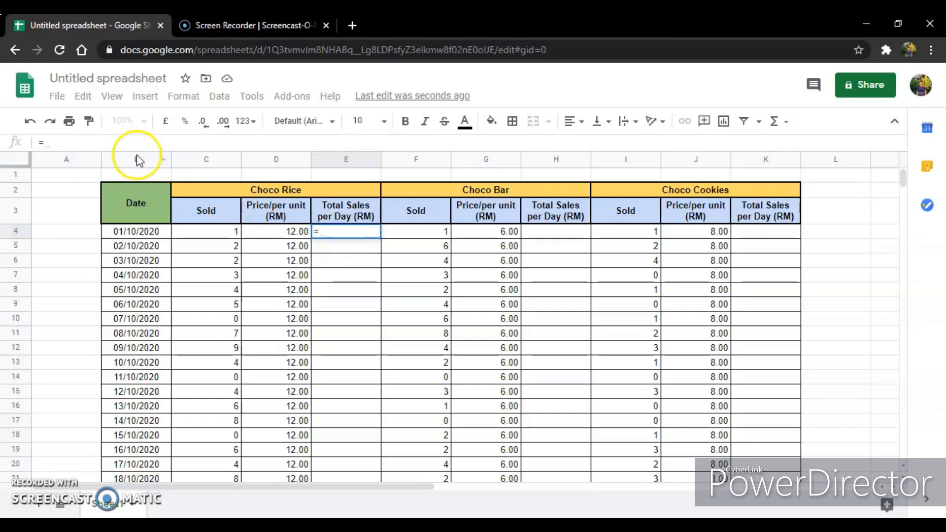
left_click(199, 230)
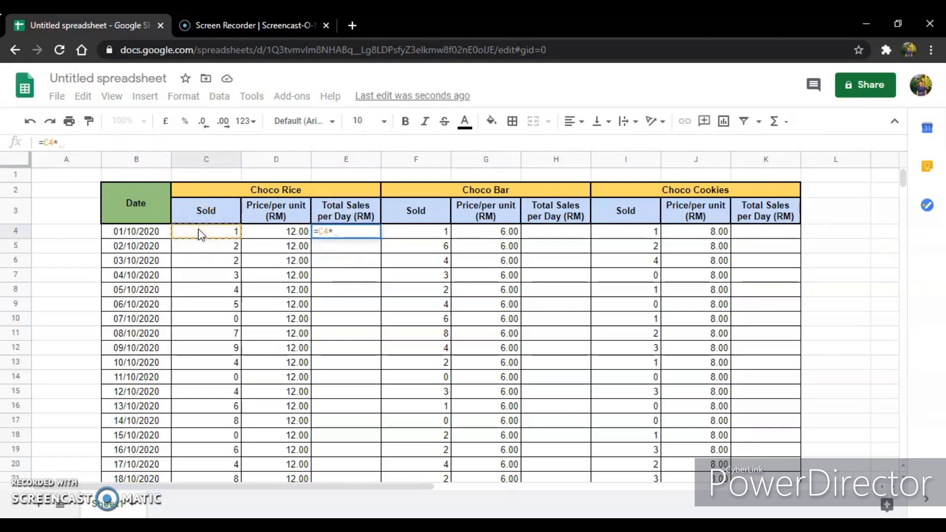
type("*")
left_click(254, 231)
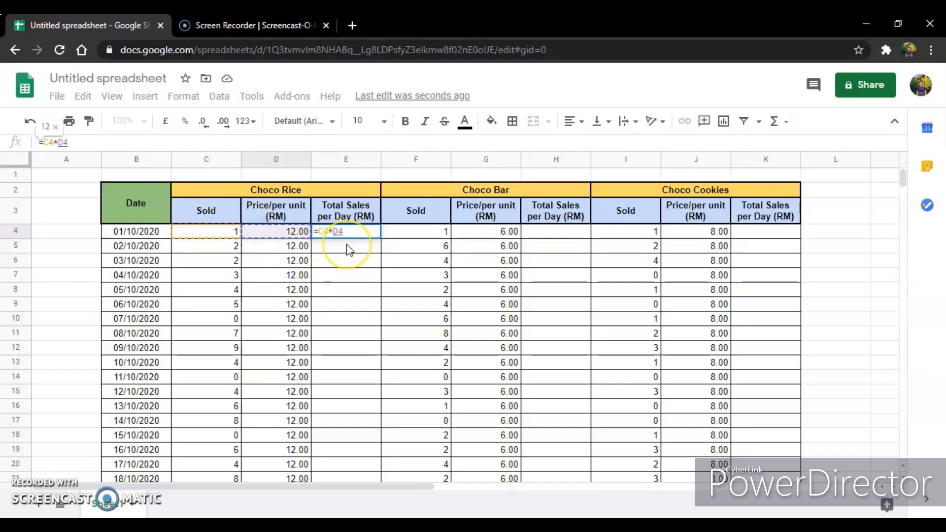
key("Return")
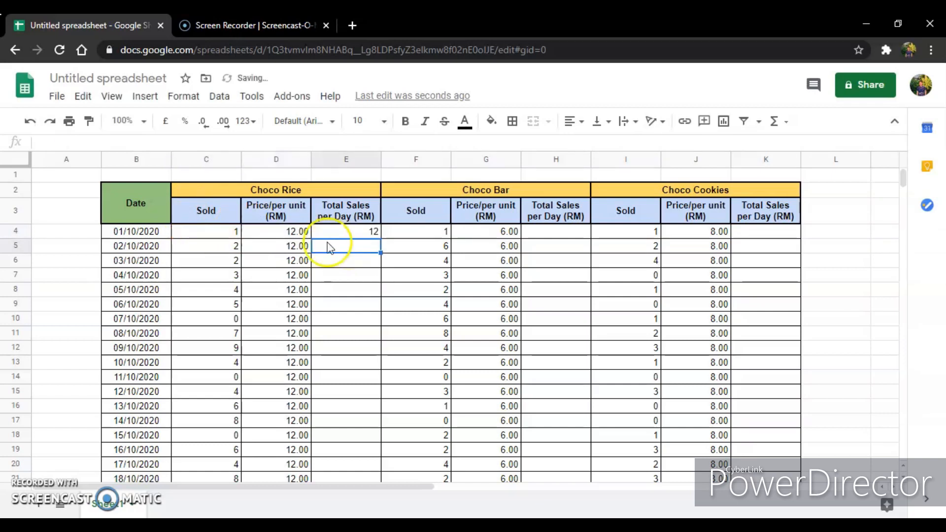
Show E4 with two decimals and fill its formula down to E34.
left_click(371, 233)
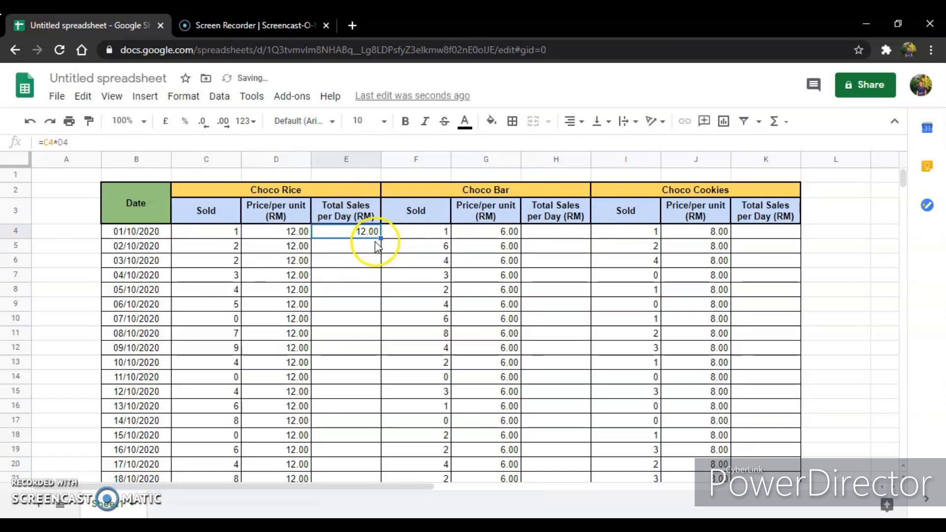
left_click_drag(382, 263, 370, 207)
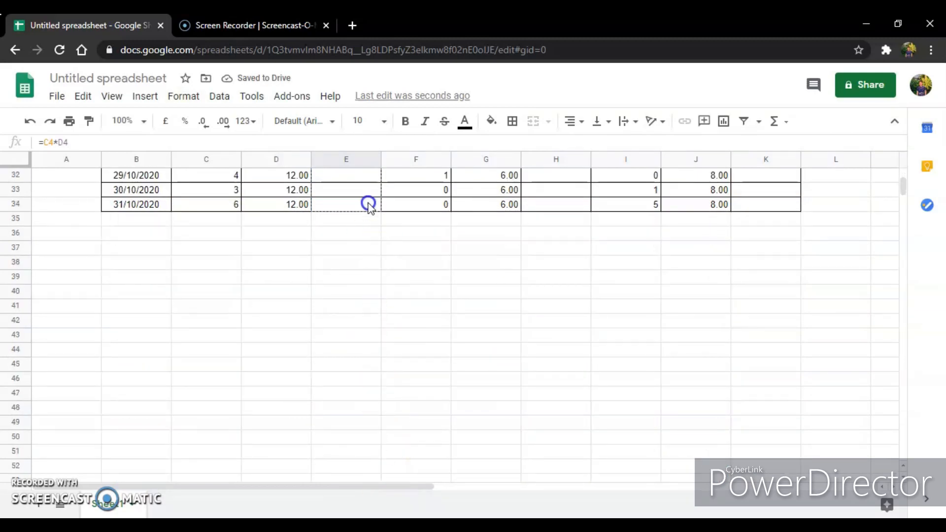
scroll(370, 215, "up", 10)
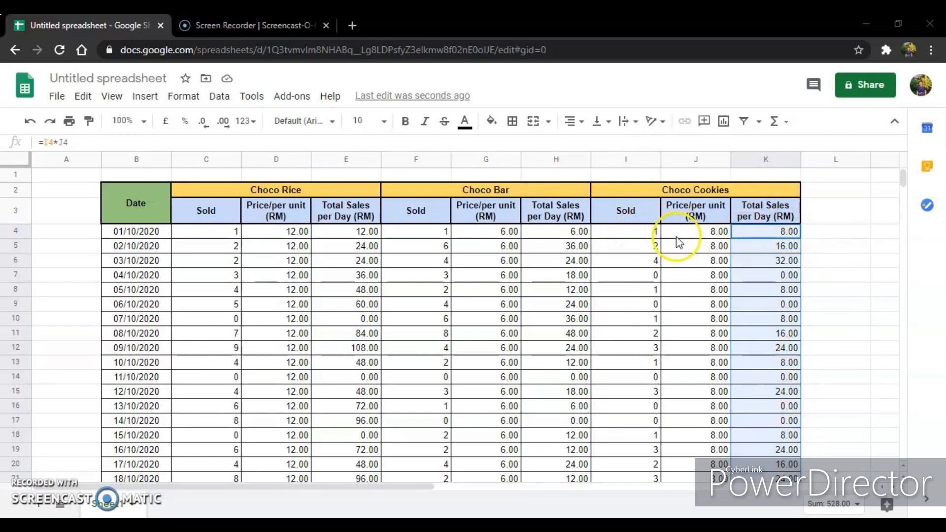
Merge C35:D35 horizontally below the table and enter "TOTAL" in the merged cell.
scroll(699, 400, "down", 1)
scroll(698, 399, "down", 5)
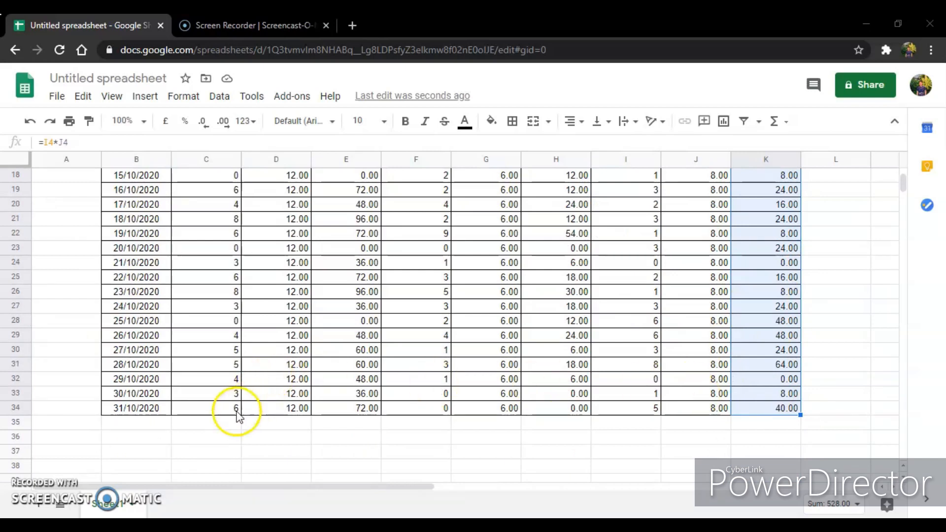
left_click_drag(232, 423, 262, 425)
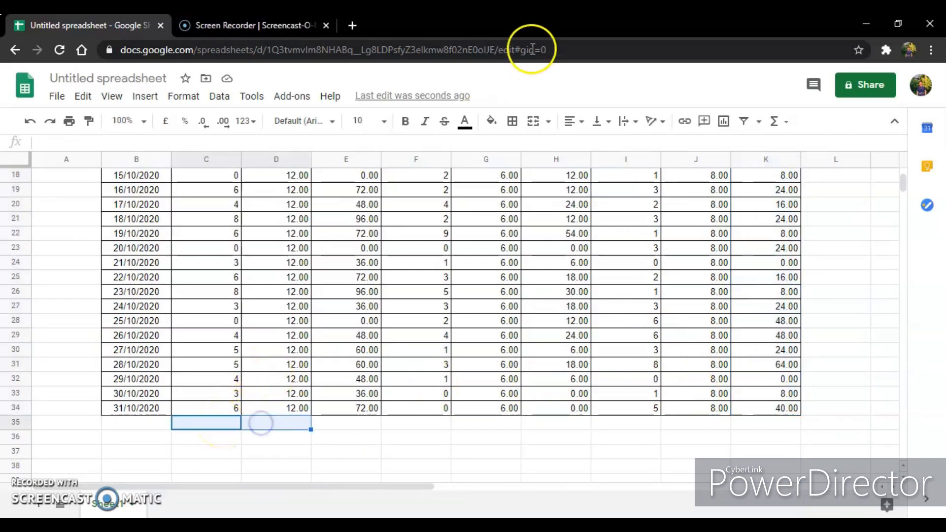
left_click(547, 121)
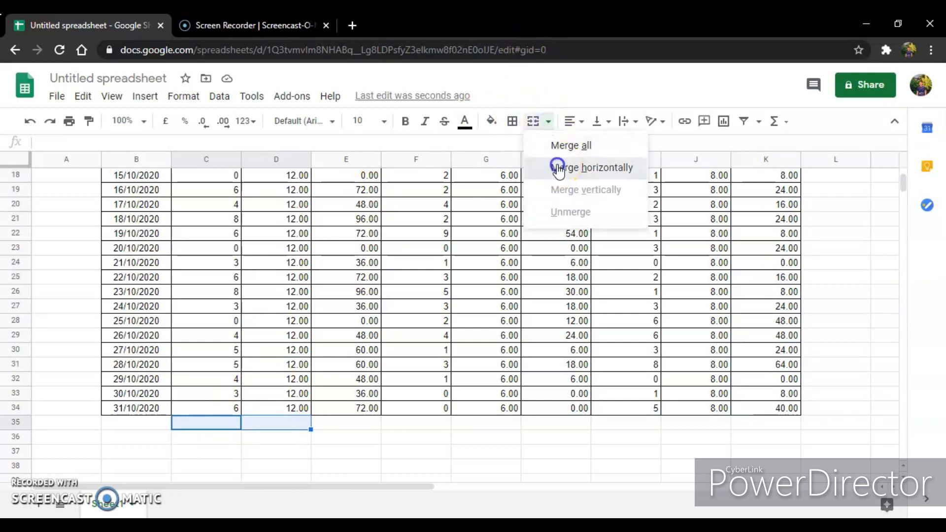
left_click(556, 165)
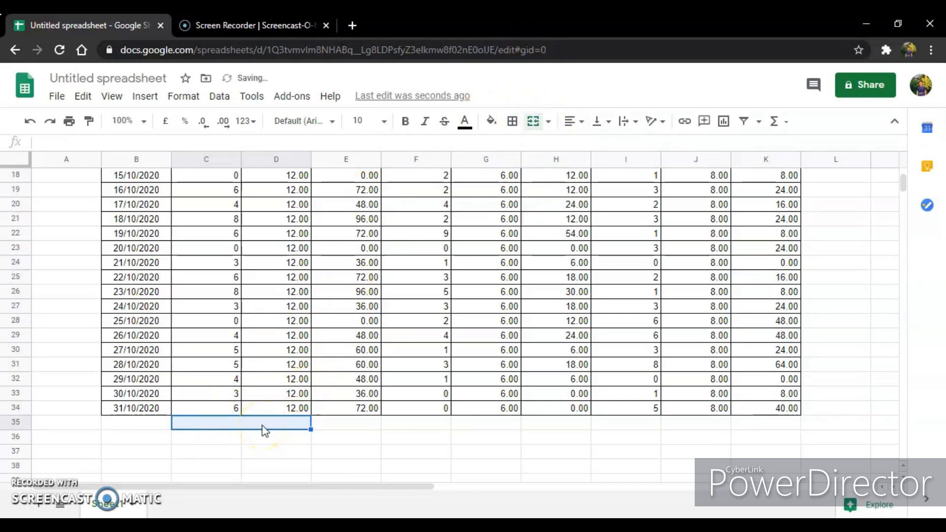
type("TOTAL")
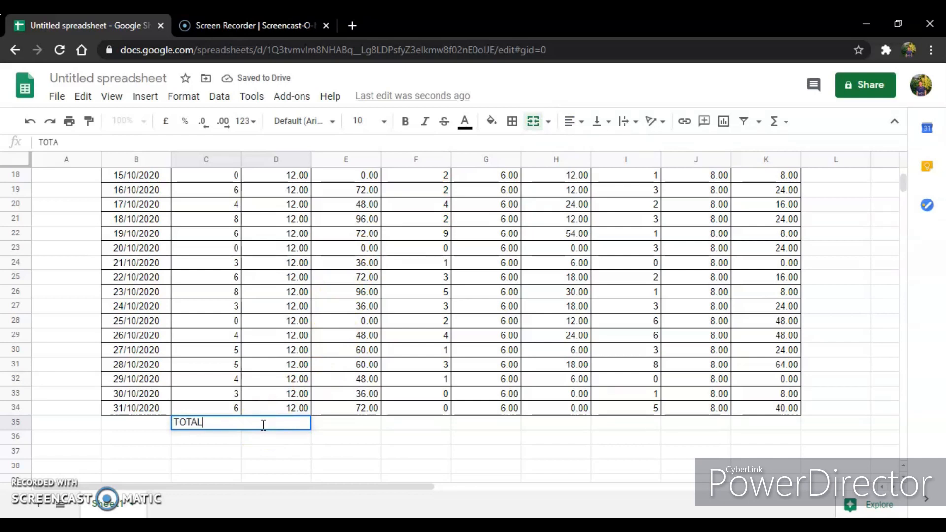
key("Return")
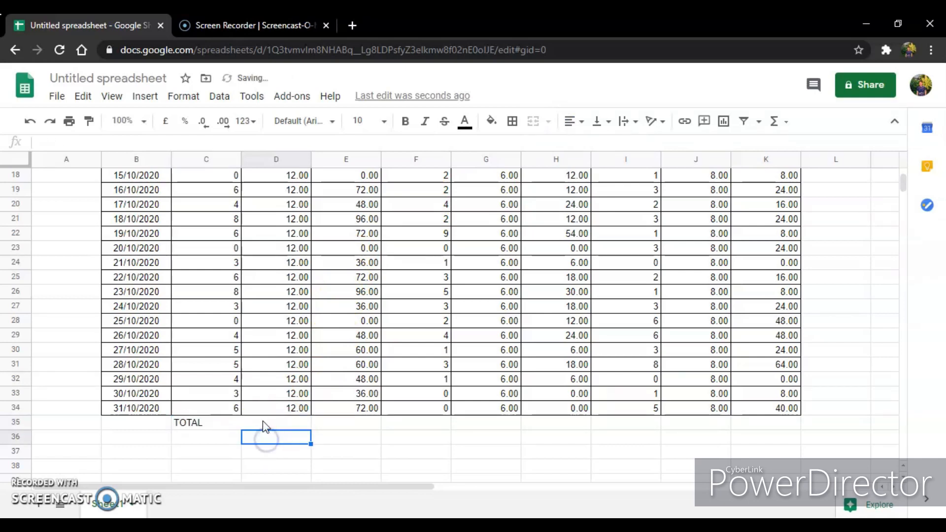
Copy the merged "TOTAL" cell to F35 and I35 for Choco Bar and Choco Cookies.
left_click(262, 422)
key("ctrl+c")
left_click(404, 423)
key("ctrl+v")
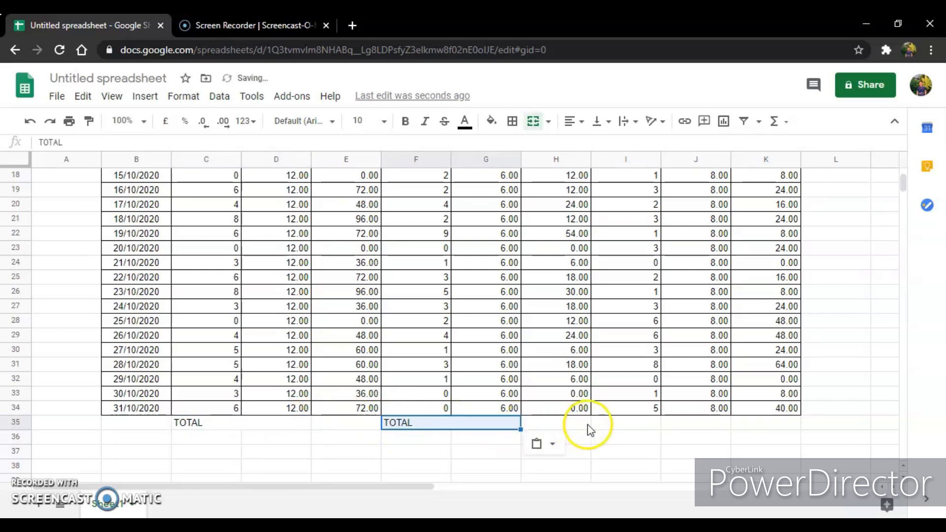
left_click(624, 427)
key("ctrl+v")
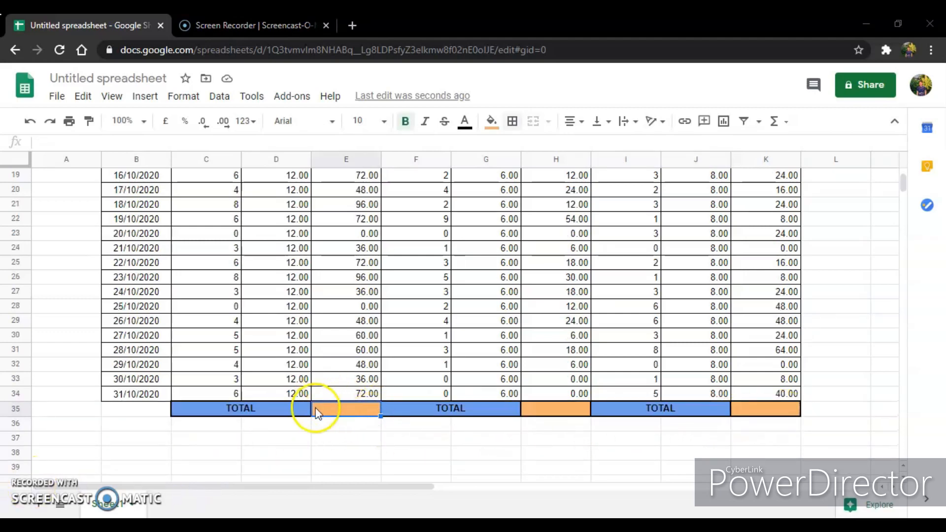
scroll(305, 400, "up", 5)
scroll(334, 294, "up", 2)
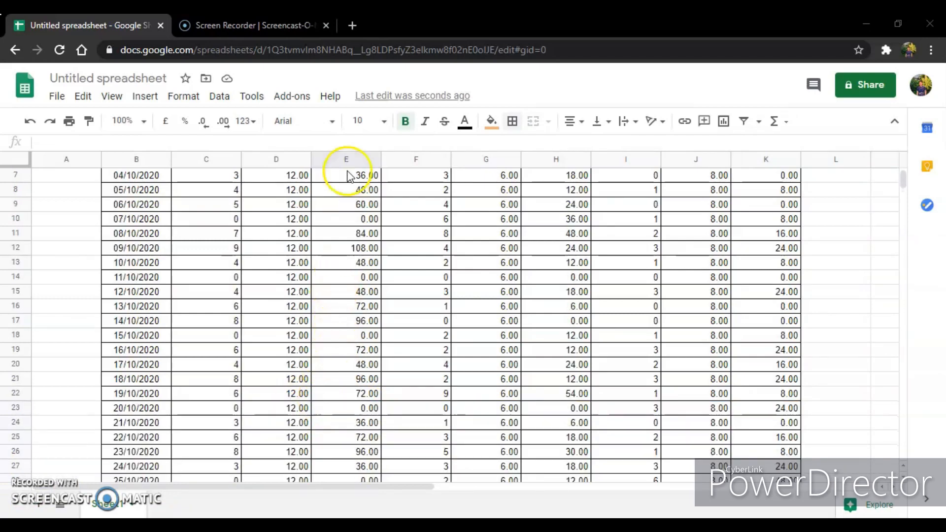
scroll(345, 429, "down", 5)
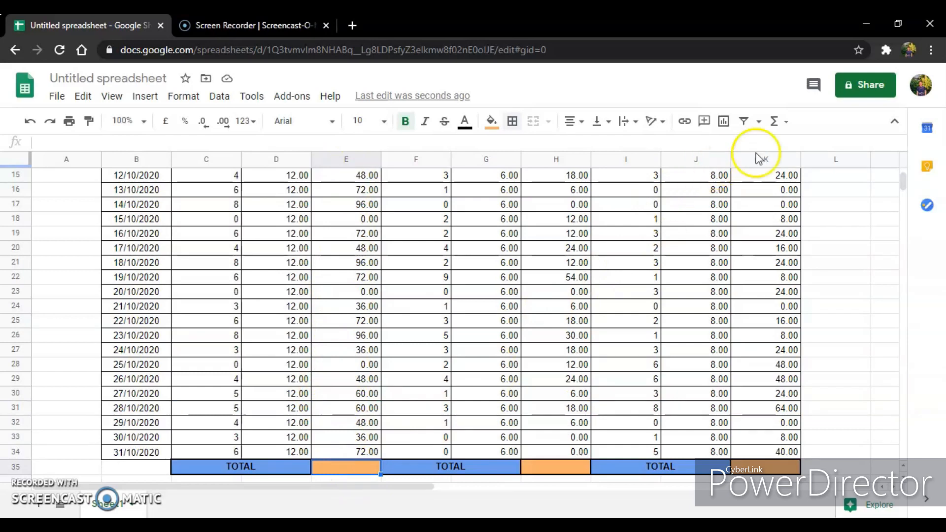
Total the Choco Rice daily sales in E35 with the formula =SUM(E4:E34).
left_click(777, 124)
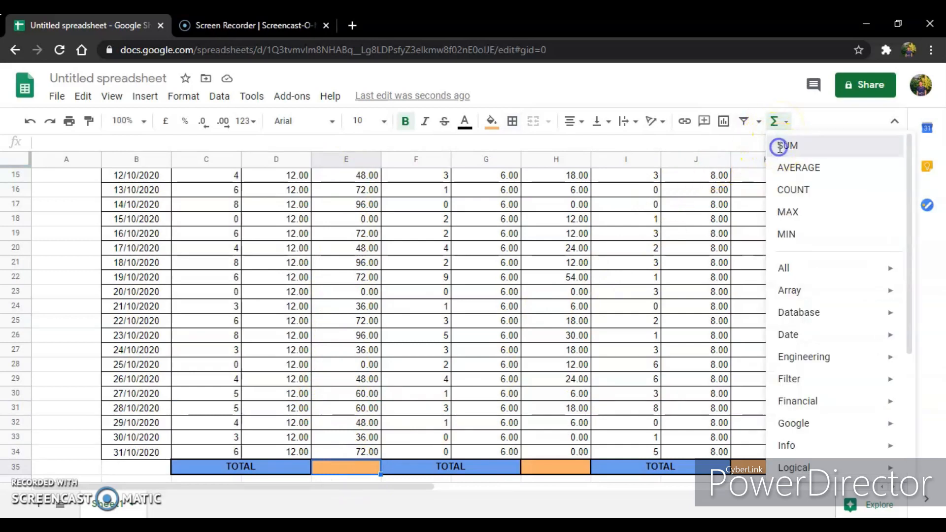
left_click(783, 146)
scroll(321, 316, "up", 6)
scroll(321, 315, "up", 2)
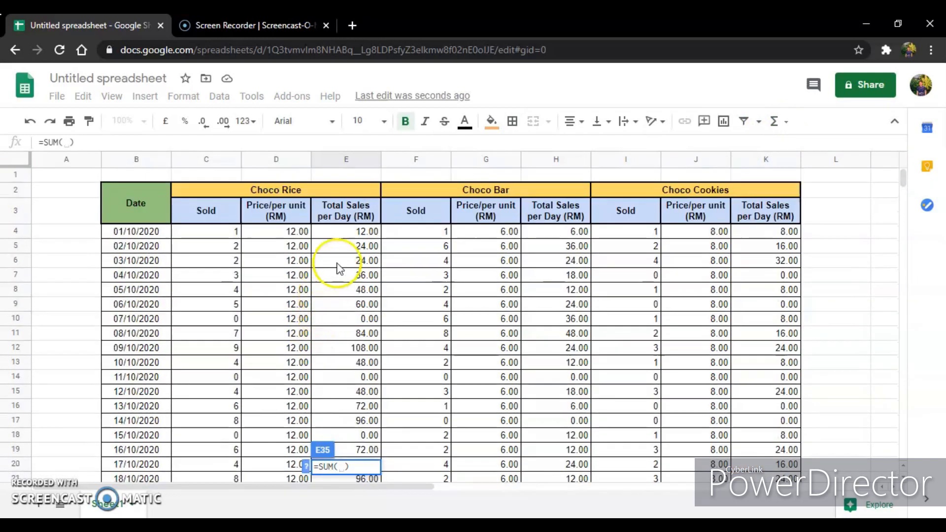
left_click_drag(345, 232, 345, 290)
left_click_drag(345, 364, 348, 472)
left_click_drag(350, 434, 350, 431)
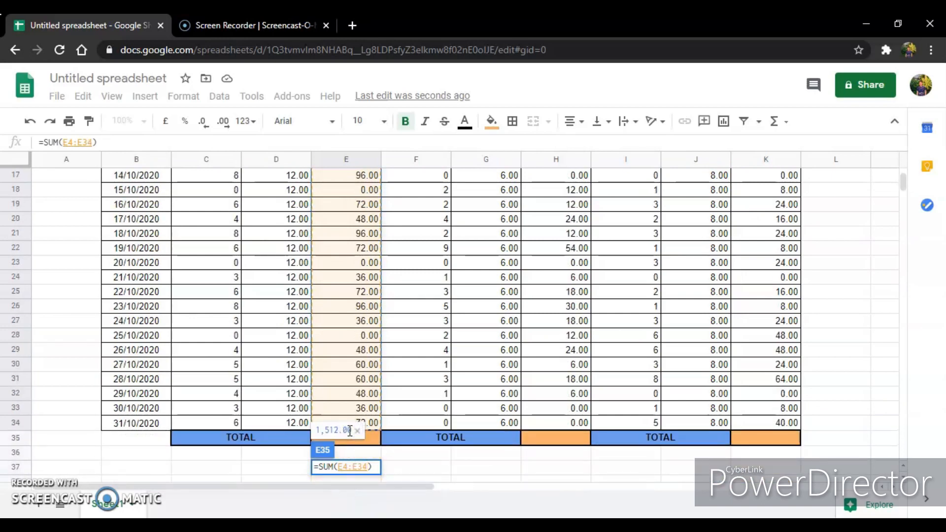
key("Return")
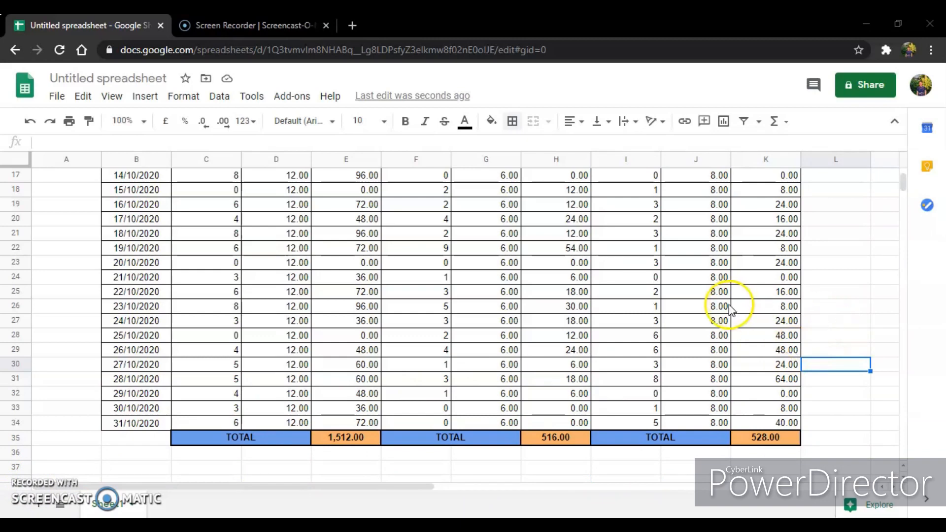
Set up a second table starting at M3:O3 with headers DATE, TOTAL SALE OF PRODUCTS IN A DAY (RM) and TARGET (RM80.00).
scroll(729, 303, "up", 3)
scroll(728, 306, "right", 5)
scroll(726, 312, "left", 1)
scroll(725, 313, "up", 3)
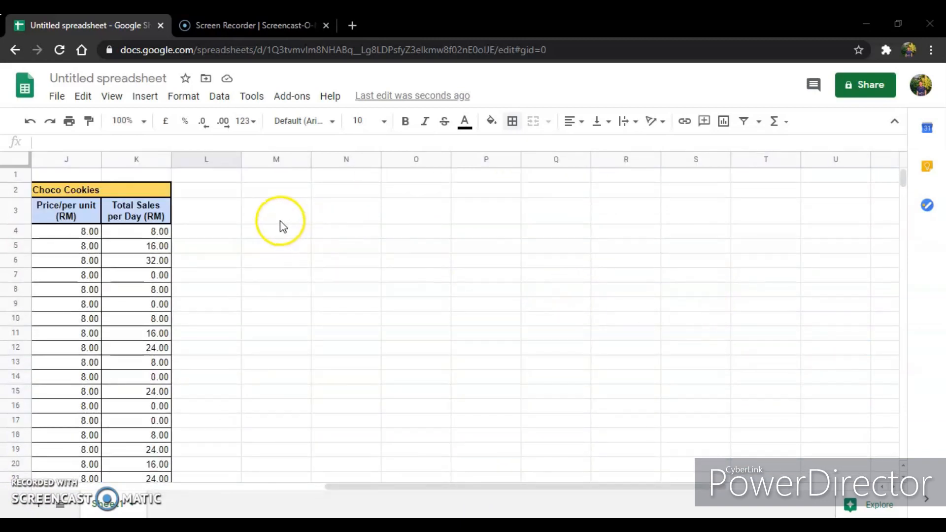
left_click_drag(289, 222, 406, 222)
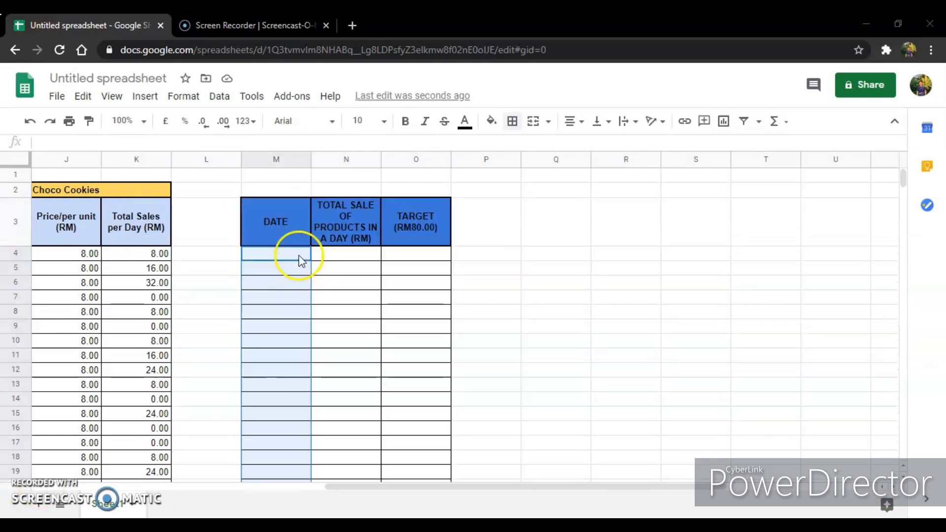
Apply data validation to M4:M34 with the criteria Date, is a valid date, showing a warning on invalid data.
left_click(282, 257)
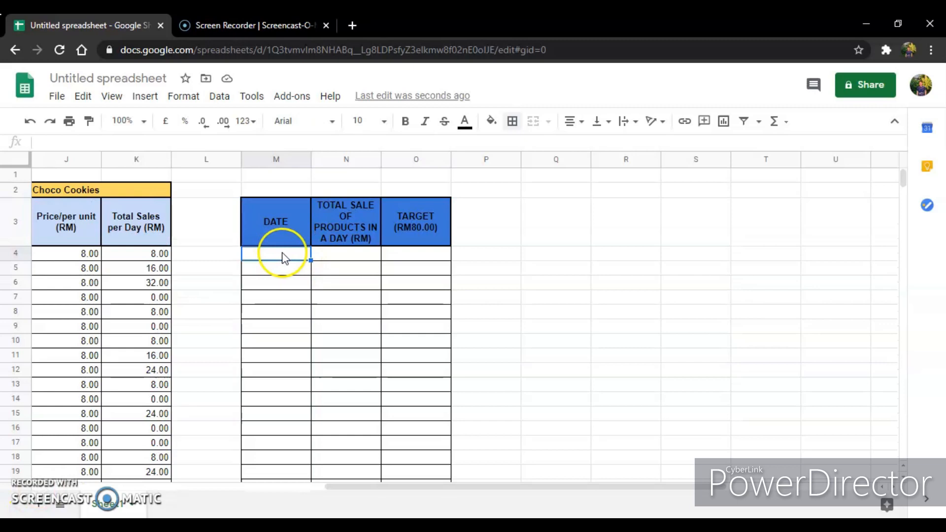
left_click(225, 98)
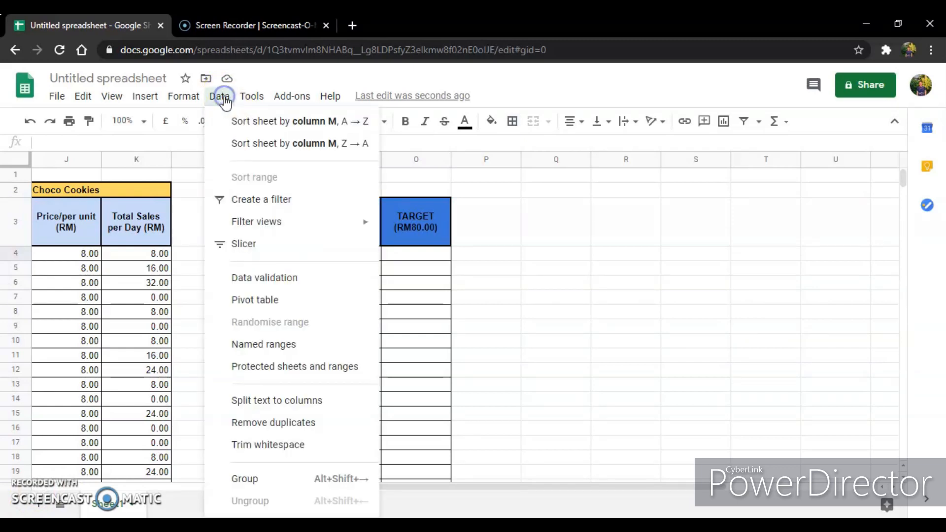
left_click(277, 280)
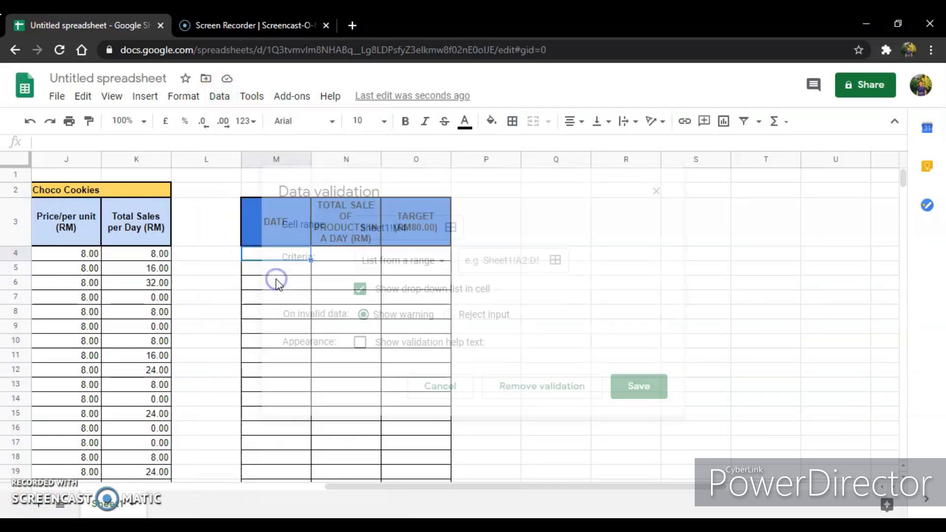
left_click(446, 226)
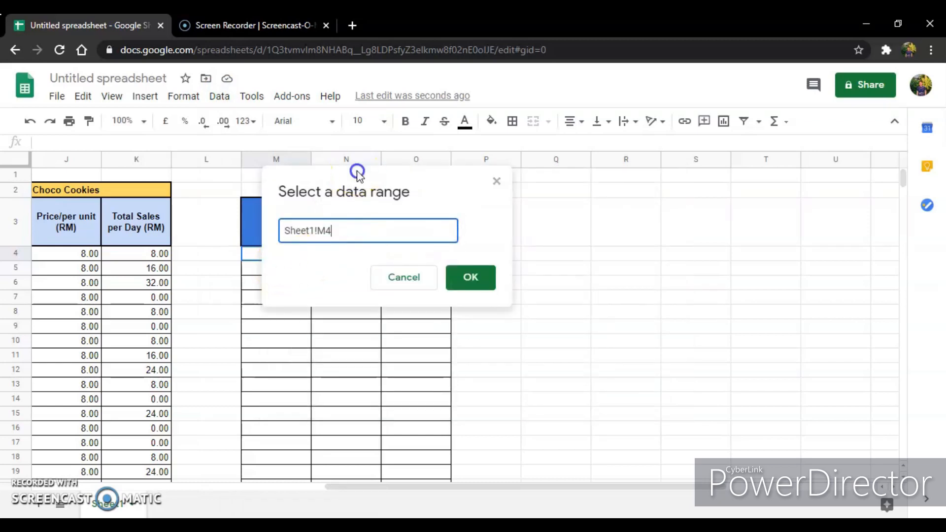
left_click_drag(249, 256, 272, 398)
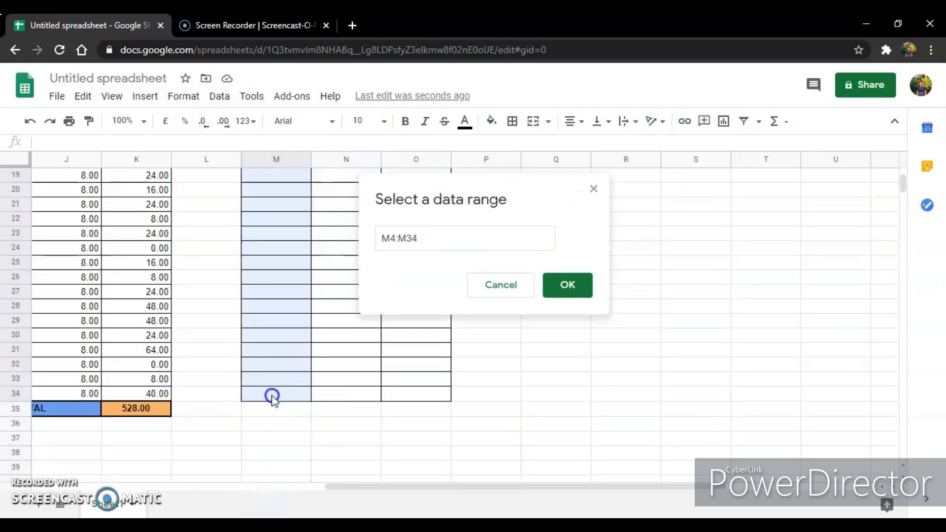
left_click(562, 289)
left_click(434, 266)
left_click(401, 350)
left_click(562, 365)
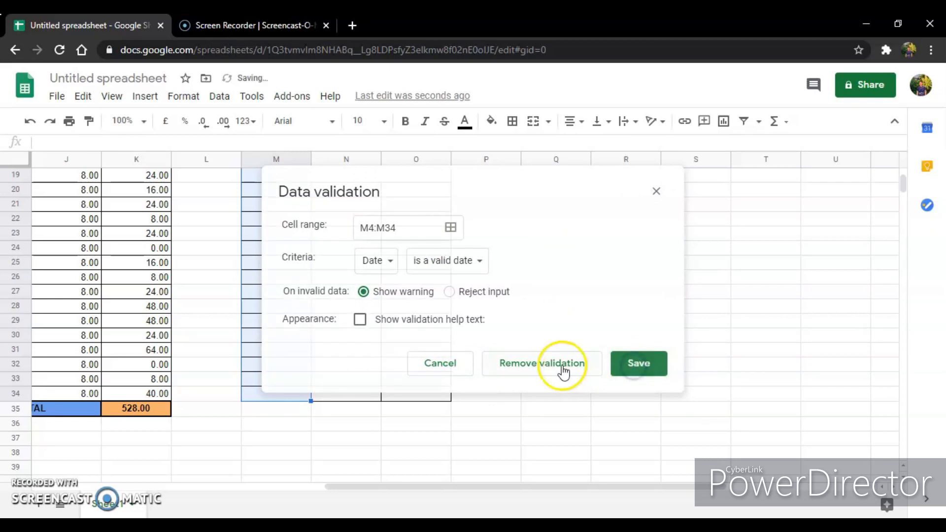
Enter the formula =E4+H4+K4 in N4 to add up the day's sales of all three products.
scroll(302, 312, "up", 5)
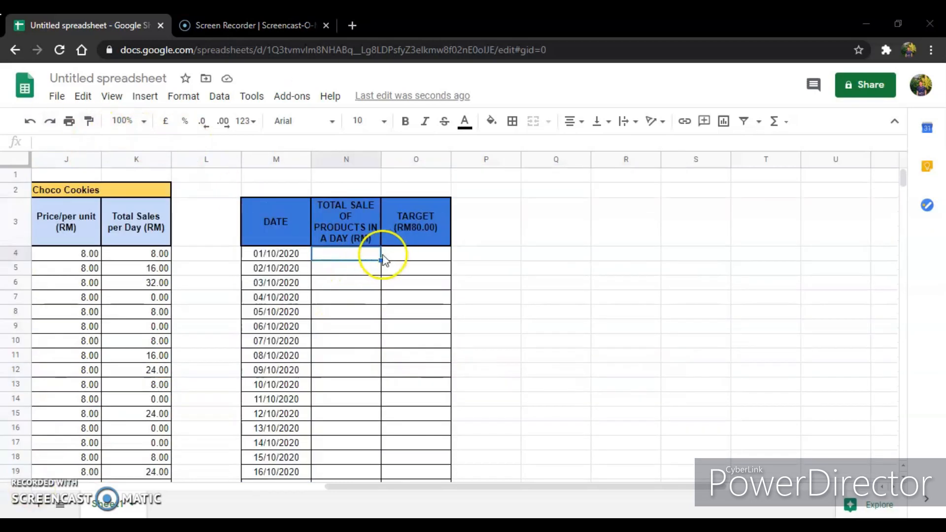
left_click(344, 260)
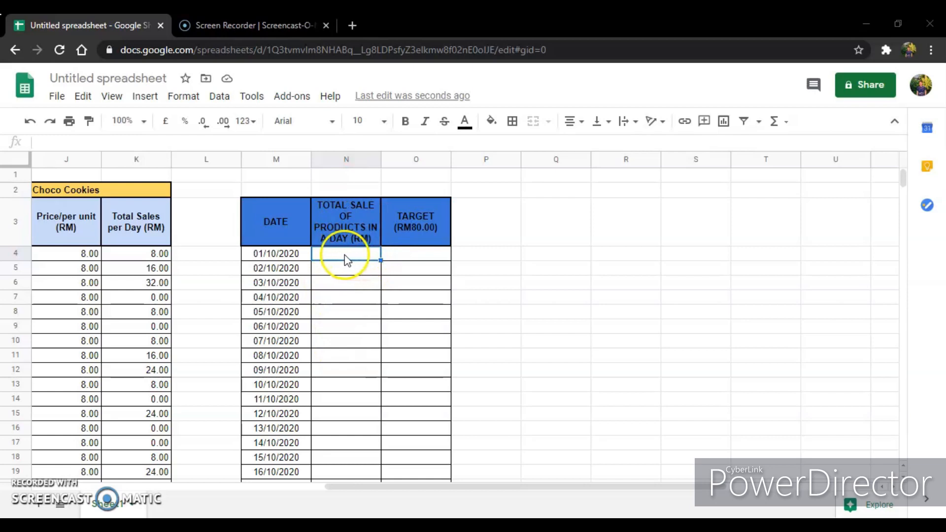
scroll(343, 260, "left", 10)
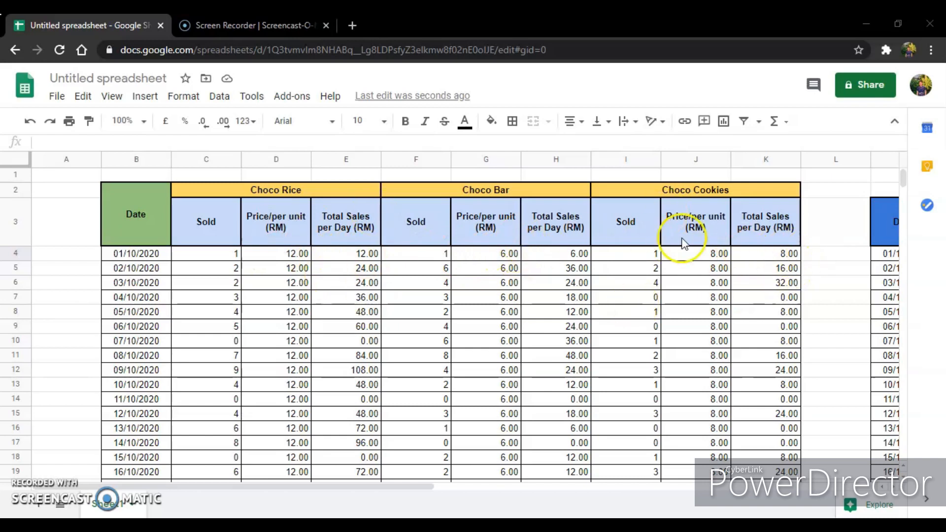
scroll(682, 243, "right", 5)
left_click(705, 255)
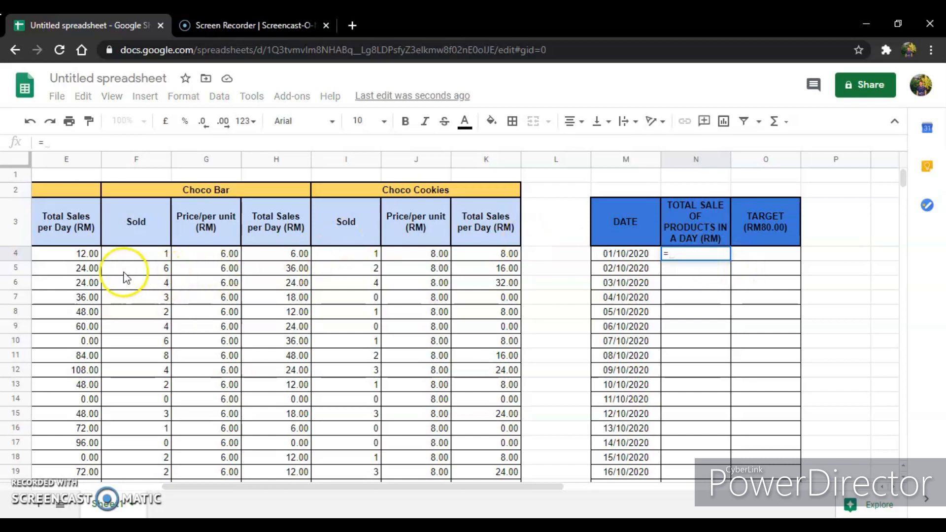
scroll(96, 261, "left", 1)
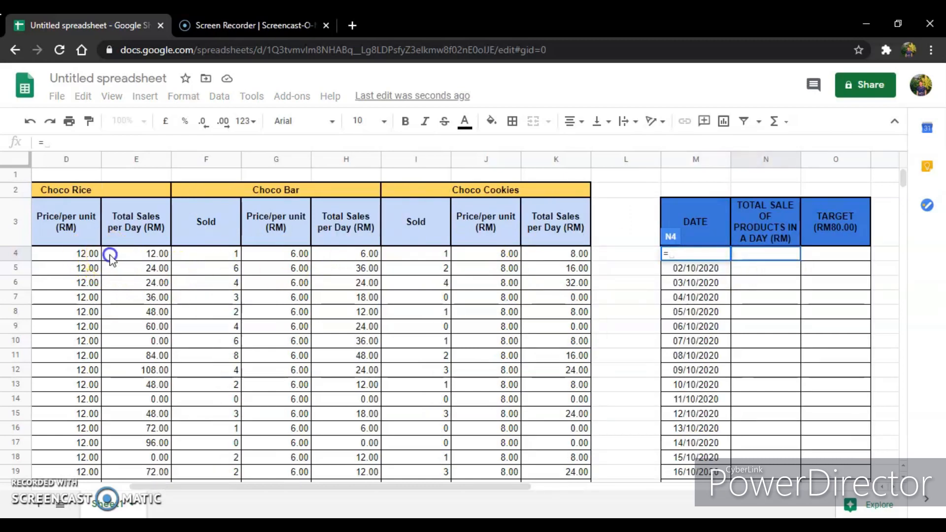
left_click(110, 255)
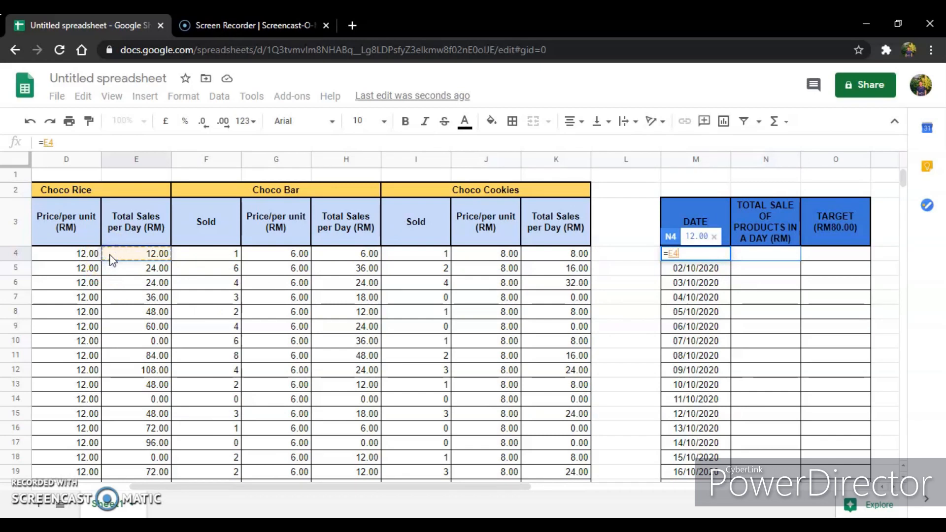
type("+")
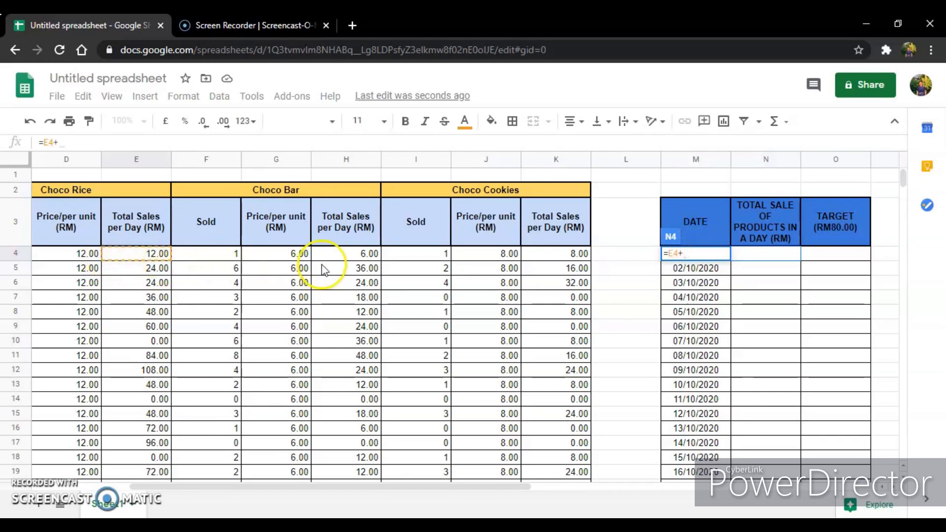
left_click(338, 253)
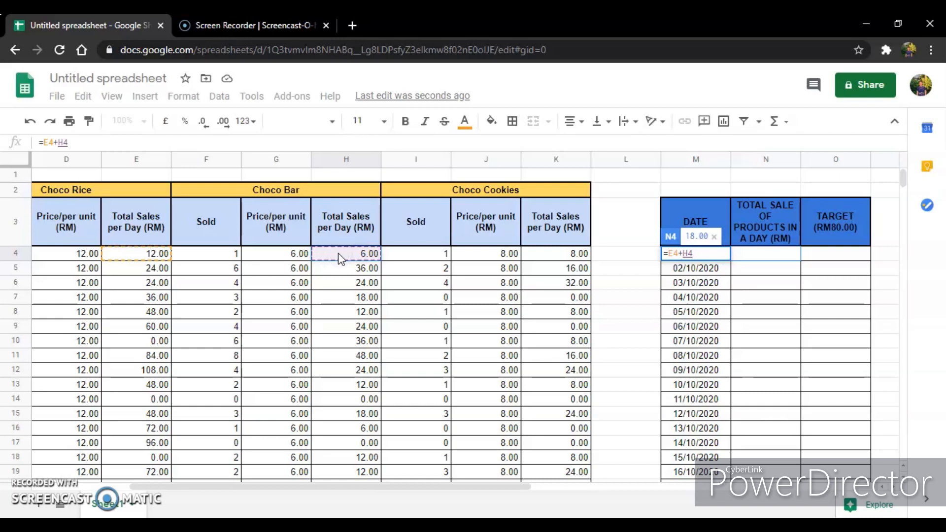
type("+")
left_click(534, 252)
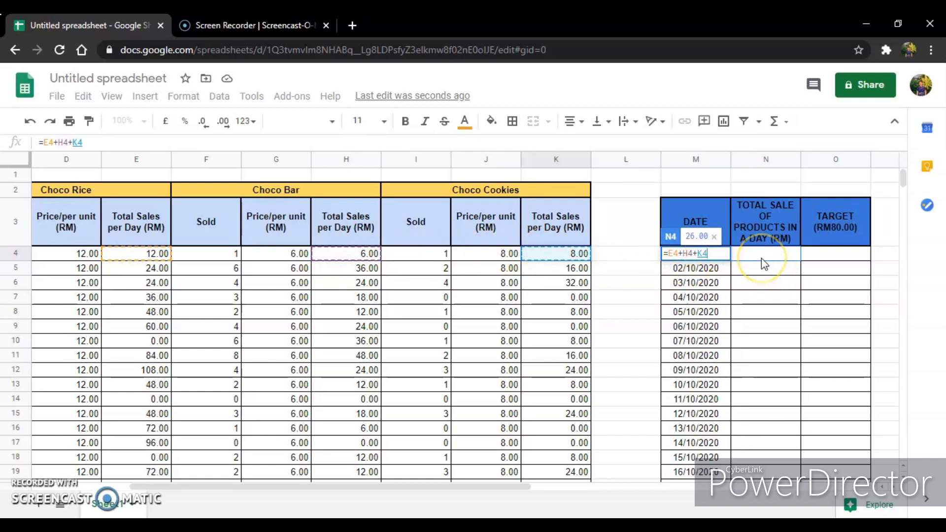
key("Return")
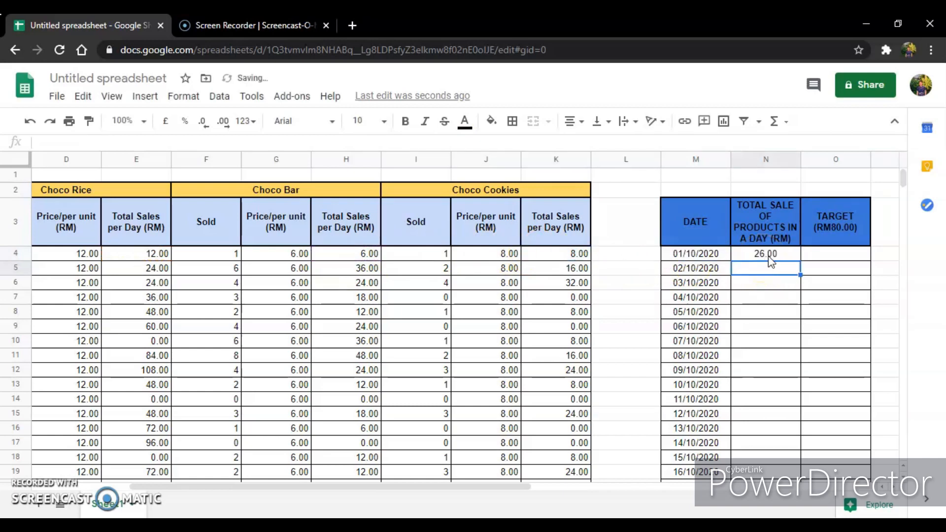
Fill the total daily sales formula from N4 down to N34.
scroll(766, 259, "right", 1)
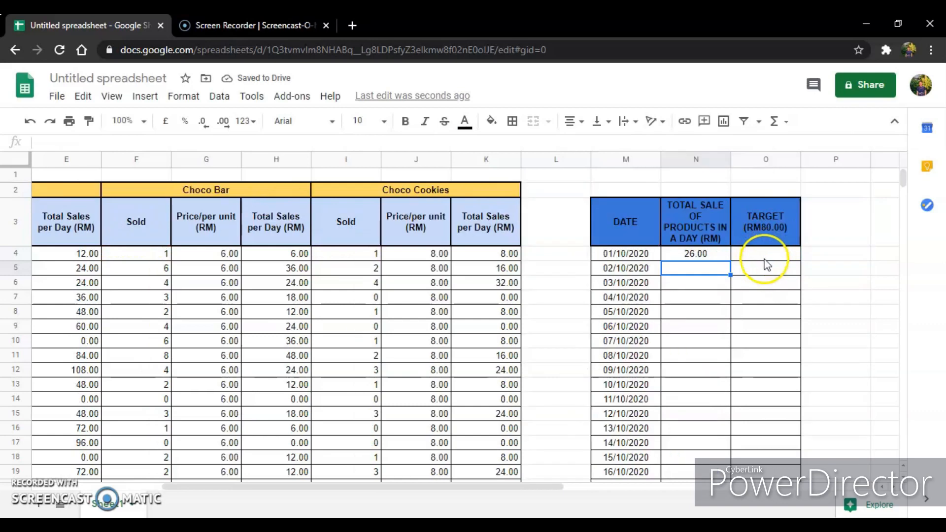
left_click(717, 251)
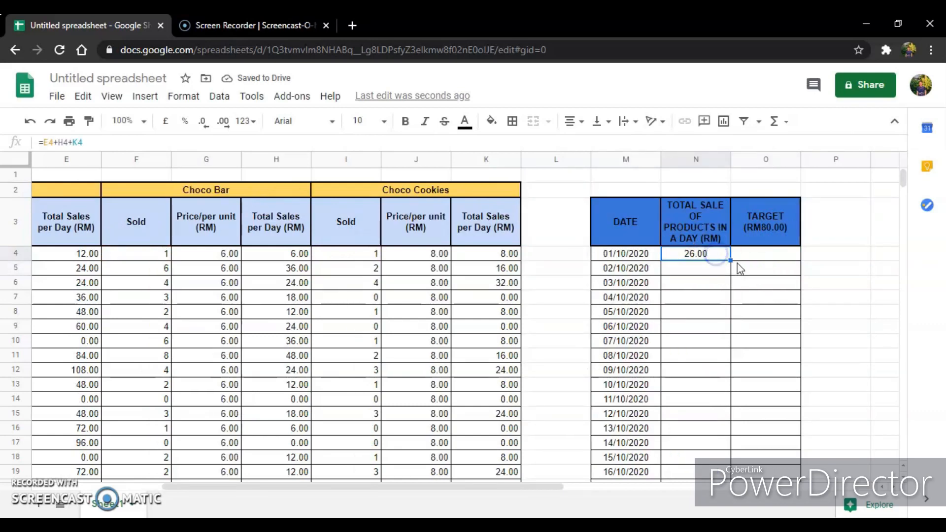
left_click_drag(732, 259, 725, 365)
scroll(725, 369, "down", 5)
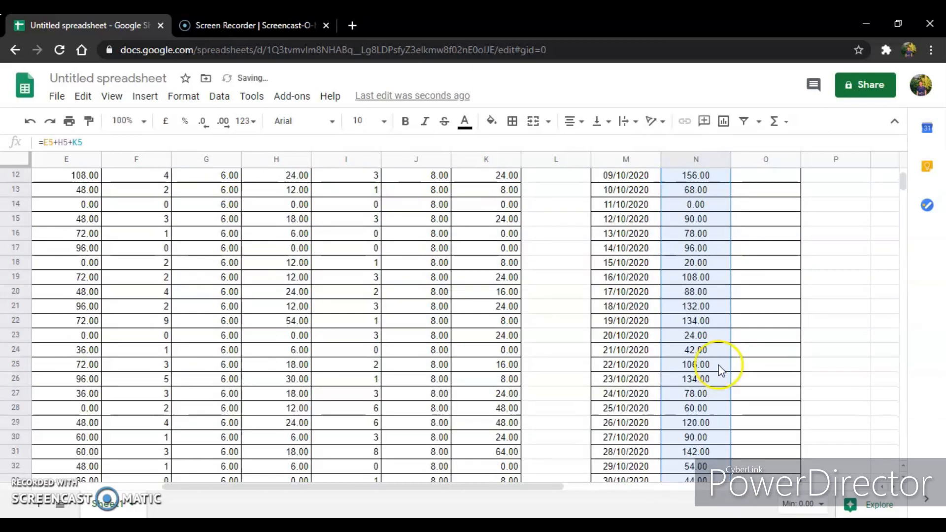
scroll(718, 368, "up", 3)
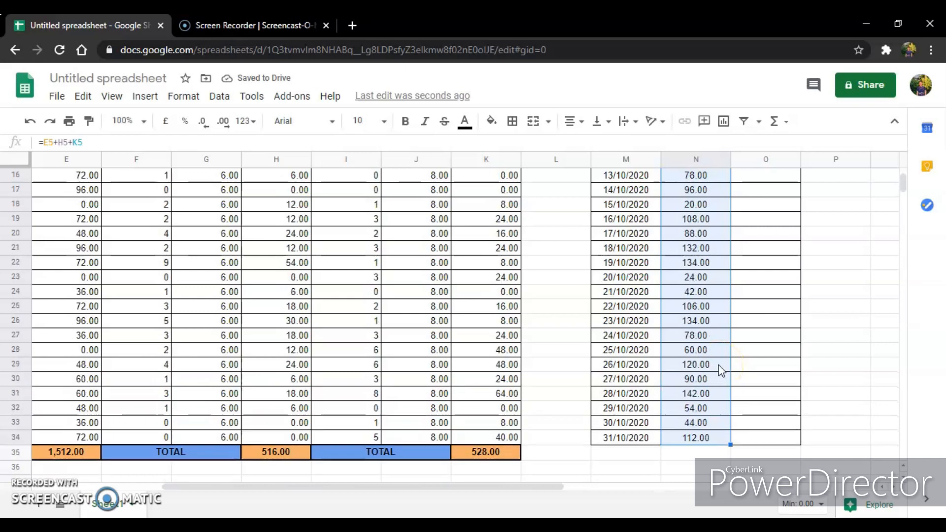
scroll(719, 368, "right", 1)
scroll(708, 368, "up", 3)
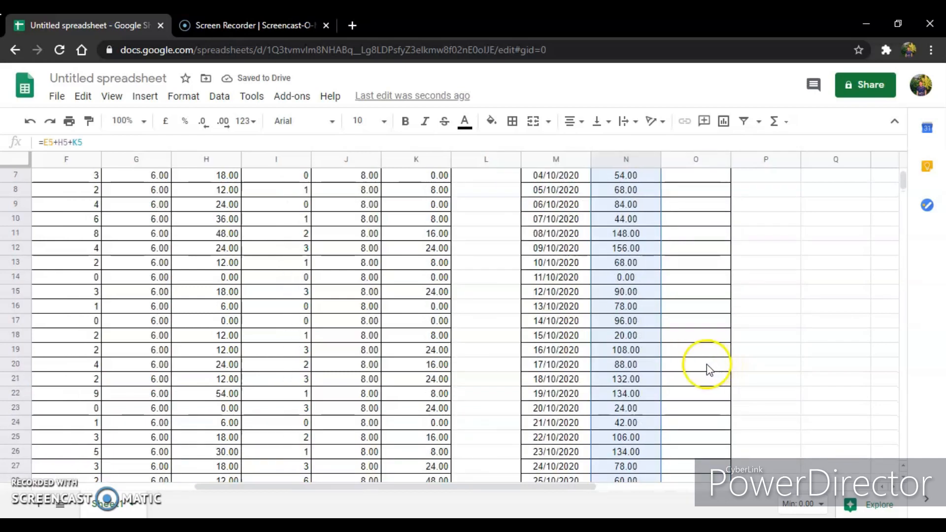
scroll(704, 370, "right", 1)
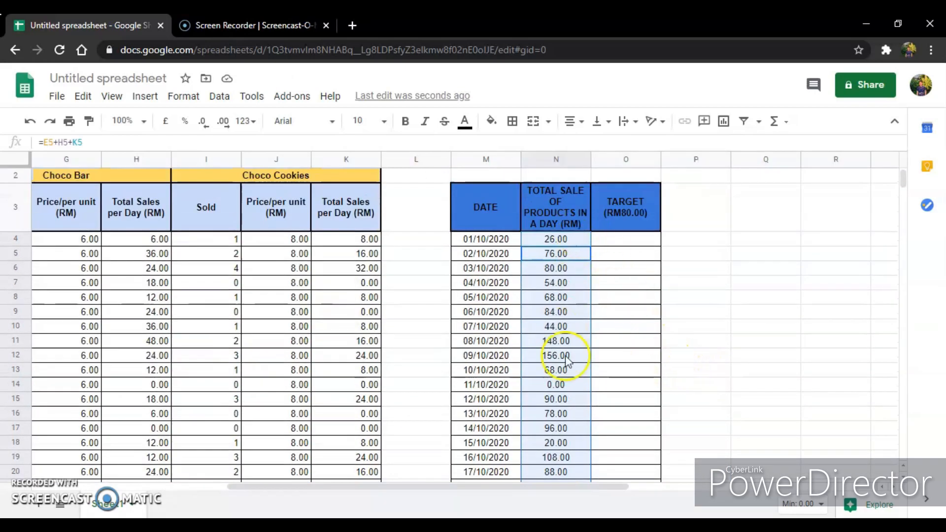
Enter the formula =IFS(N4>=80,"ACHIEVE",N4<80,"NOT ACHIEVE") in O4 of the TARGET column.
left_click(619, 241)
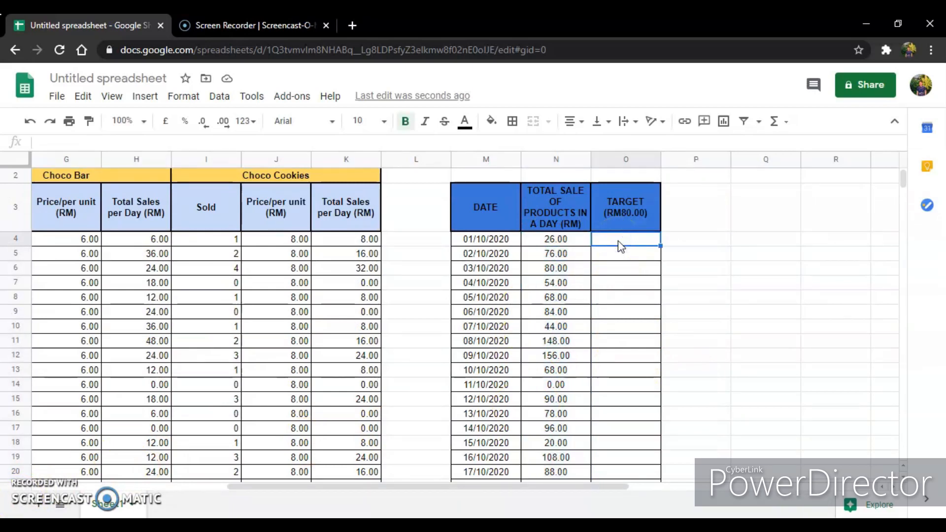
left_click(536, 149)
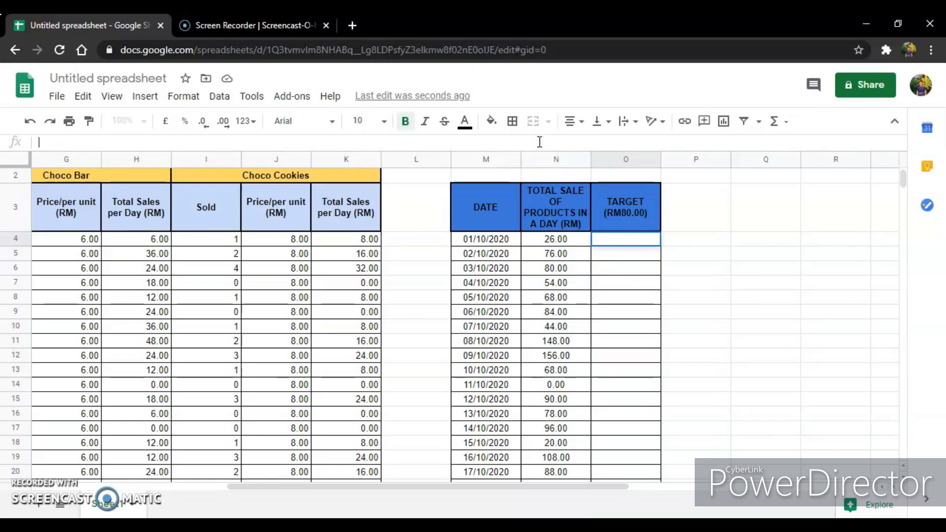
type("=")
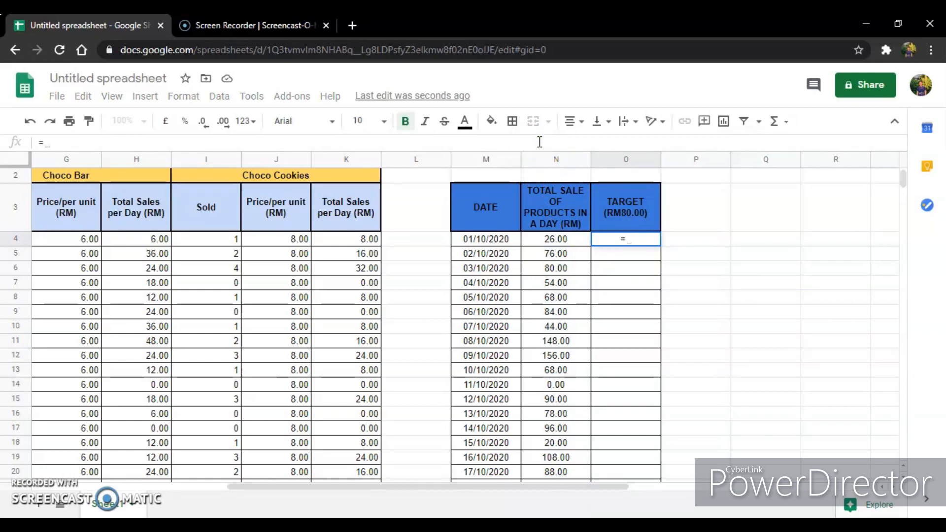
type("IFS")
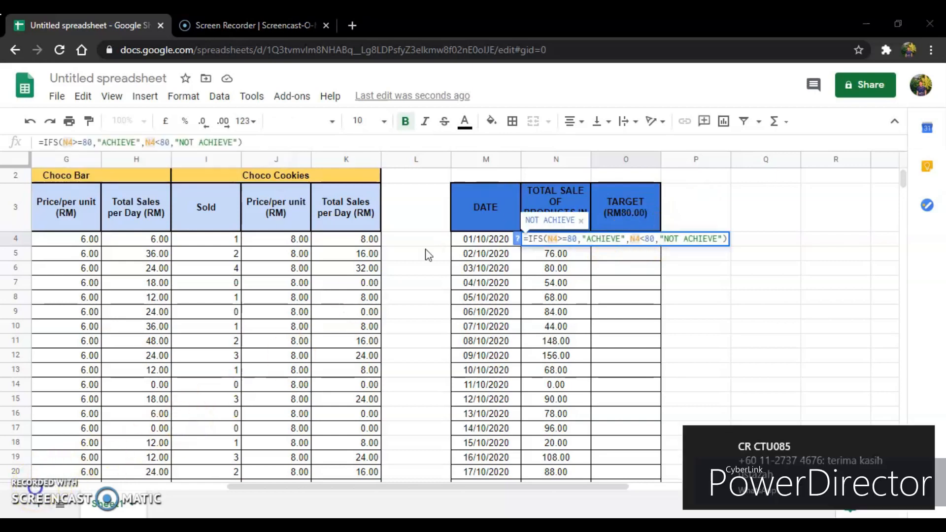
scroll(428, 255, "right", 2)
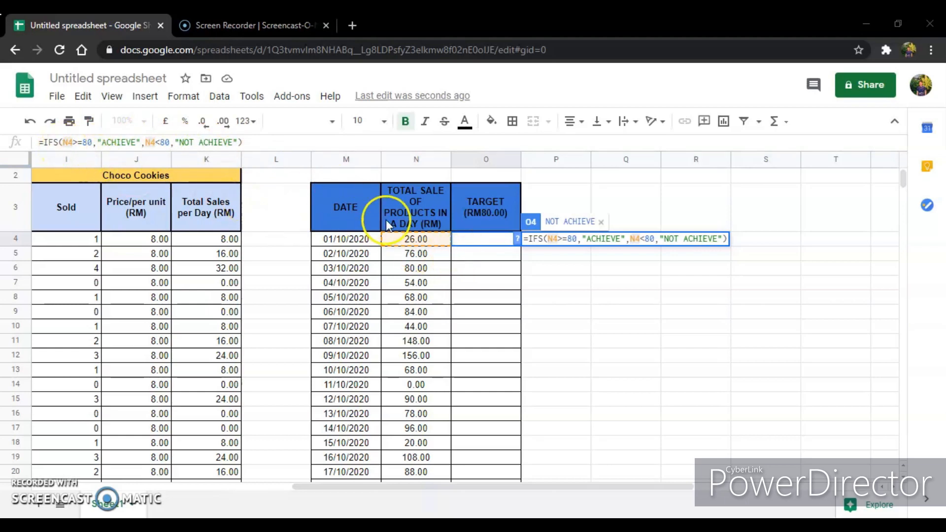
left_click(471, 242)
left_click(477, 261)
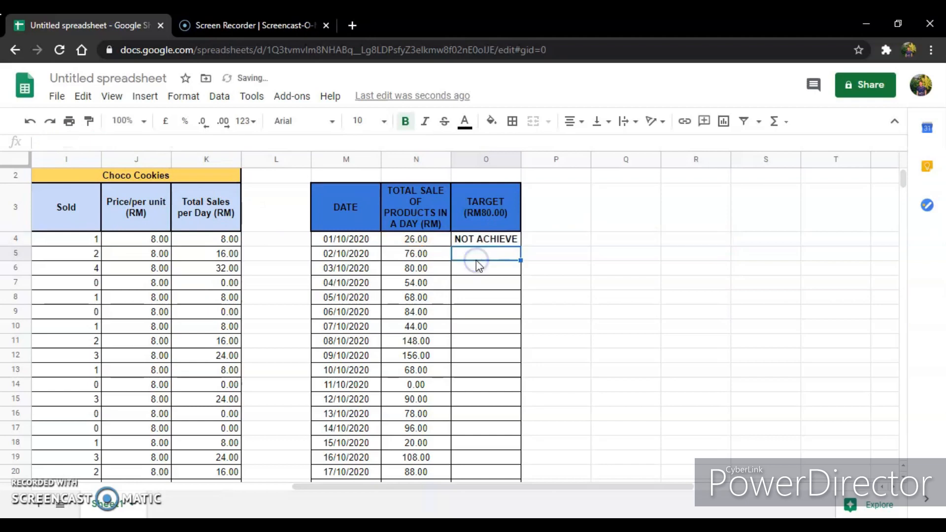
left_click(497, 242)
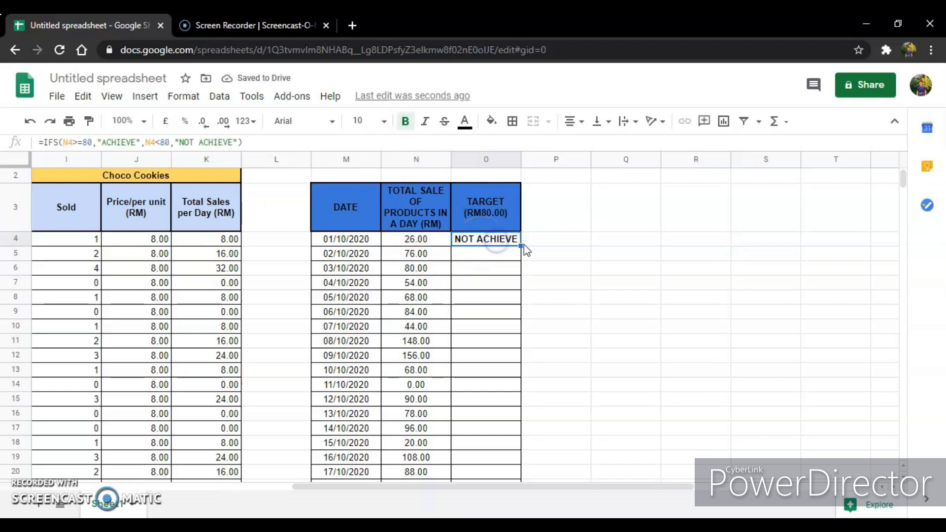
Fill the target formula from O4 down to O34 and widen column O slightly.
left_click_drag(521, 260, 527, 370)
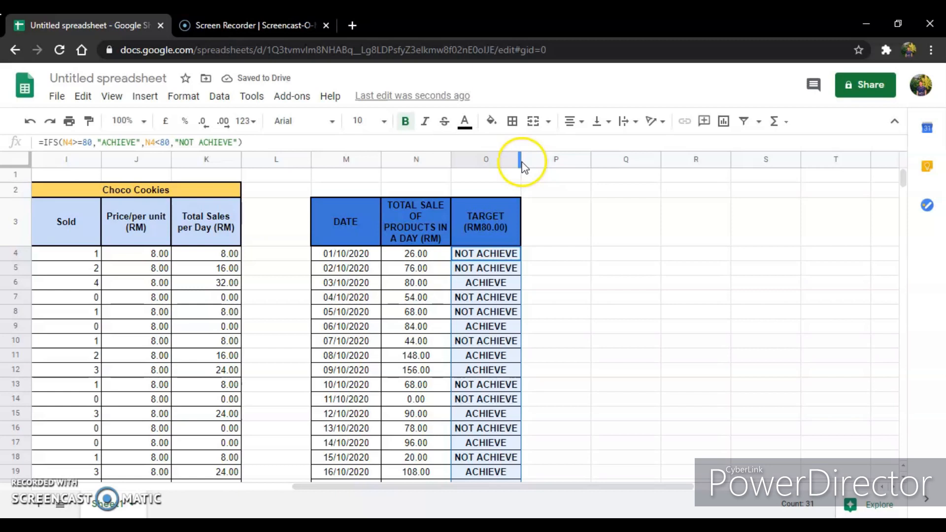
left_click_drag(521, 162, 538, 161)
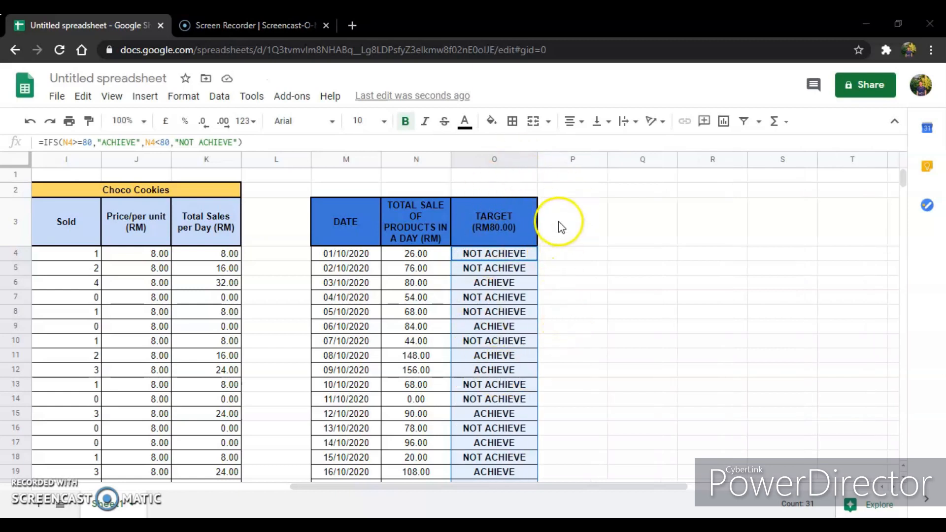
scroll(643, 240, "right", 2)
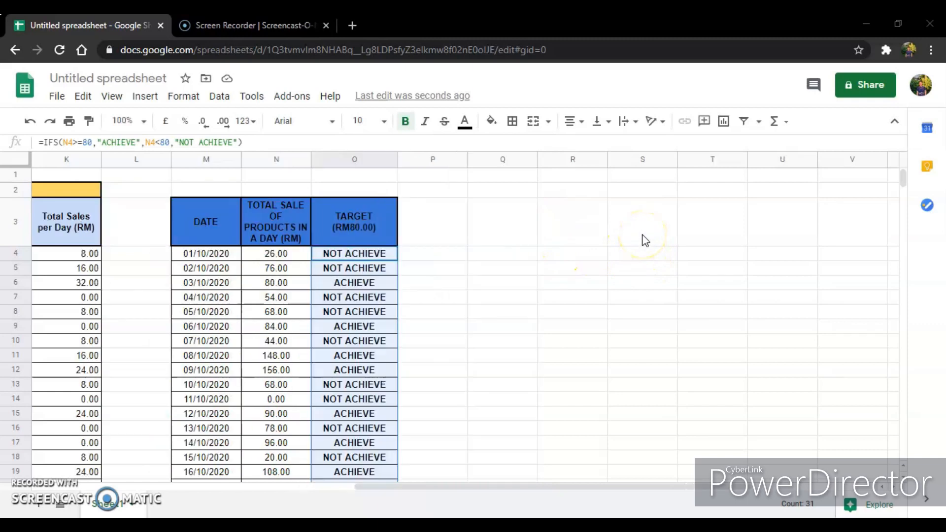
left_click(510, 229)
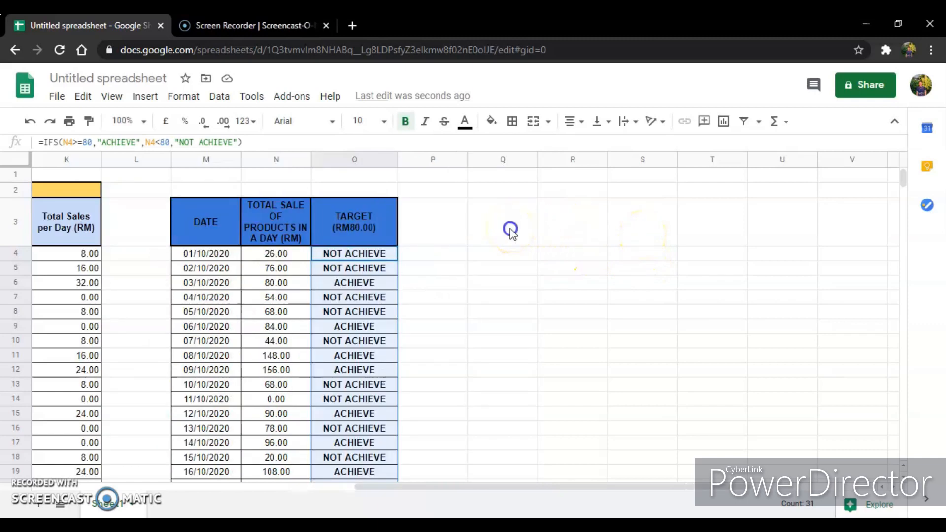
left_click_drag(631, 232, 704, 257)
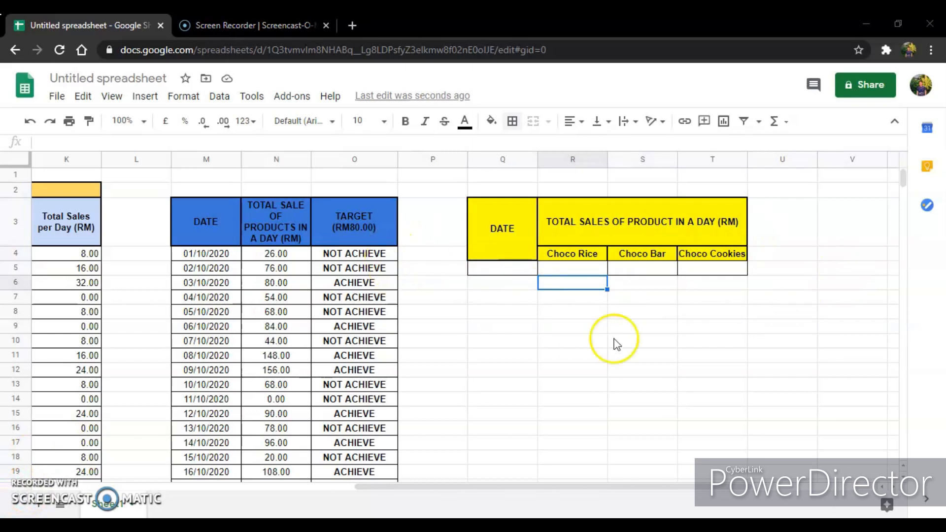
Apply data validation to Q5 with the criteria Date, is a valid date, showing a warning, and pick 1 October 2020 from its calendar.
left_click(521, 270)
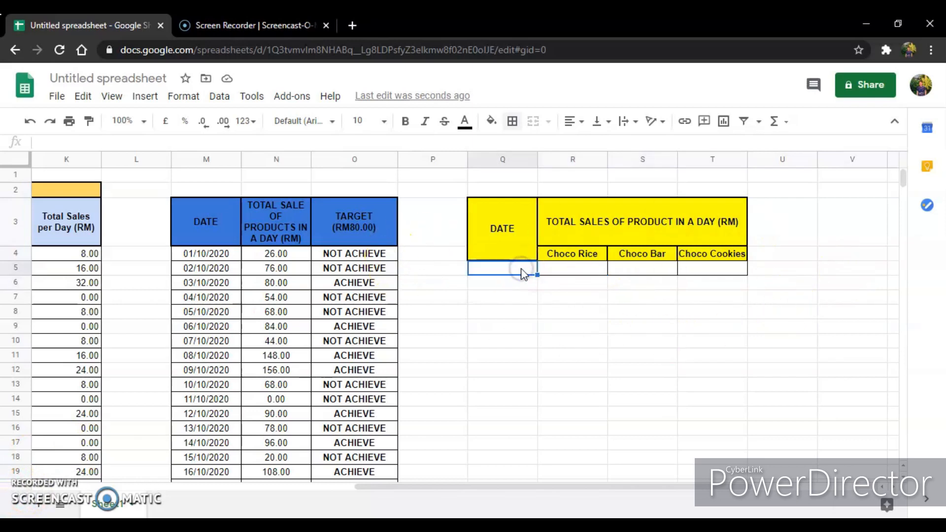
left_click(223, 102)
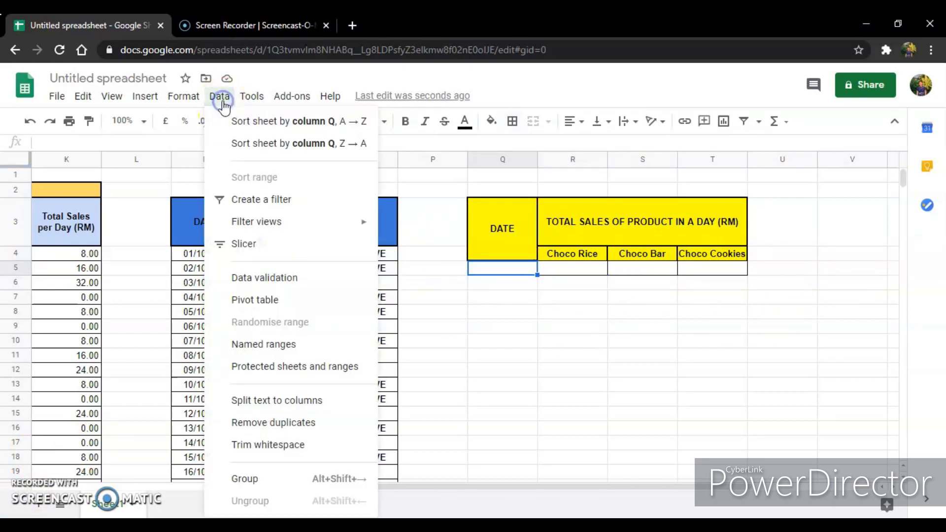
left_click(259, 276)
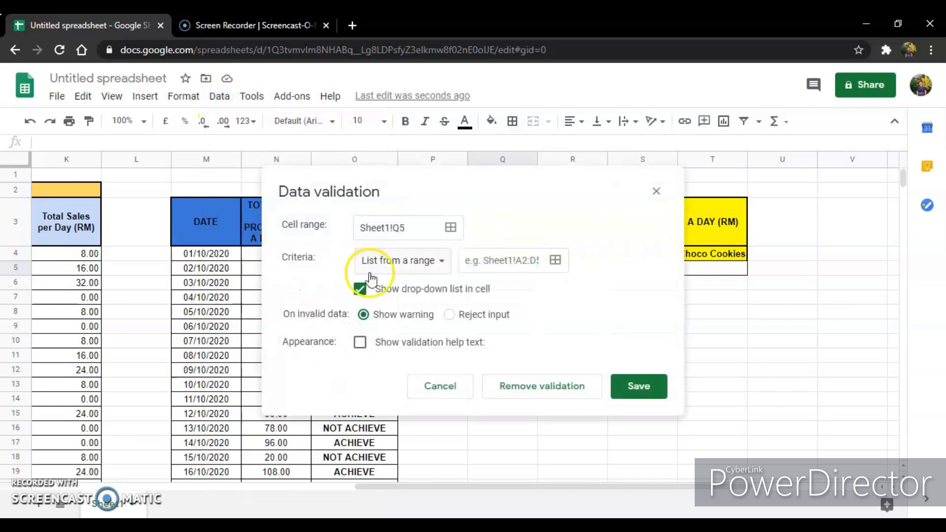
left_click(423, 262)
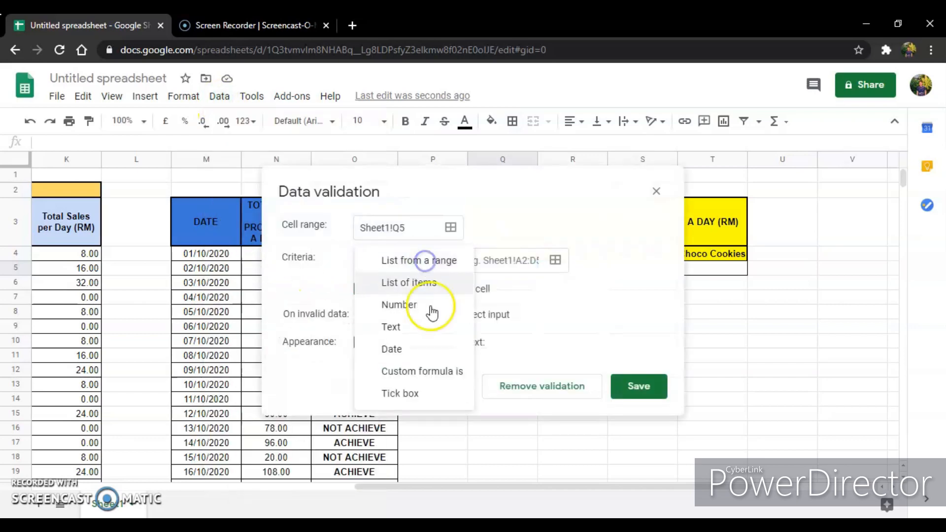
left_click(419, 351)
left_click(639, 365)
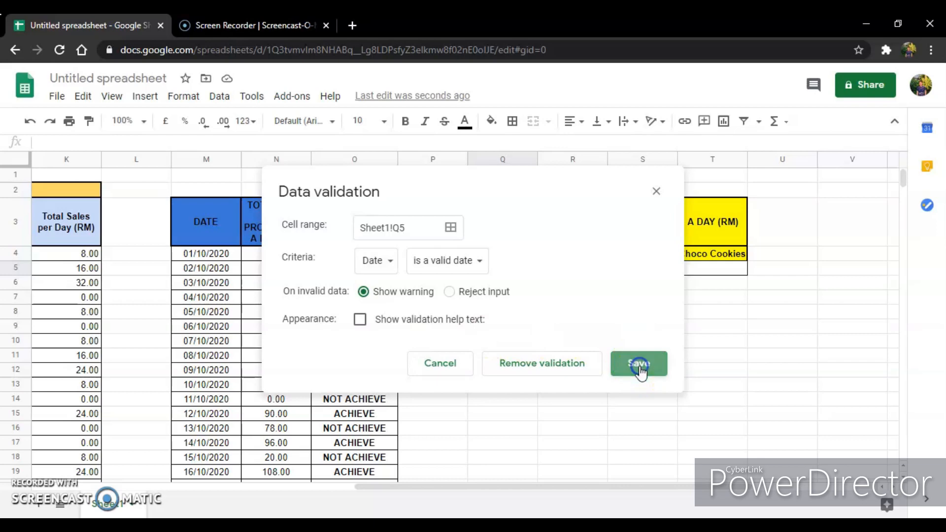
double_click(521, 271)
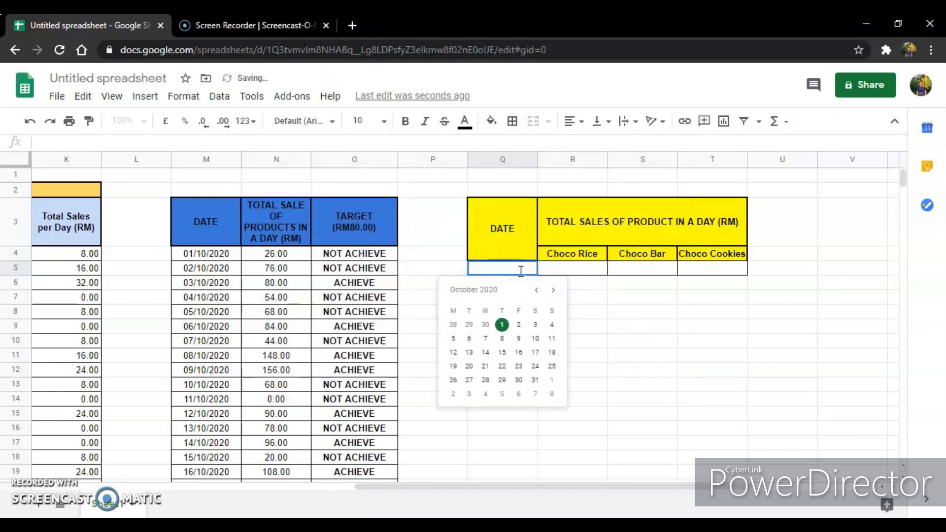
left_click(499, 326)
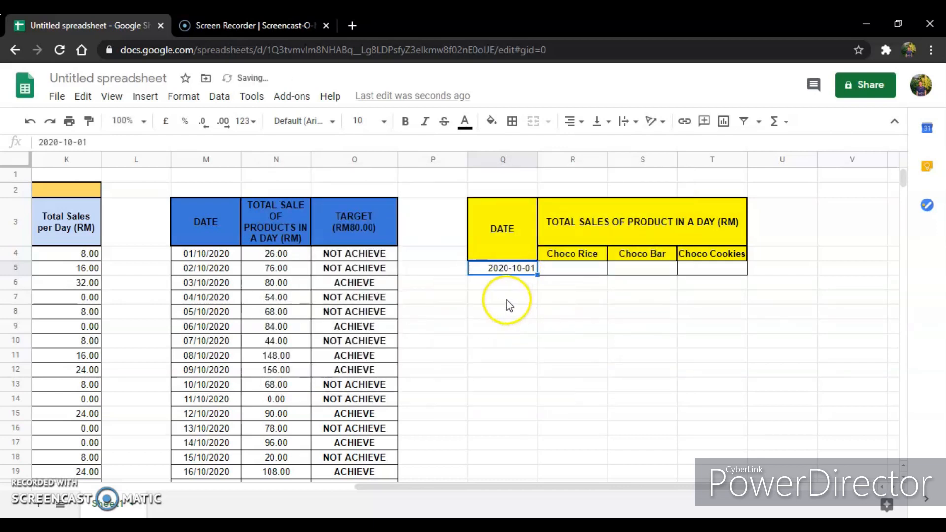
Enter the formula =VLOOKUP(Q5,B4:E34,4) in R5 to look up the Choco Rice total sales for the chosen date.
left_click(552, 272)
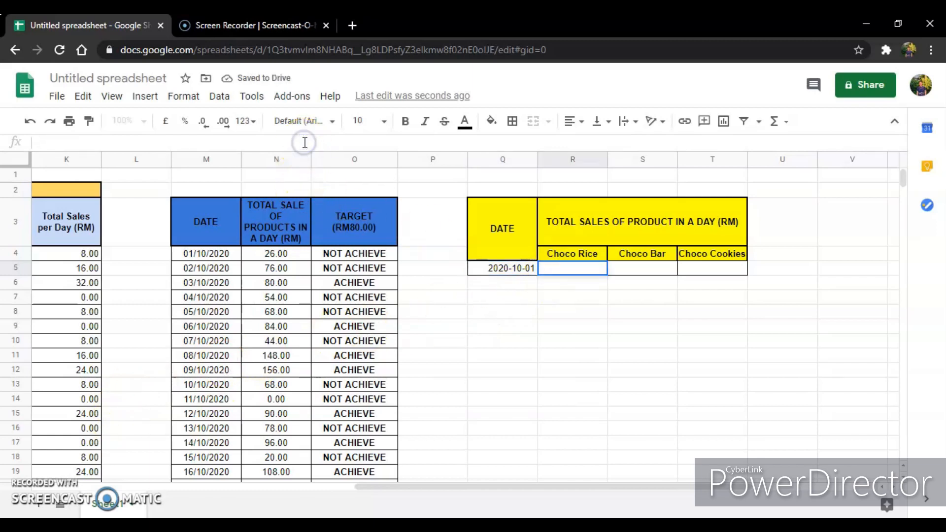
type("=VLOOKUP")
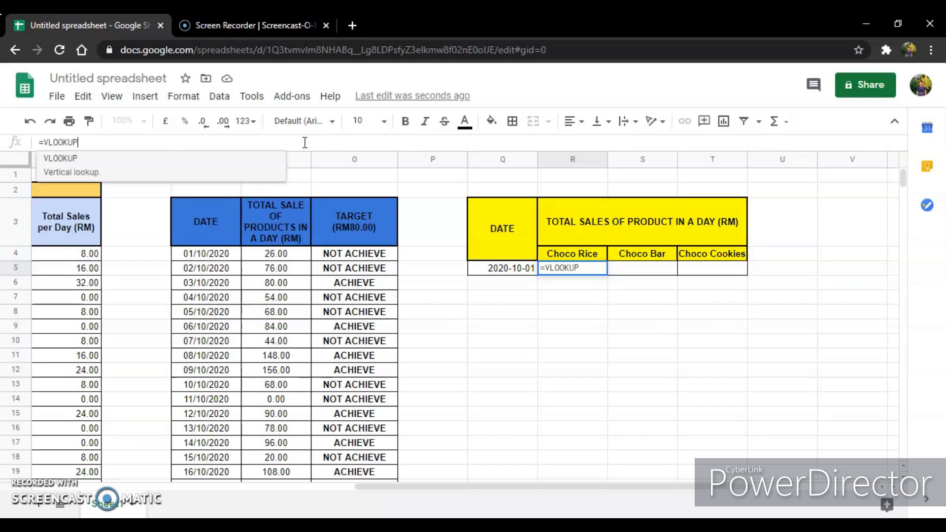
scroll(338, 219, "left", 3)
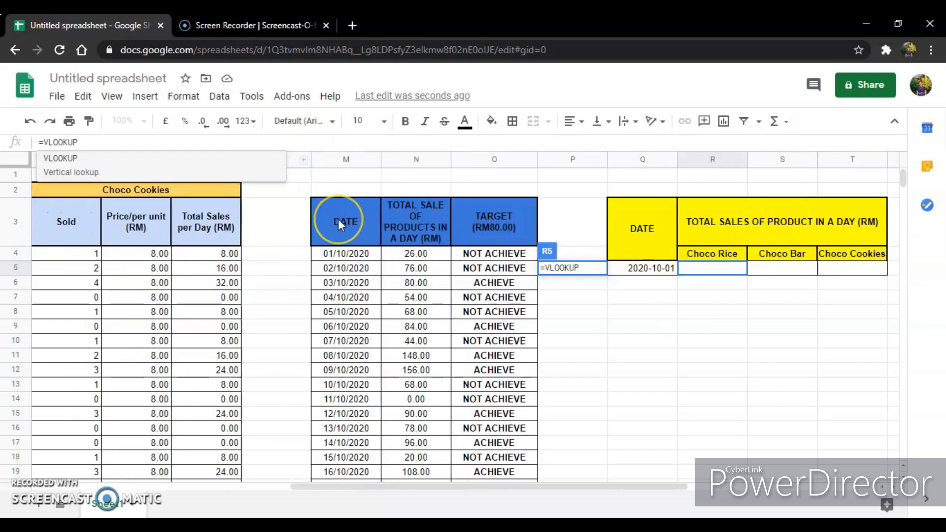
scroll(339, 222, "right", 3)
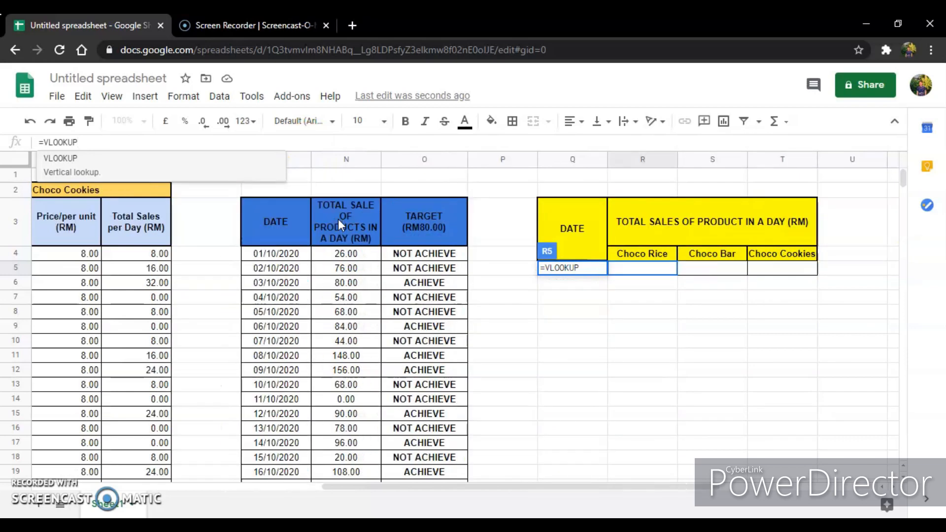
scroll(338, 218, "right", 1)
scroll(342, 220, "left", 10)
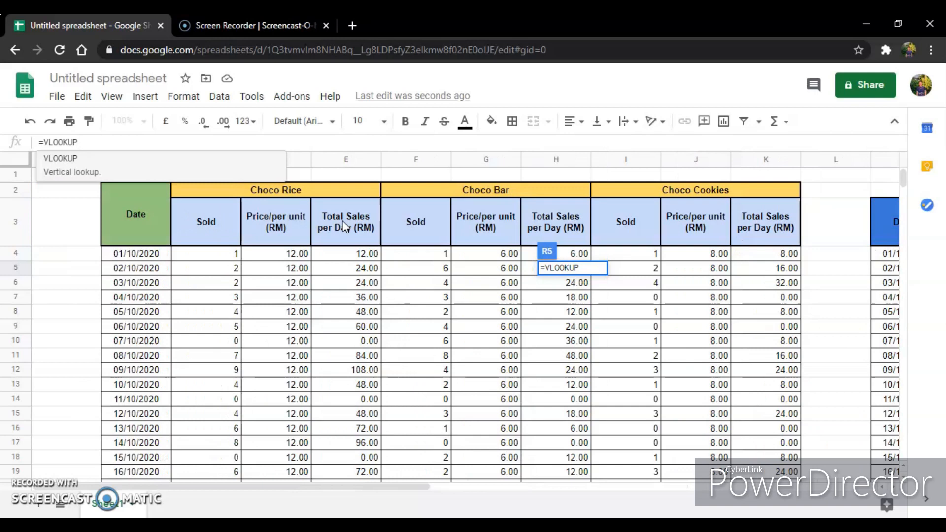
left_click(120, 140)
type("(")
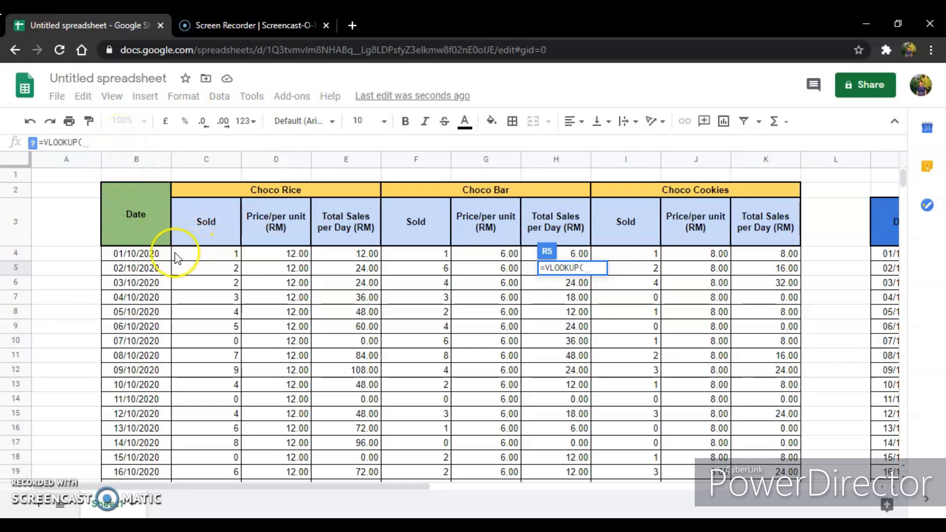
scroll(454, 275, "right", 5)
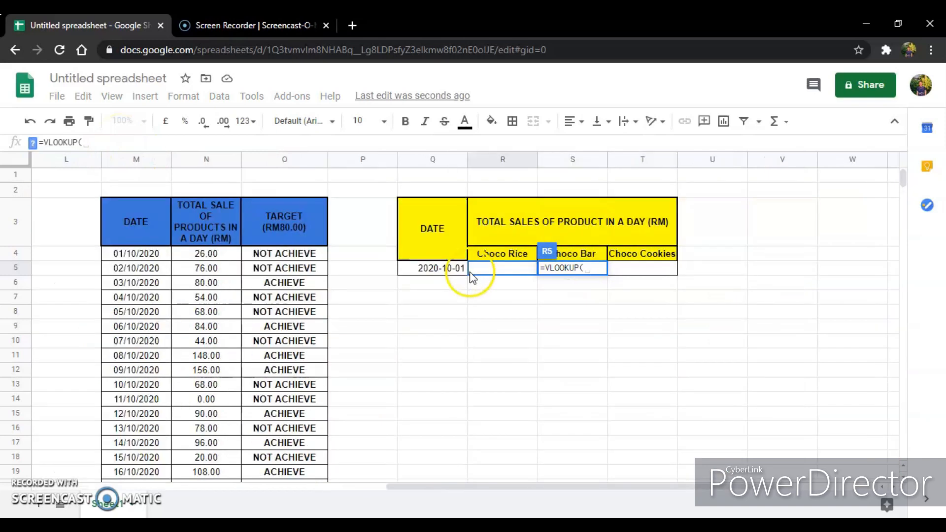
left_click(245, 272)
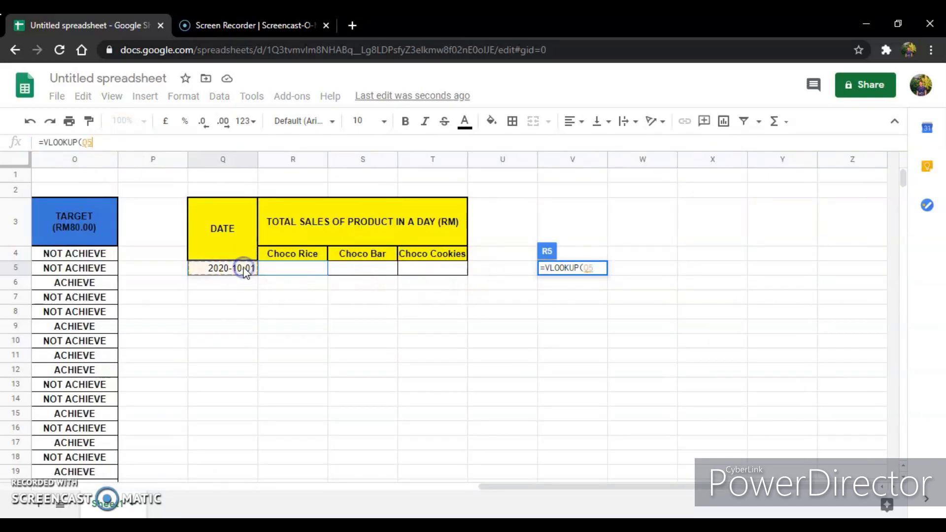
type(",")
scroll(242, 272, "left", 8)
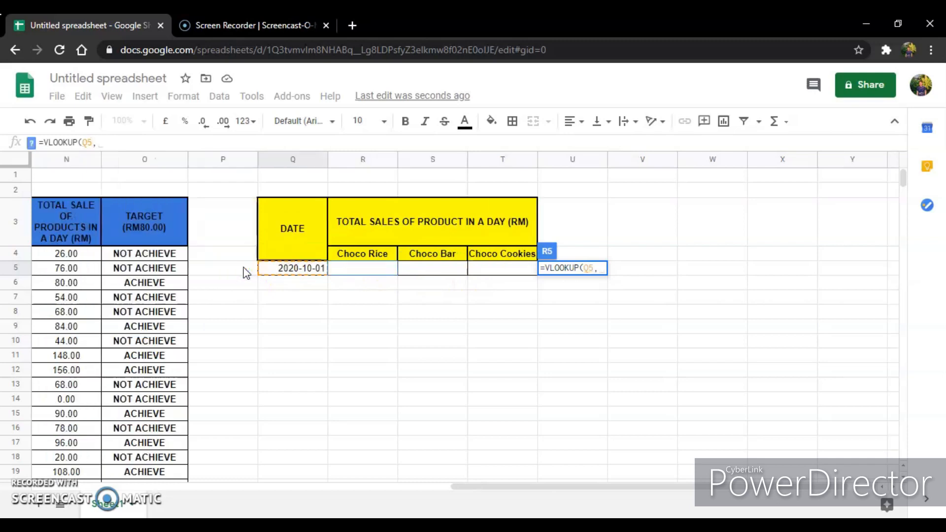
scroll(232, 271, "left", 6)
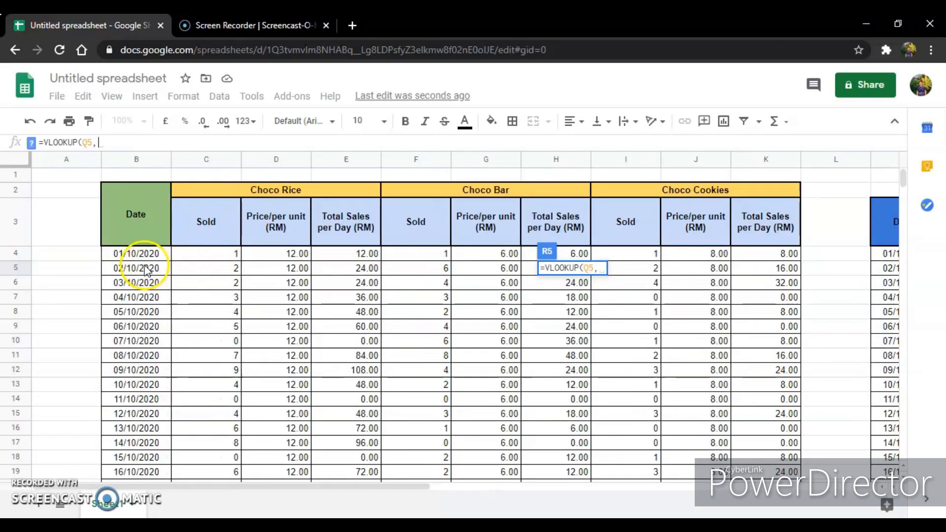
left_click_drag(140, 253, 344, 315)
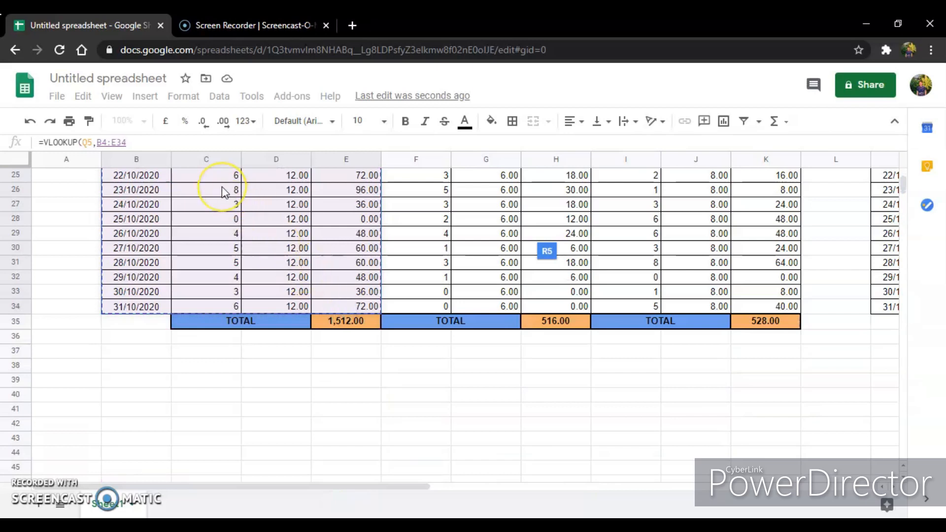
type(",")
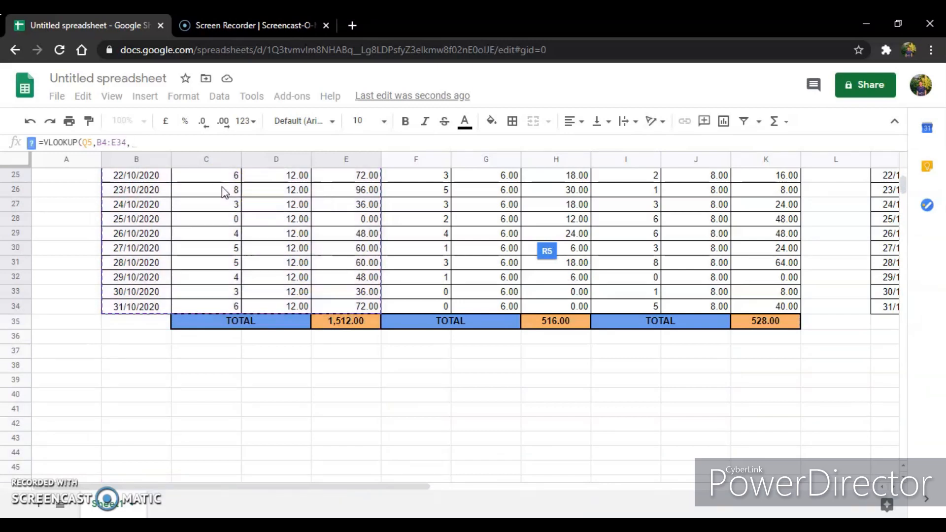
scroll(300, 264, "up", 8)
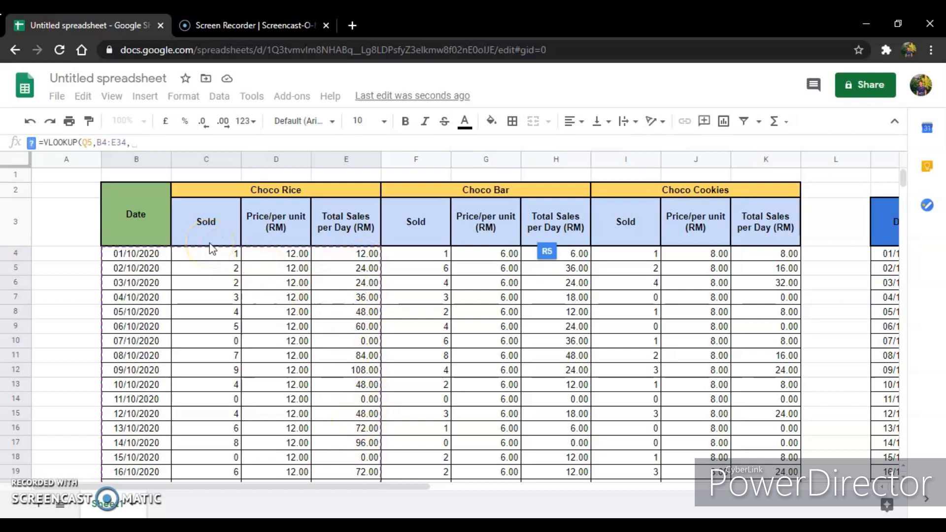
type("4")
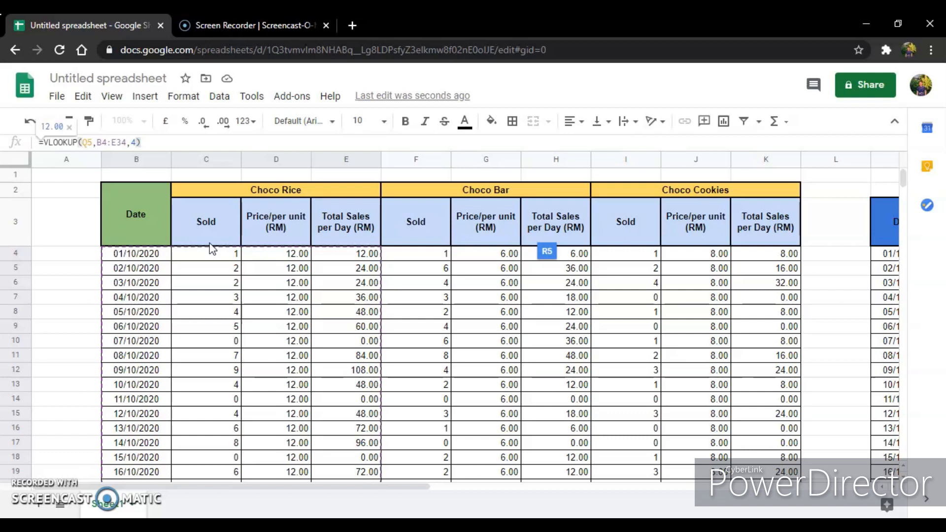
key("Return")
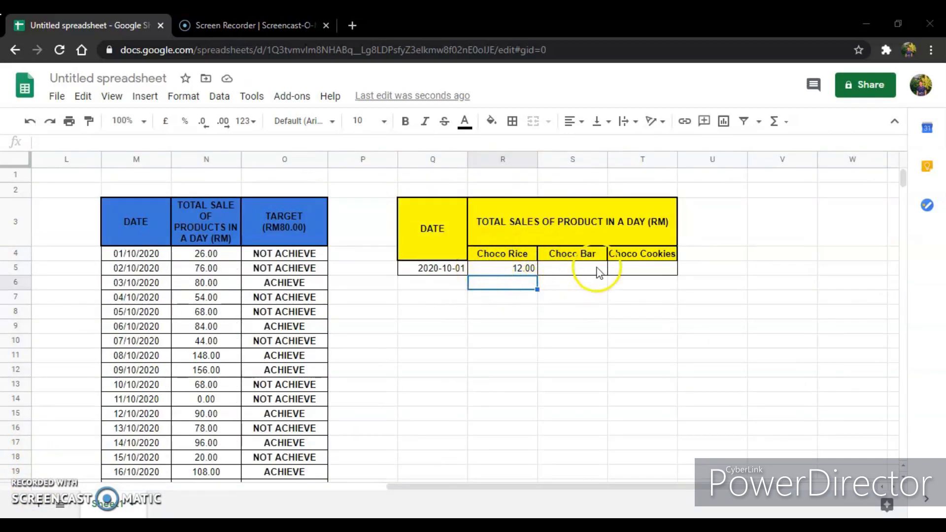
left_click(511, 271)
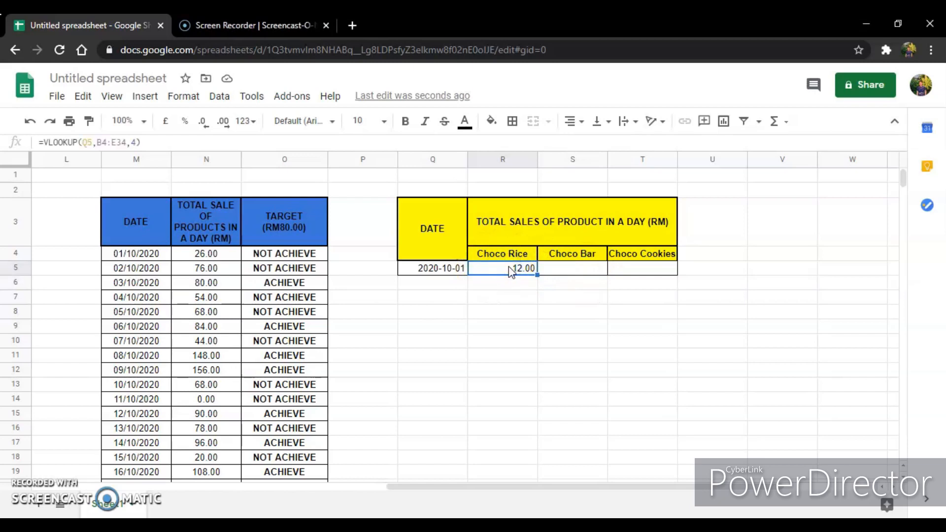
Examine the lookup range and column index of the Choco Bar VLOOKUP formula in S5 against the main sales table.
left_click(579, 269)
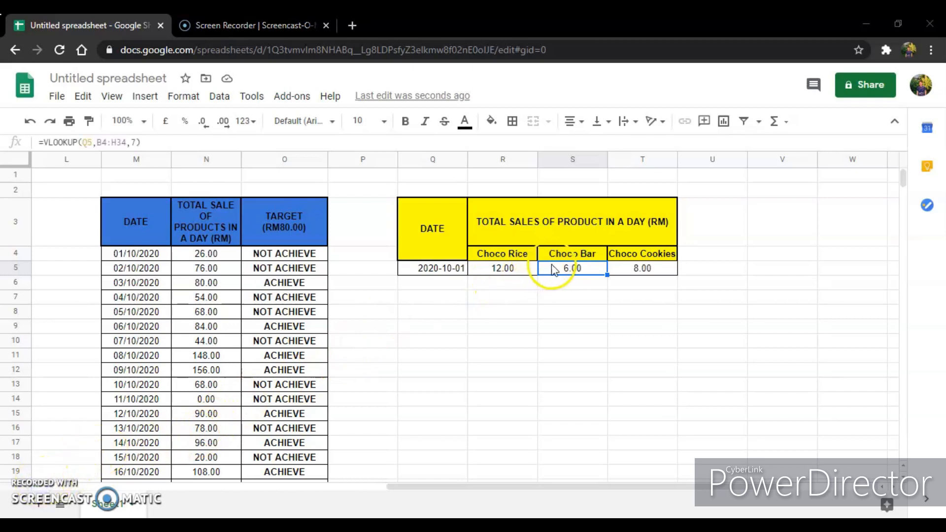
left_click(85, 145)
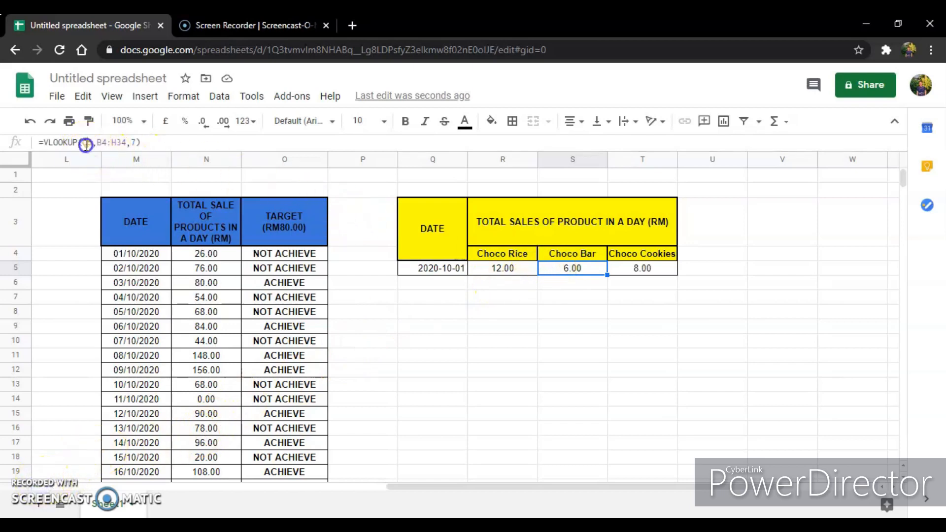
double_click(116, 144)
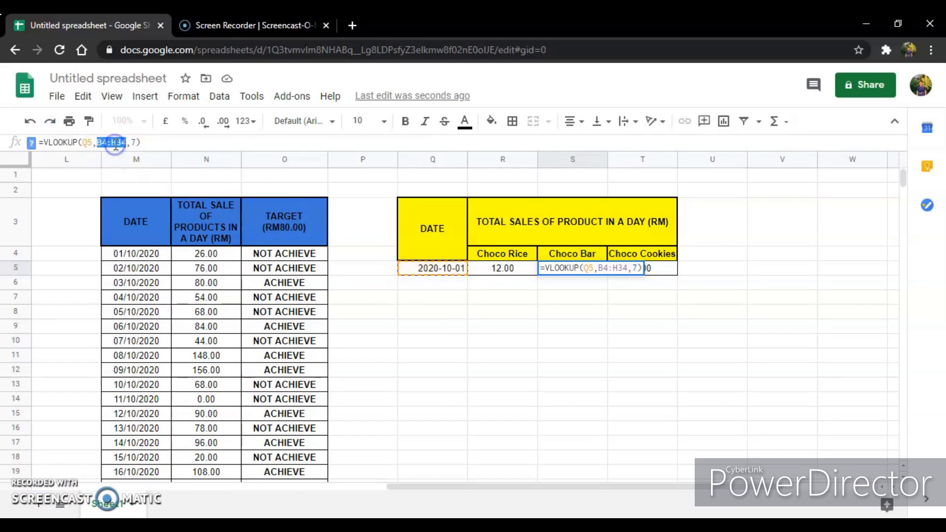
scroll(128, 256, "left", 10)
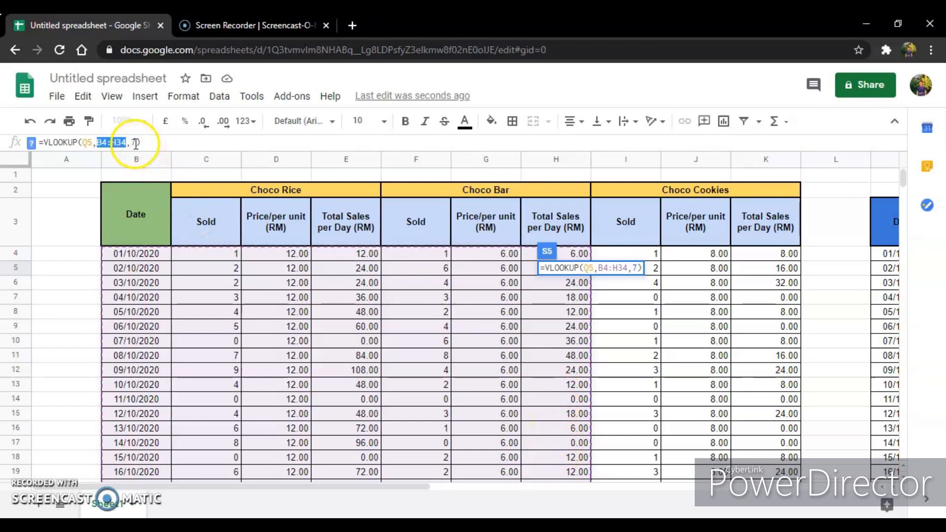
left_click(133, 143)
left_click(133, 143)
left_click(133, 143)
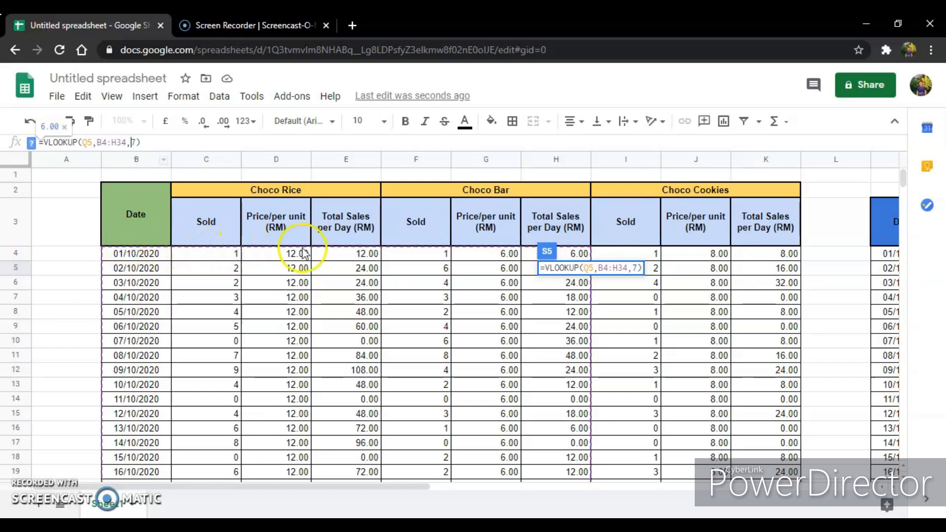
scroll(557, 317, "right", 5)
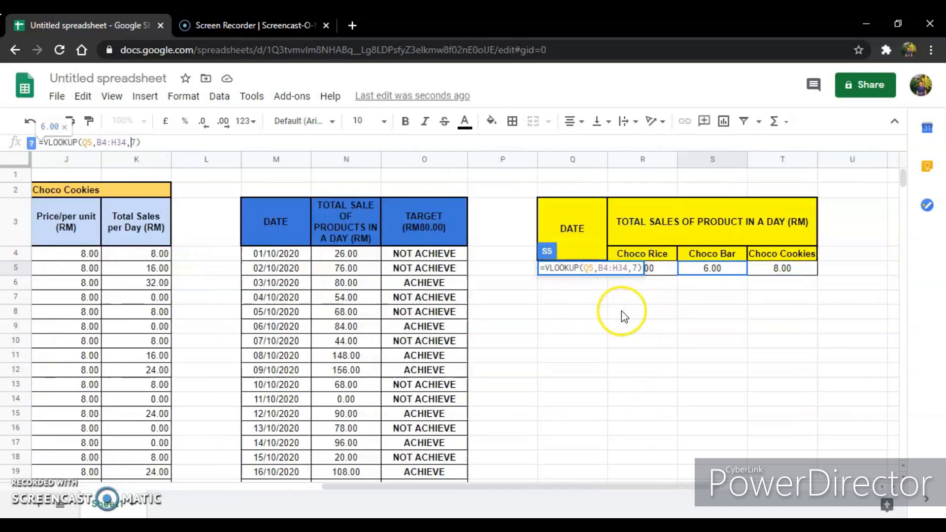
key("Return")
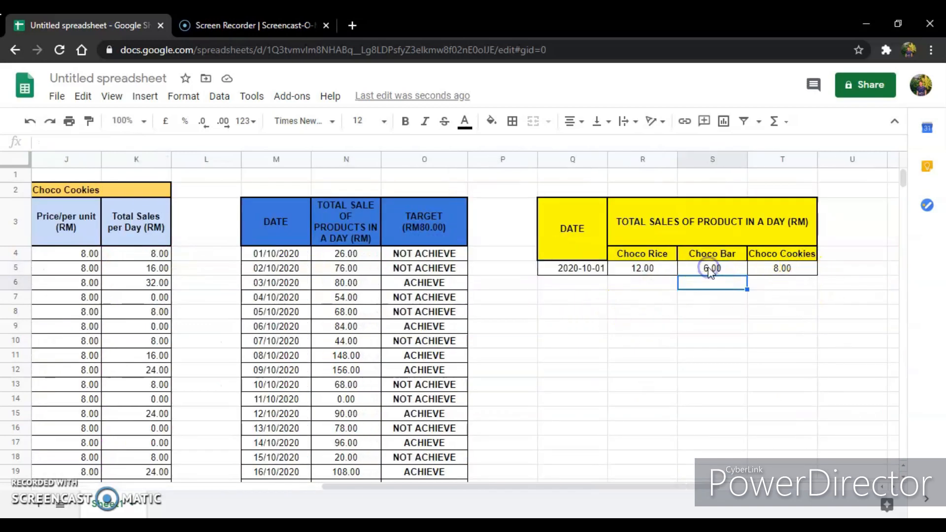
Examine the lookup cell, range and column index of the Choco Cookies VLOOKUP formula in T5 against the main sales table.
left_click(710, 269)
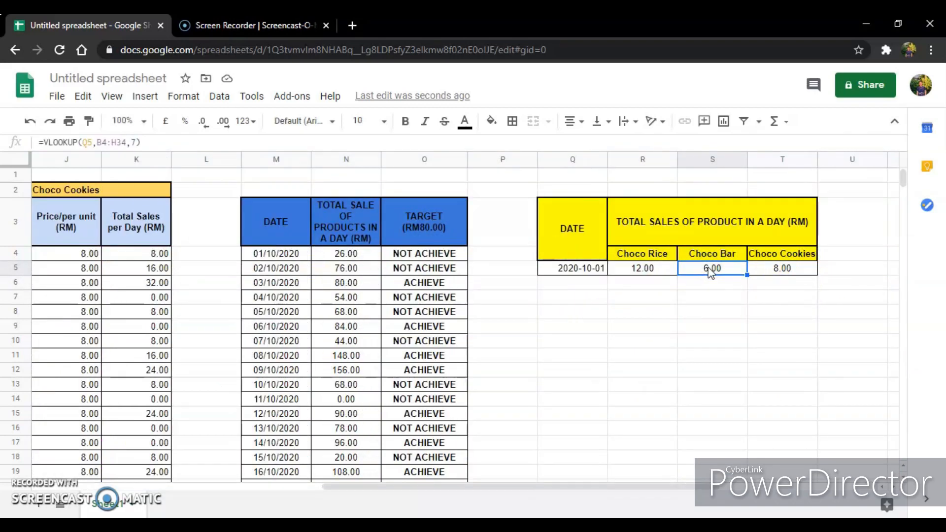
left_click(785, 274)
scroll(296, 242, "left", 5)
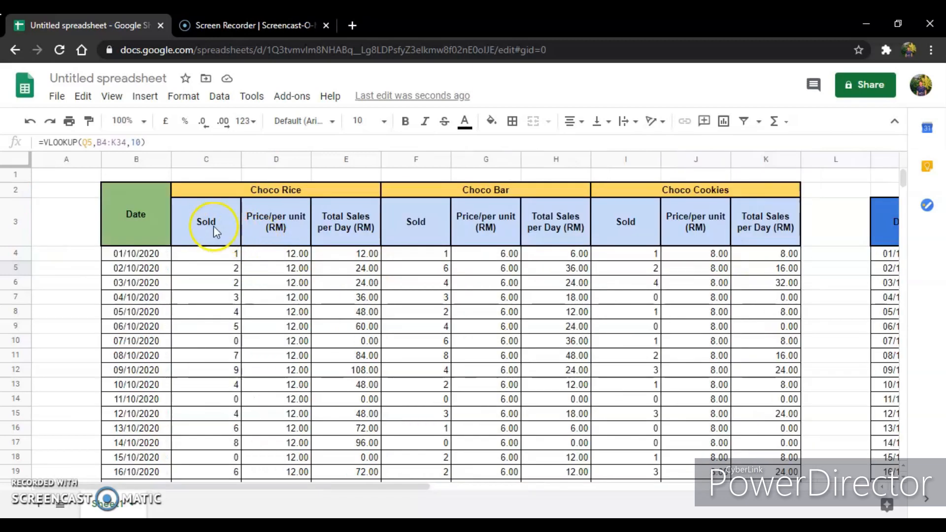
double_click(87, 143)
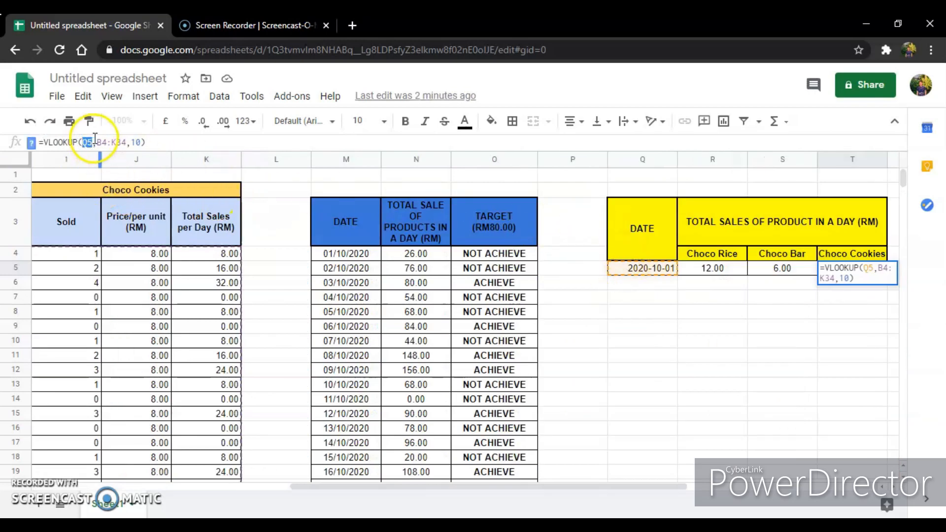
left_click_drag(97, 142, 126, 143)
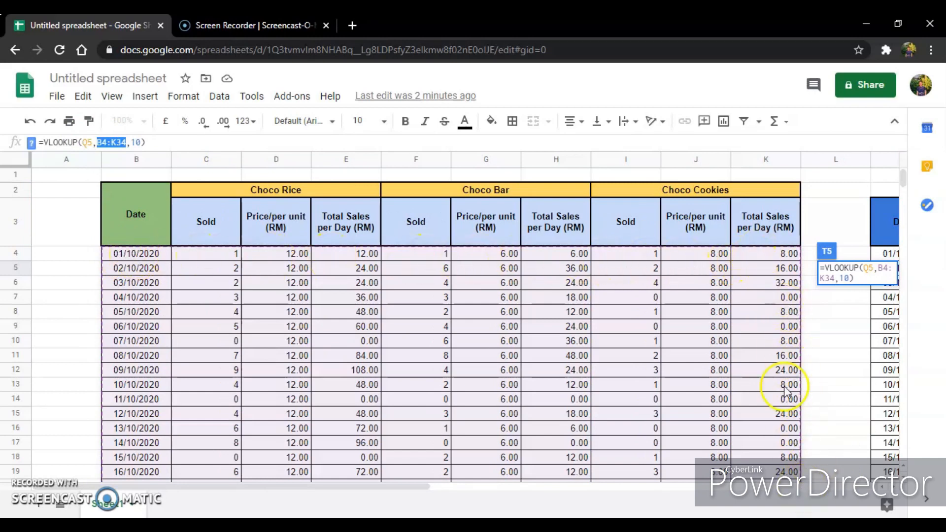
left_click(135, 143)
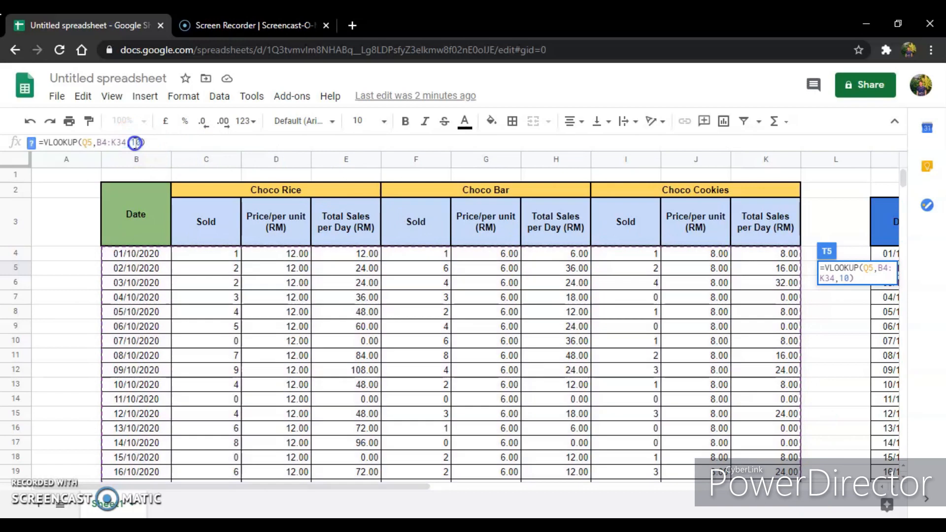
scroll(287, 192, "right", 2)
scroll(428, 223, "right", 5)
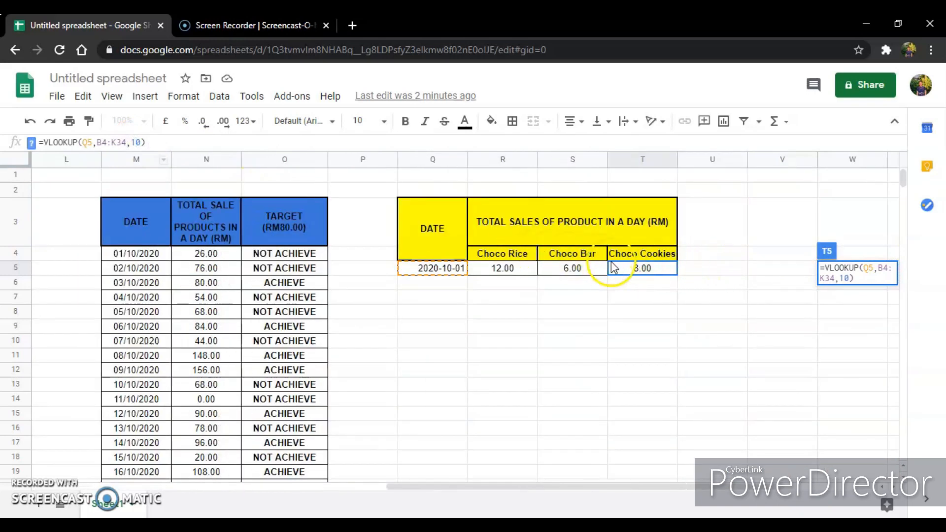
left_click(619, 269)
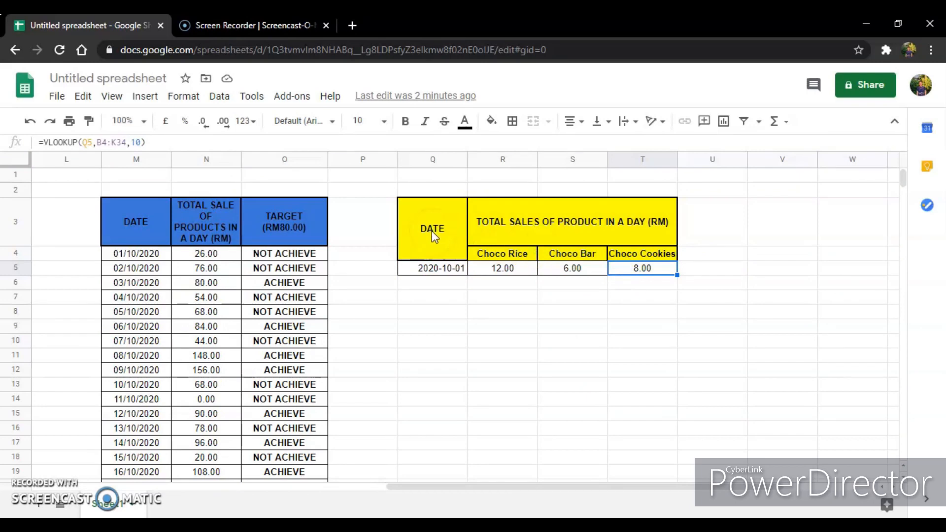
key("Return")
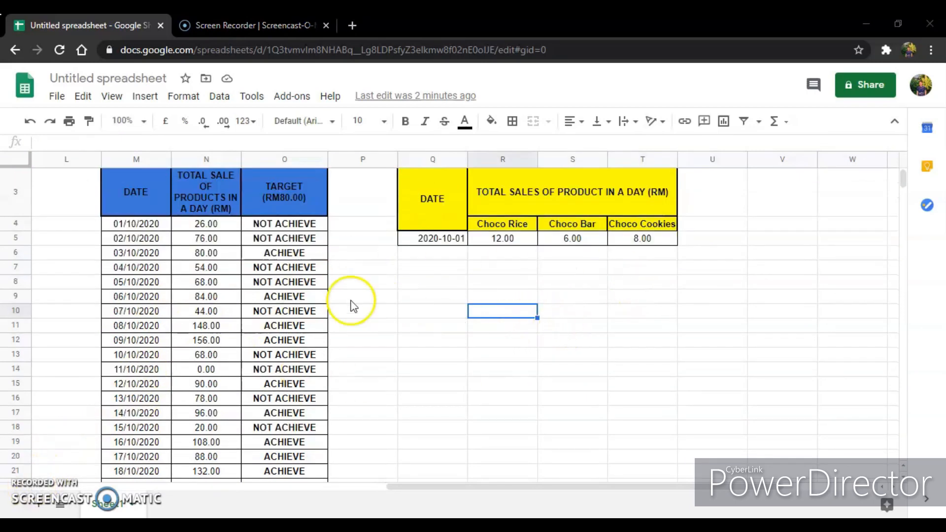
Insert a chart from the Choco Rice total sales per day in E4:E34.
scroll(351, 301, "left", 8)
scroll(184, 317, "down", 6)
scroll(382, 297, "up", 5)
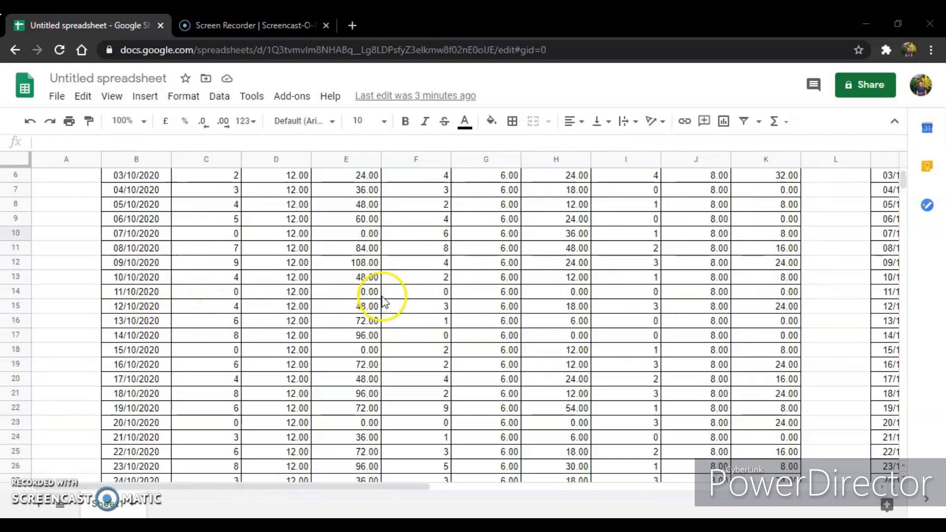
scroll(382, 296, "up", 2)
left_click(371, 255)
left_click_drag(368, 389, 367, 440)
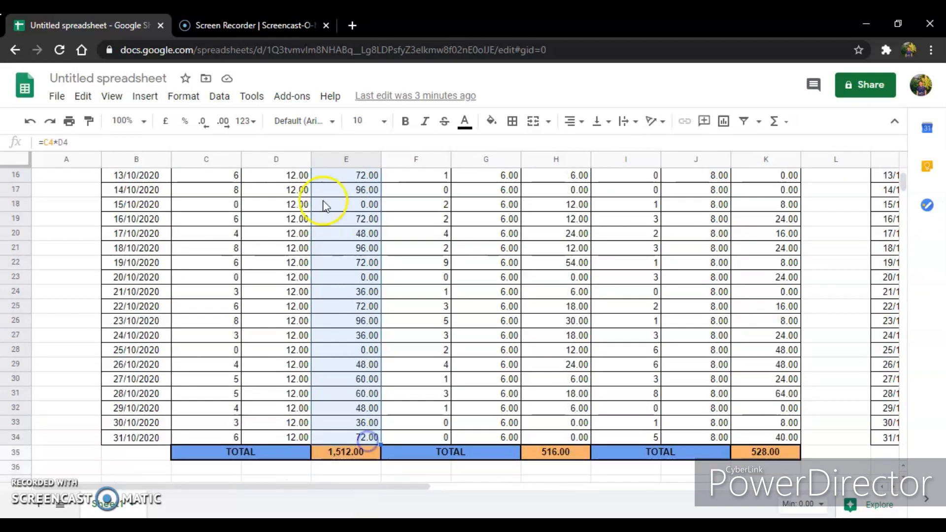
left_click(158, 98)
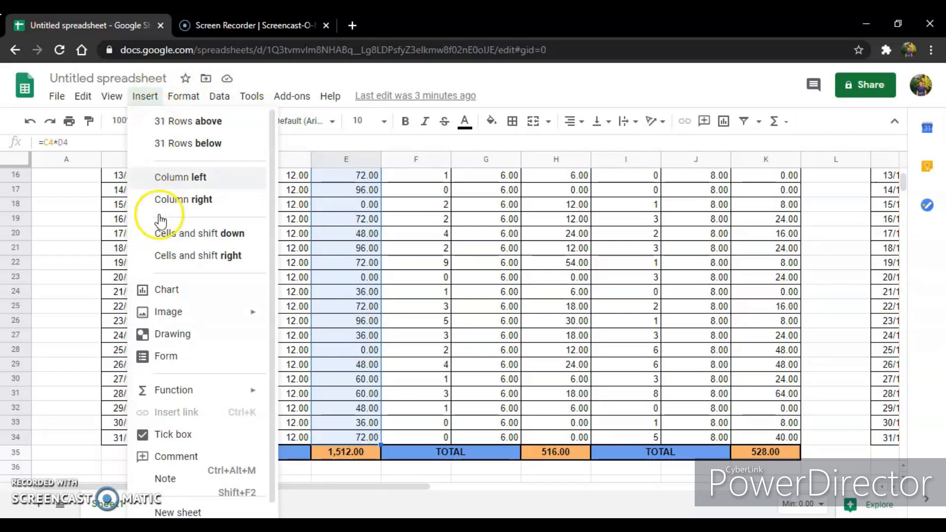
left_click(163, 289)
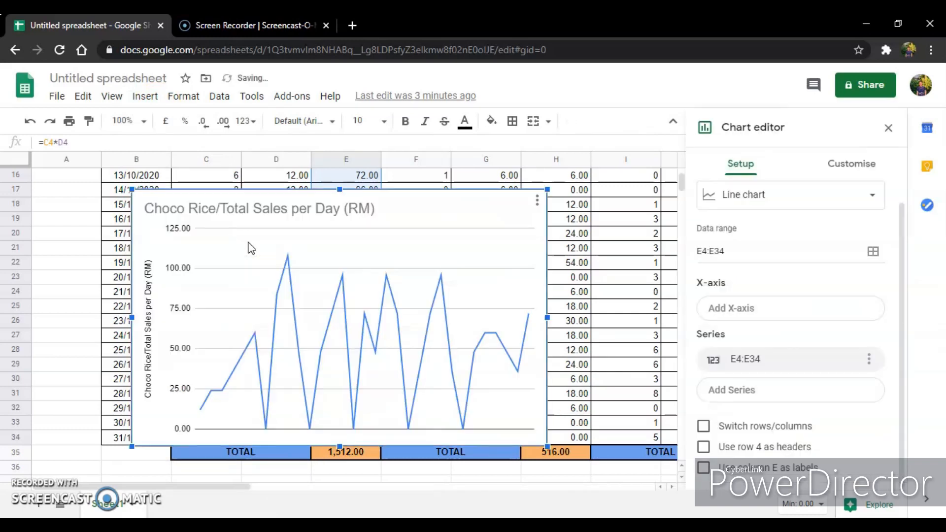
Move the Choco Rice chart into the empty area just below the TOTAL row, starting around row 37.
left_click(405, 216)
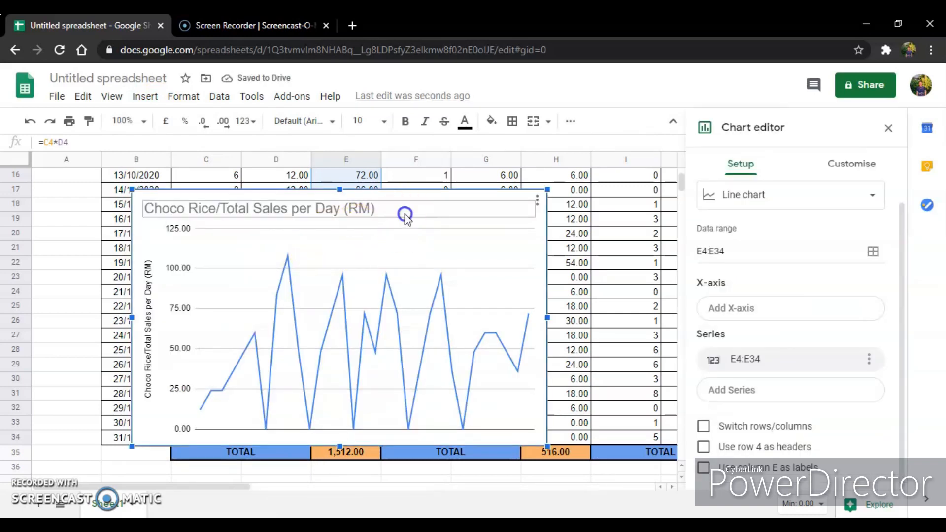
left_click_drag(411, 252, 403, 510)
scroll(411, 433, "down", 5)
scroll(451, 379, "down", 1)
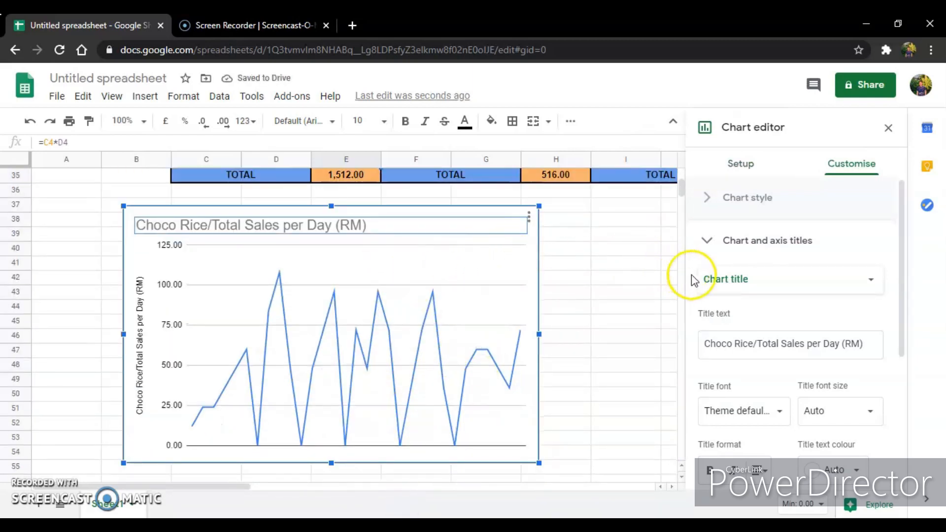
scroll(761, 335, "down", 2)
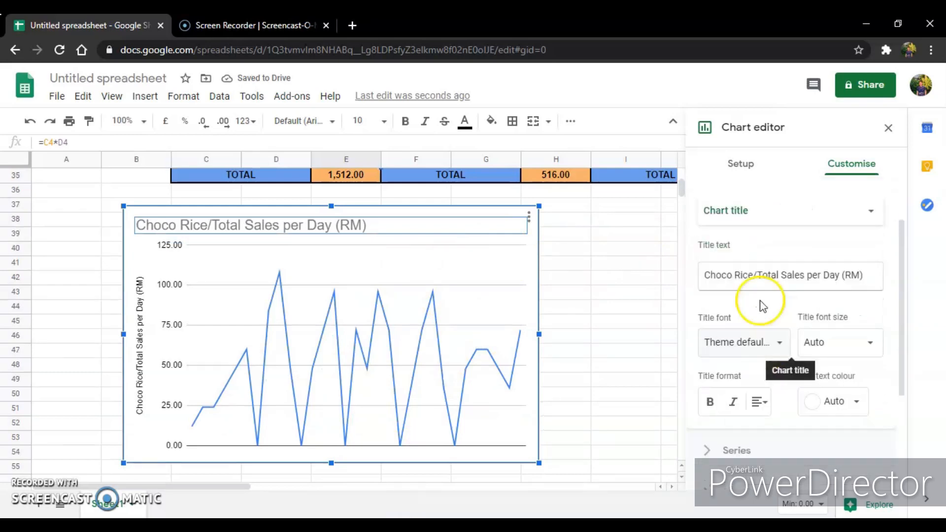
Set the chart's X-axis to the dates in B4:B34.
left_click(752, 181)
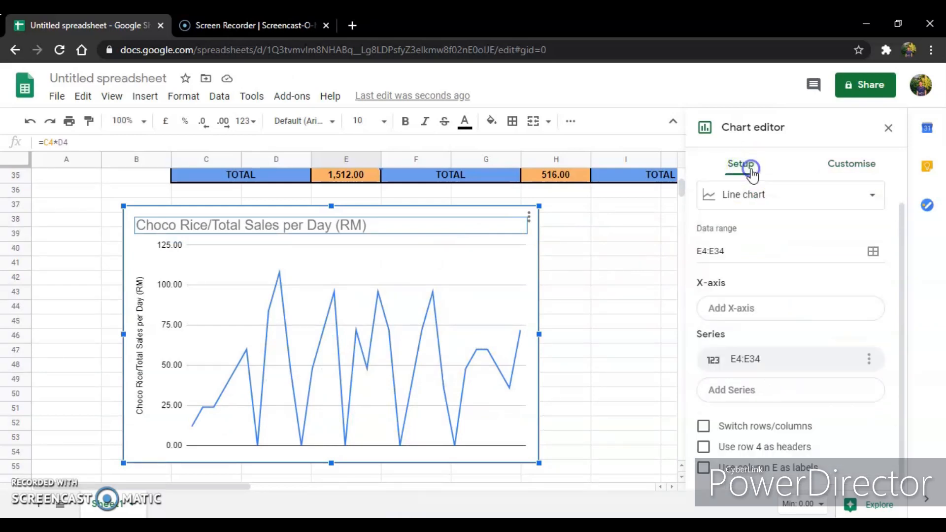
left_click(756, 309)
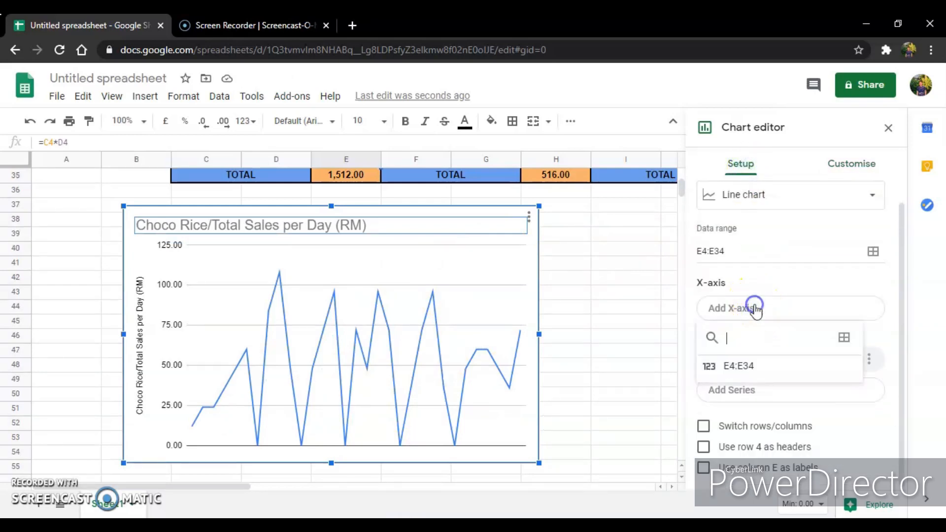
left_click(844, 337)
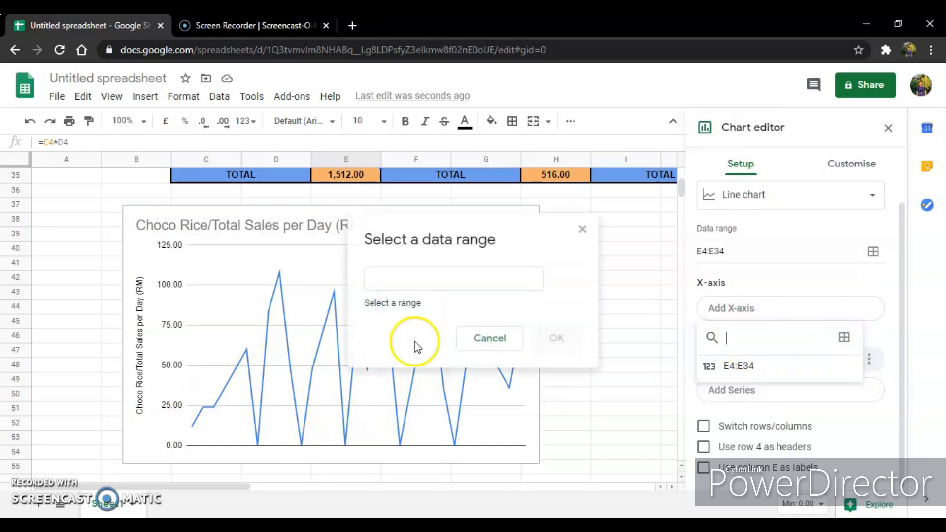
left_click_drag(481, 226, 567, 226)
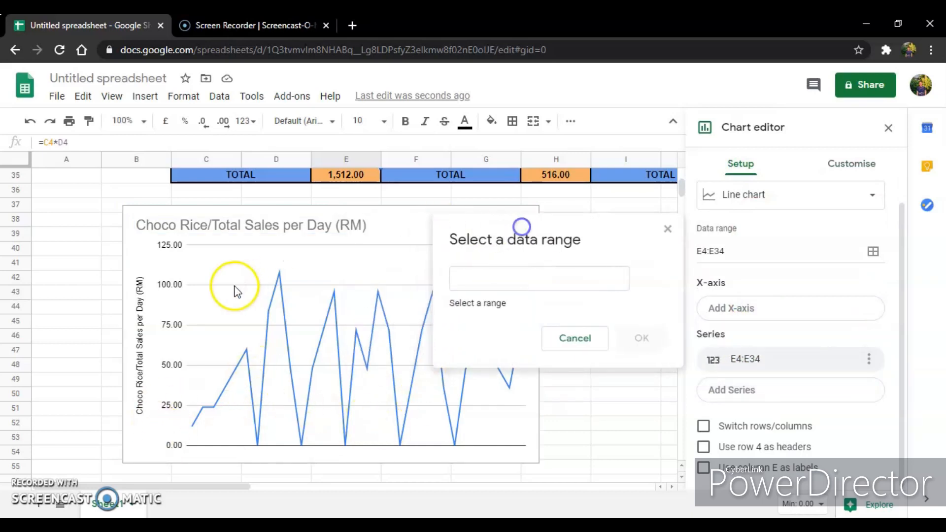
scroll(232, 289, "up", 6)
scroll(234, 290, "up", 5)
left_click_drag(145, 225, 128, 400)
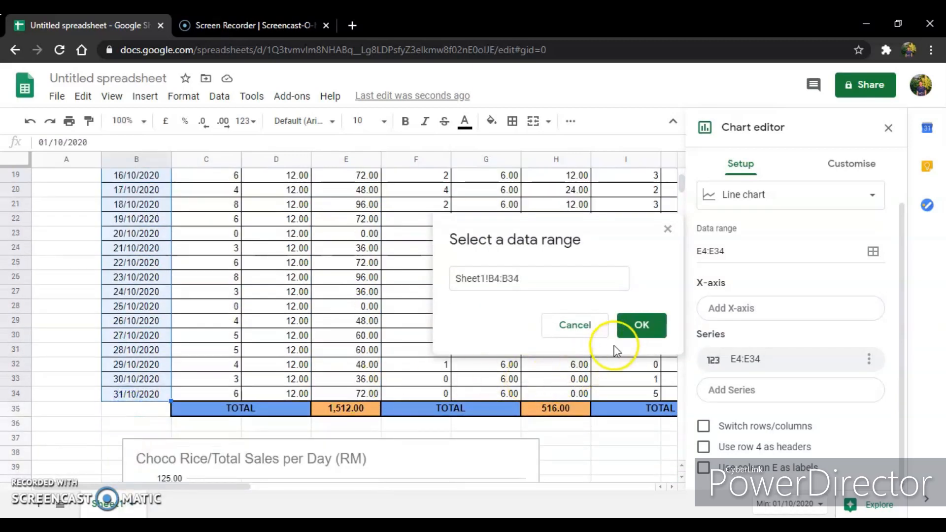
left_click(637, 328)
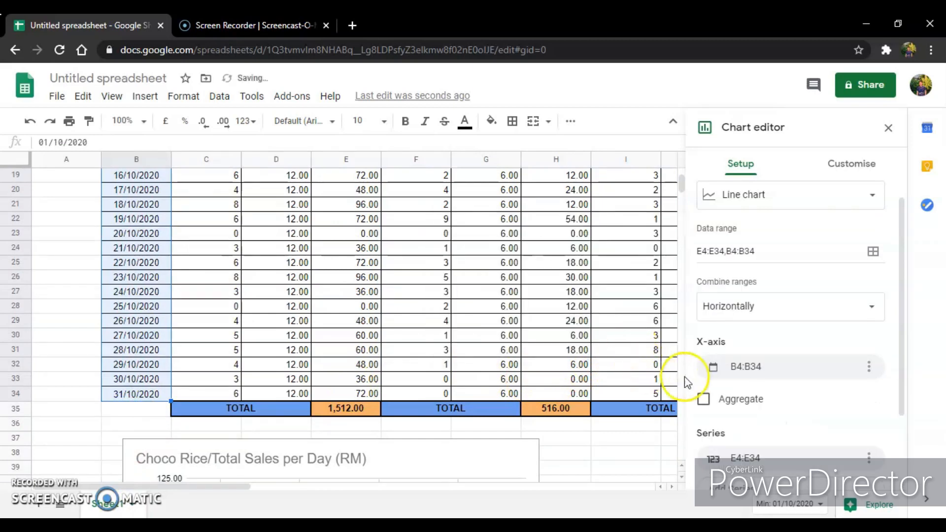
Add the Choco Bar total sales per day, H4:H34, as a second series of the chart.
scroll(738, 388, "down", 2)
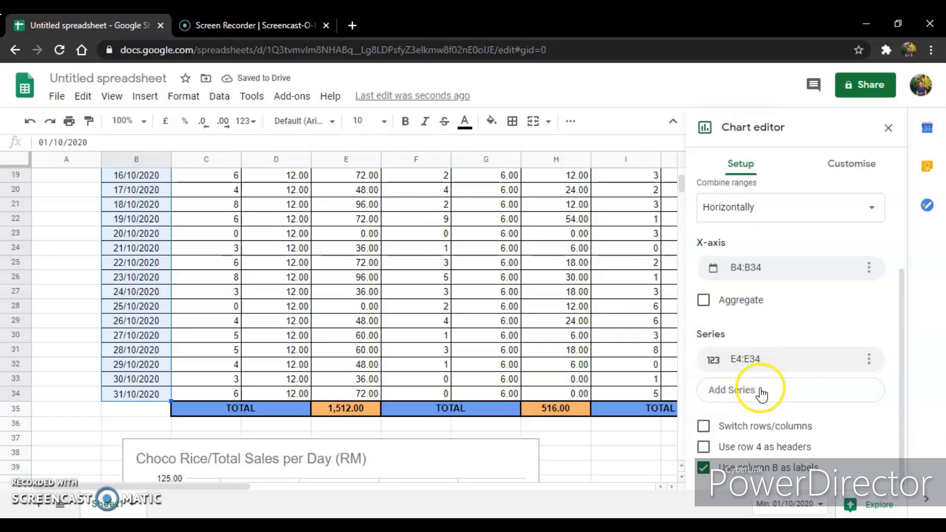
left_click(761, 391)
scroll(453, 439, "down", 6)
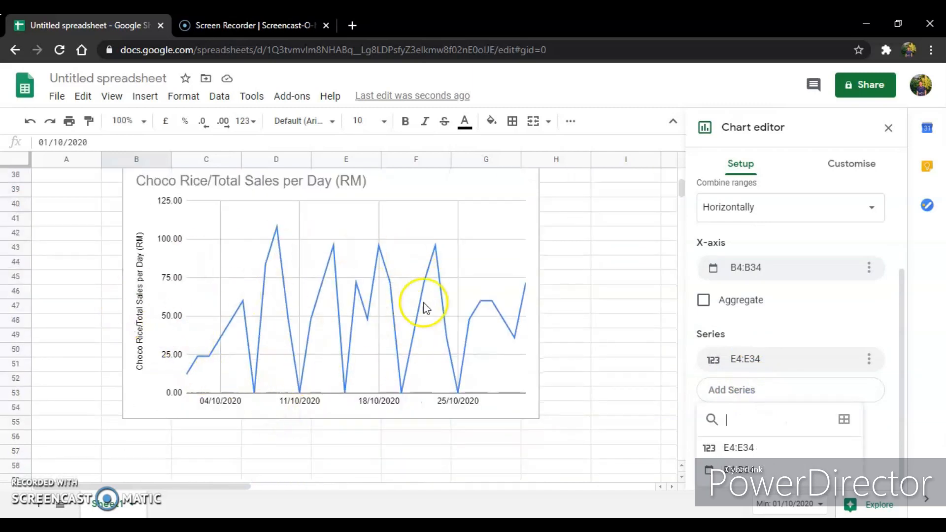
scroll(623, 348, "up", 8)
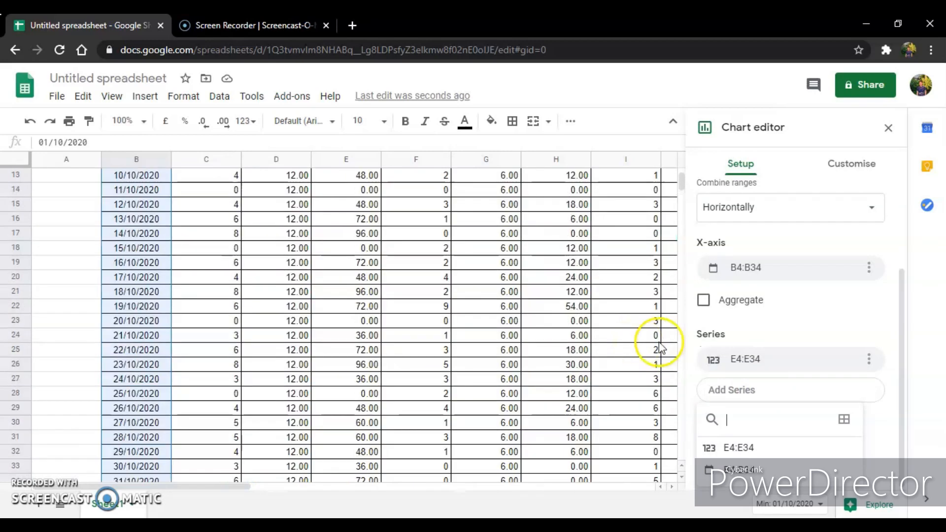
left_click(844, 419)
left_click(447, 245)
left_click_drag(448, 245, 333, 244)
scroll(492, 275, "up", 3)
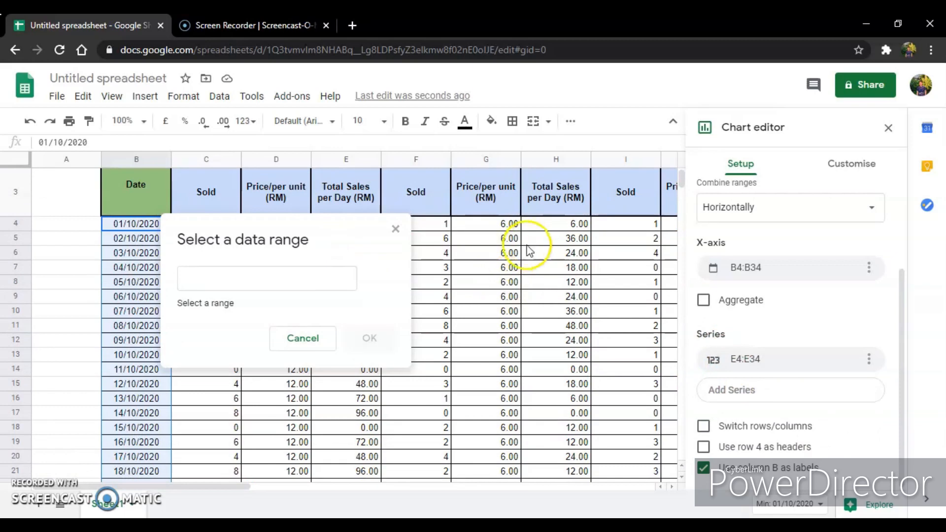
left_click_drag(558, 227, 563, 383)
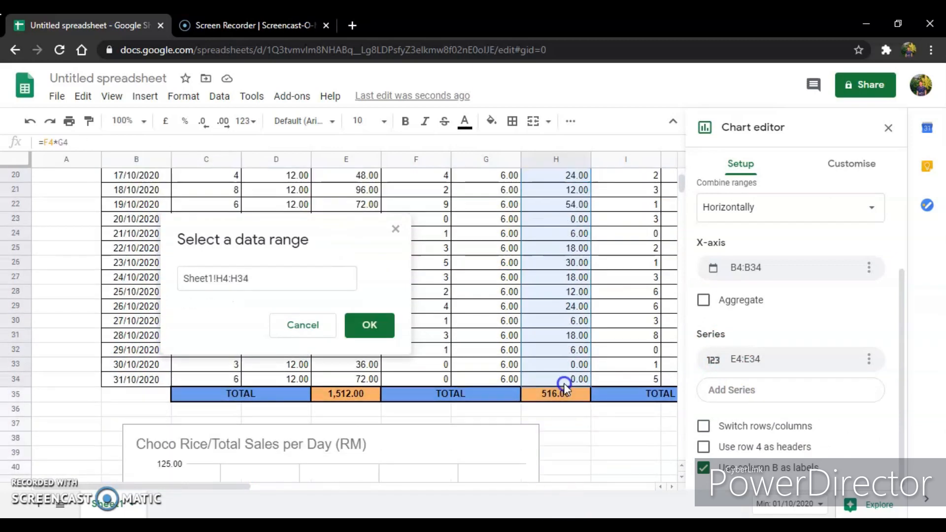
left_click(363, 326)
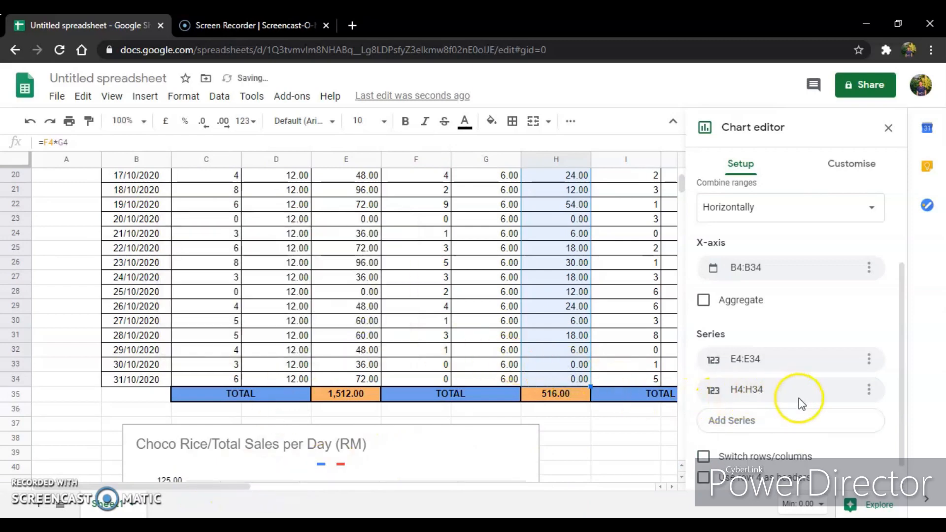
Add the Choco Cookies total sales per day, K4:K34, as a third series of the chart.
left_click(796, 427)
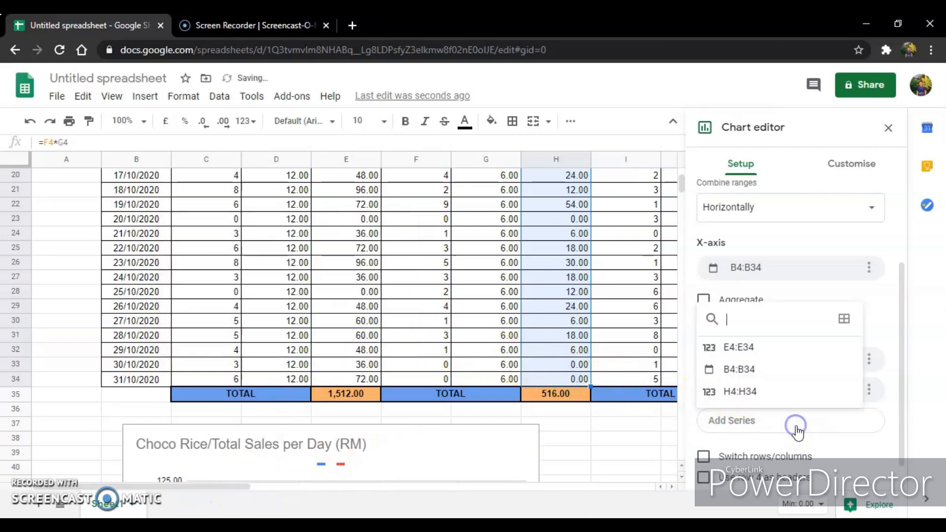
left_click(842, 319)
left_click_drag(502, 245, 288, 246)
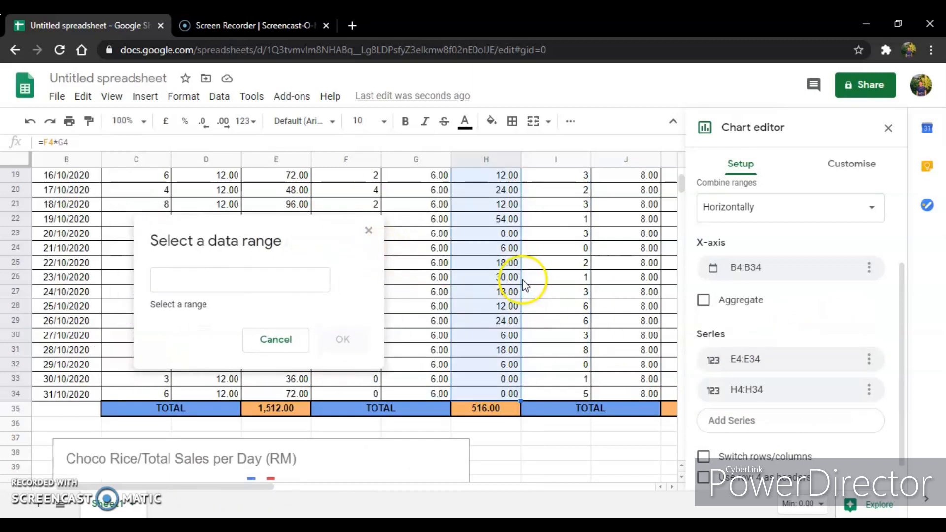
scroll(523, 285, "right", 3)
scroll(523, 285, "up", 5)
scroll(489, 205, "up", 4)
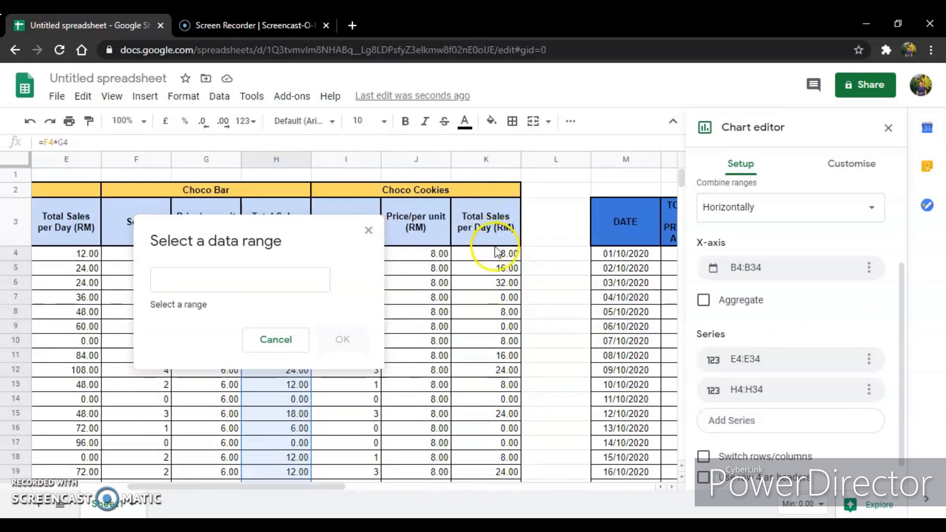
left_click_drag(495, 256, 502, 382)
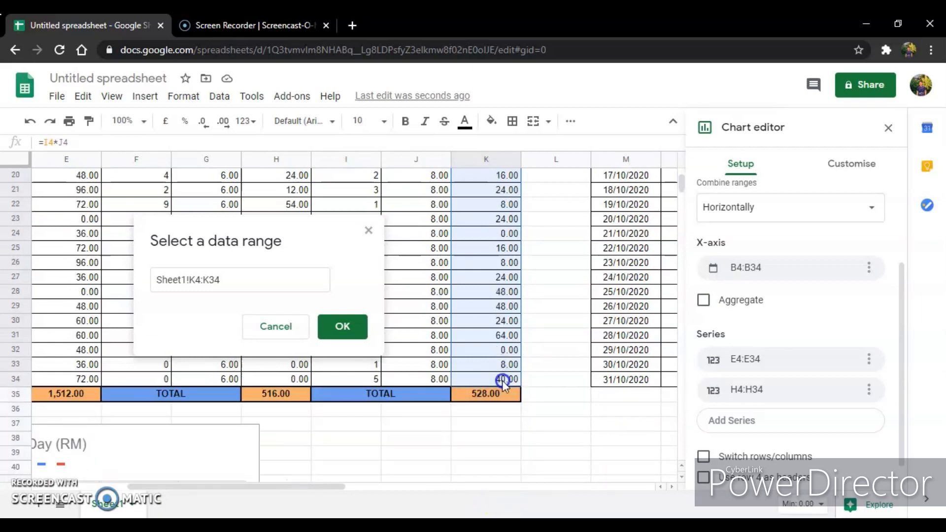
left_click(356, 327)
scroll(640, 366, "left", 5)
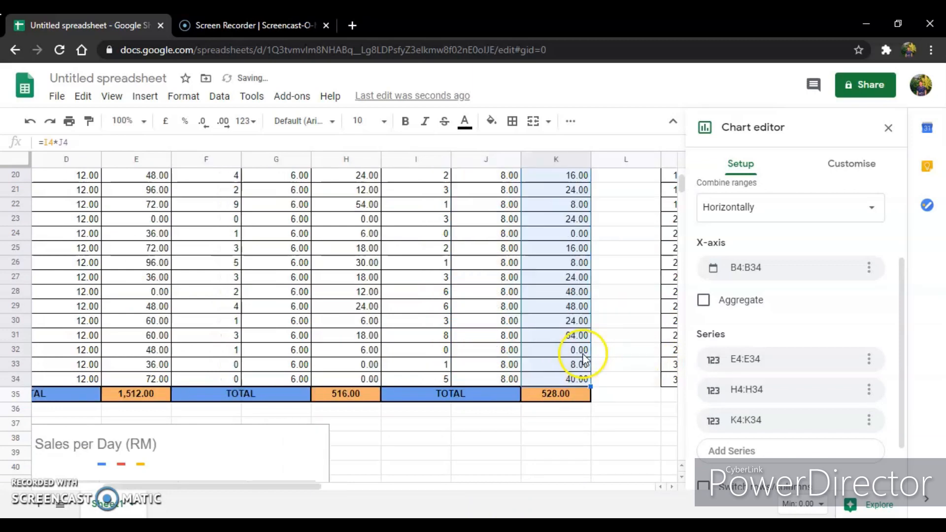
scroll(451, 368, "down", 3)
scroll(444, 379, "down", 2)
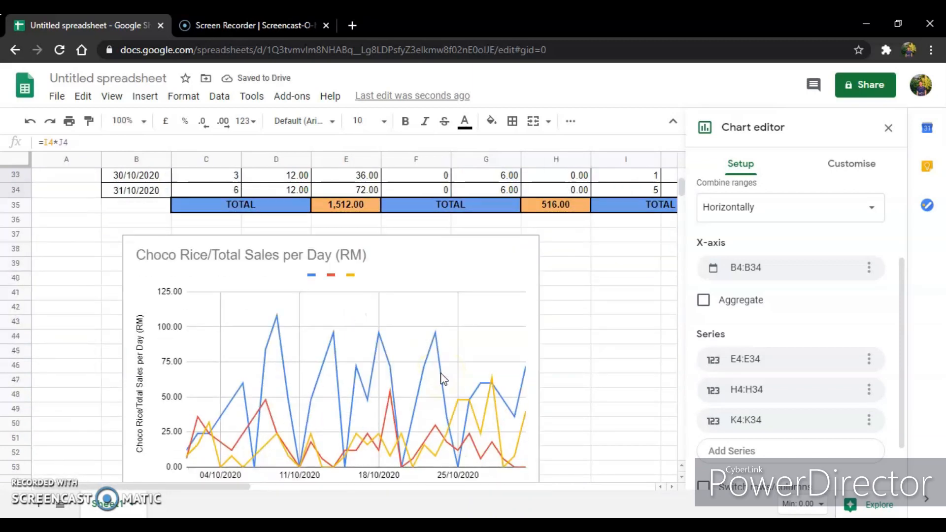
Change the chart from a line chart to a column chart.
scroll(762, 216, "up", 3)
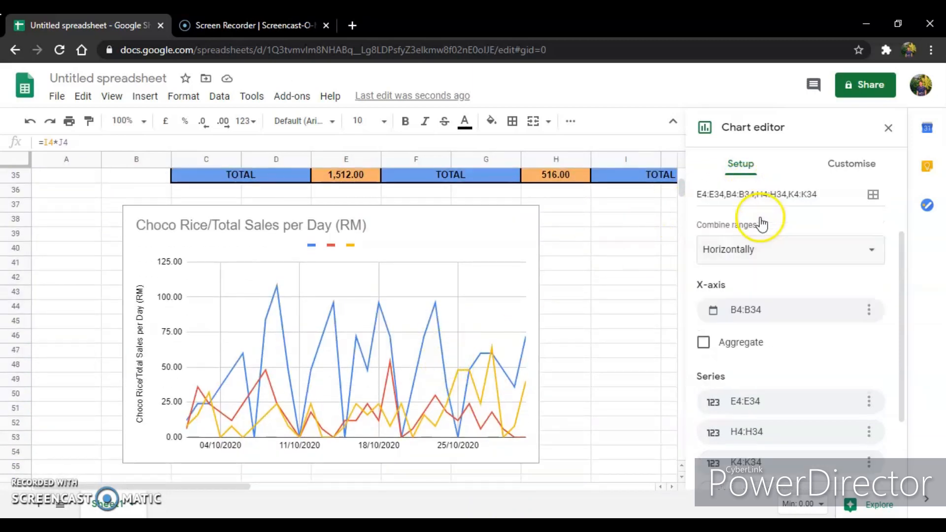
left_click(761, 222)
left_click(760, 223)
left_click(758, 220)
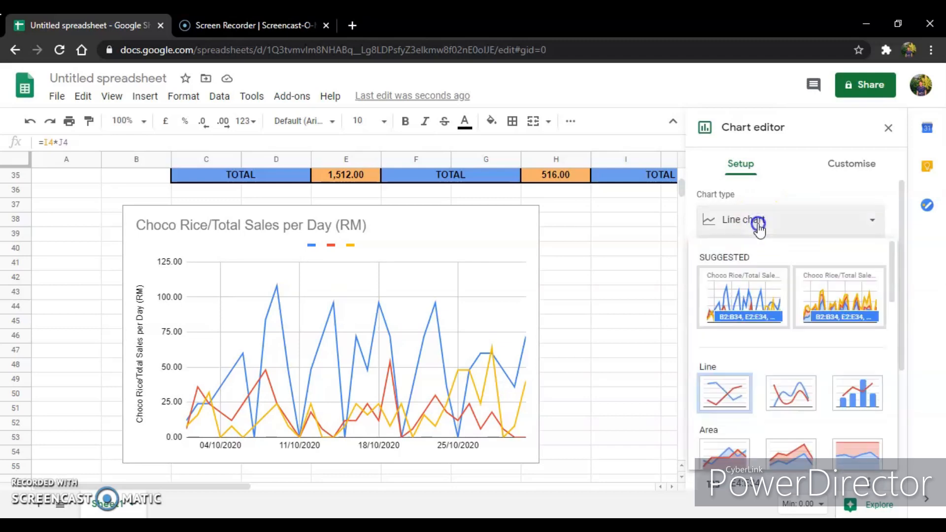
scroll(755, 347, "down", 3)
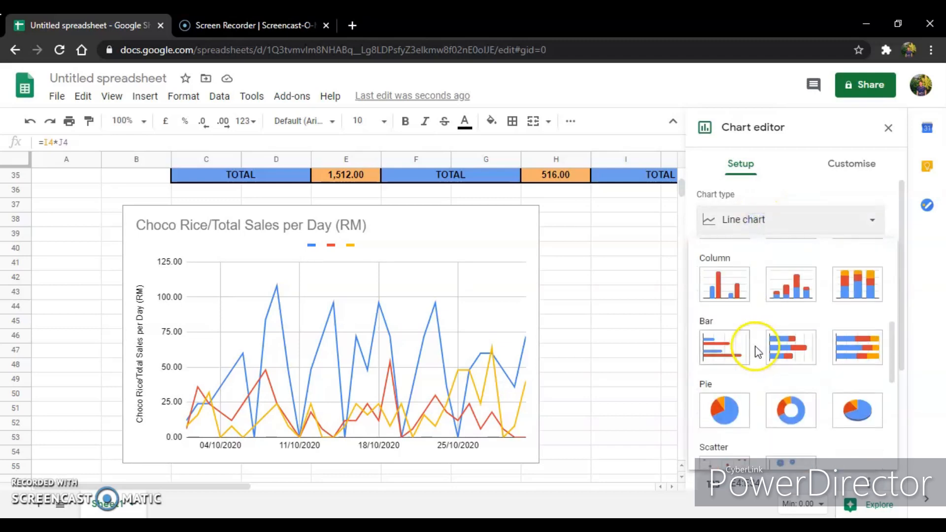
left_click(730, 297)
Enlarge the chart to span columns B to I and reach down to about row 59.
left_click(521, 274)
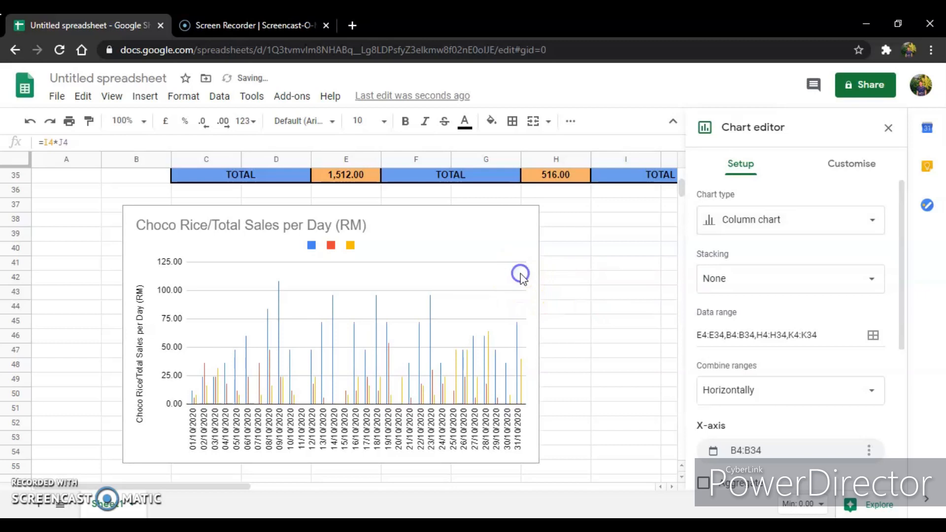
left_click(523, 246)
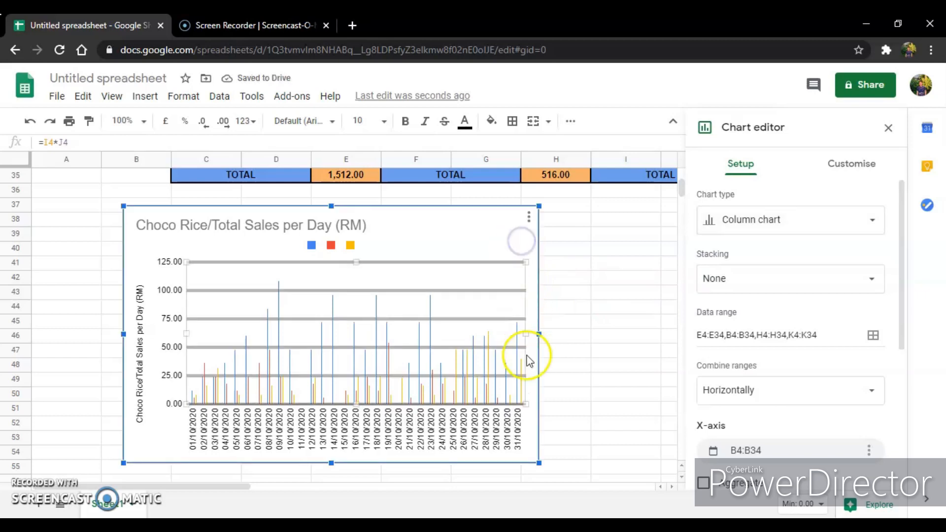
left_click_drag(538, 464, 654, 486)
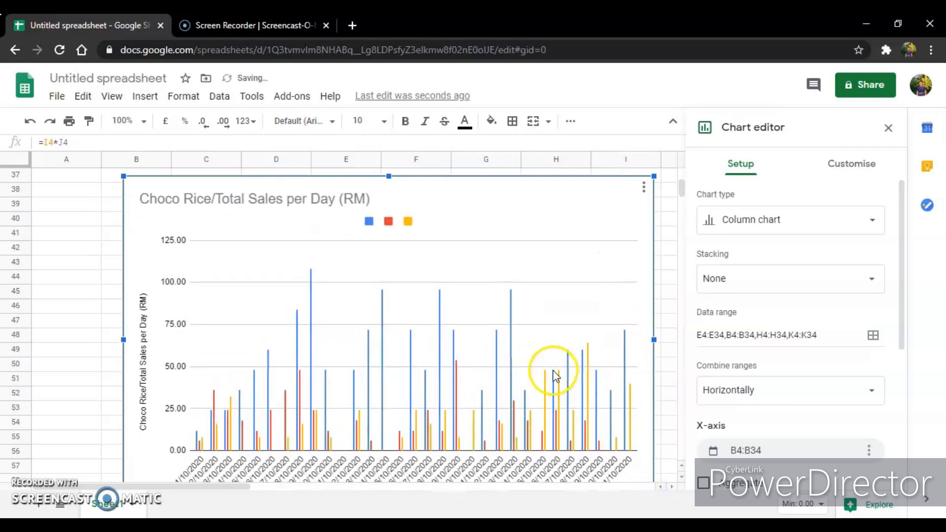
scroll(532, 369, "down", 1)
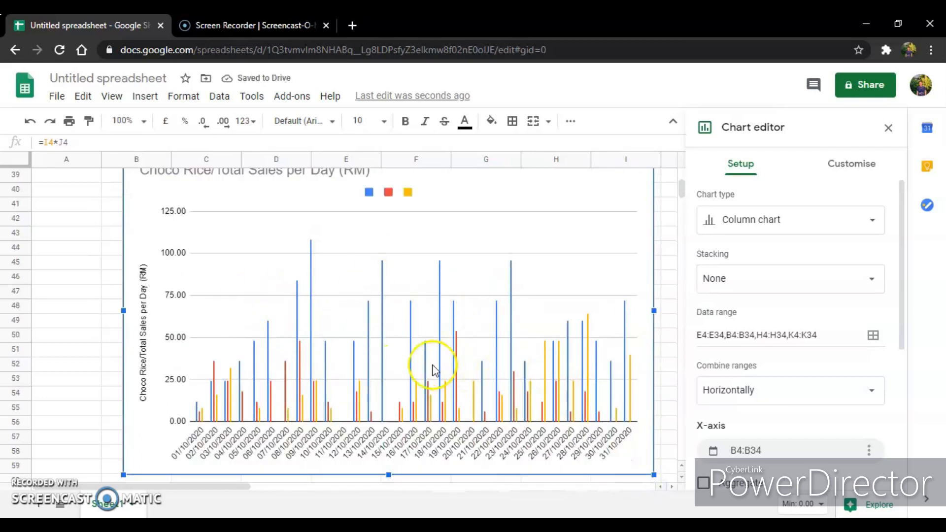
Label the yellow series' legend entry Choco Bar.
left_click(411, 198)
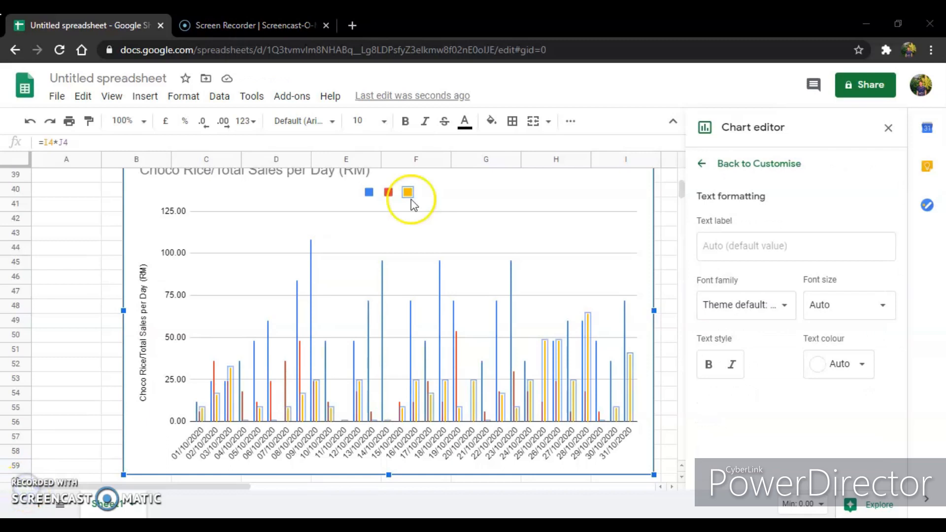
left_click(410, 194)
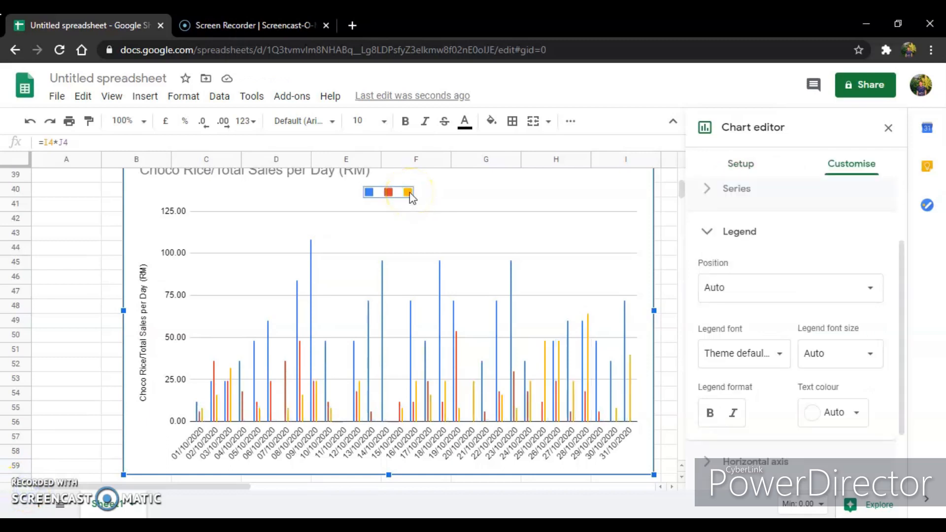
left_click(410, 193)
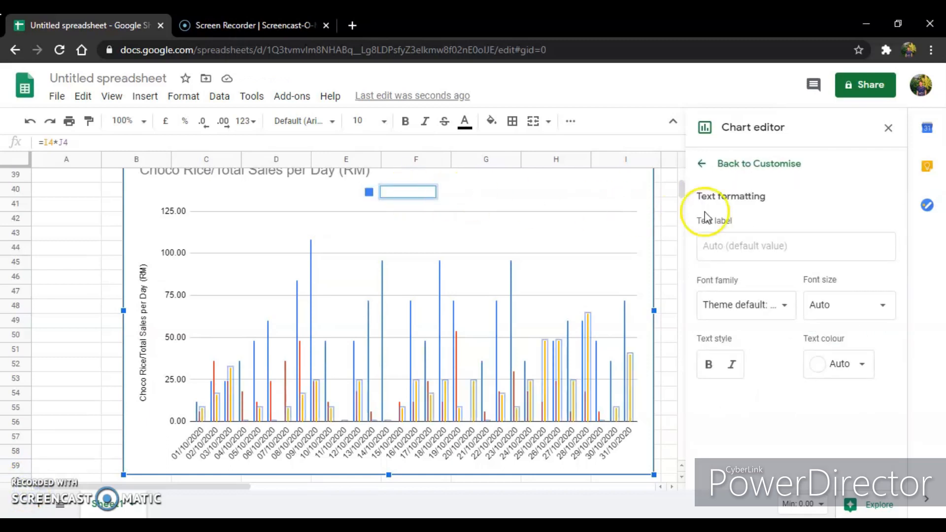
left_click(740, 246)
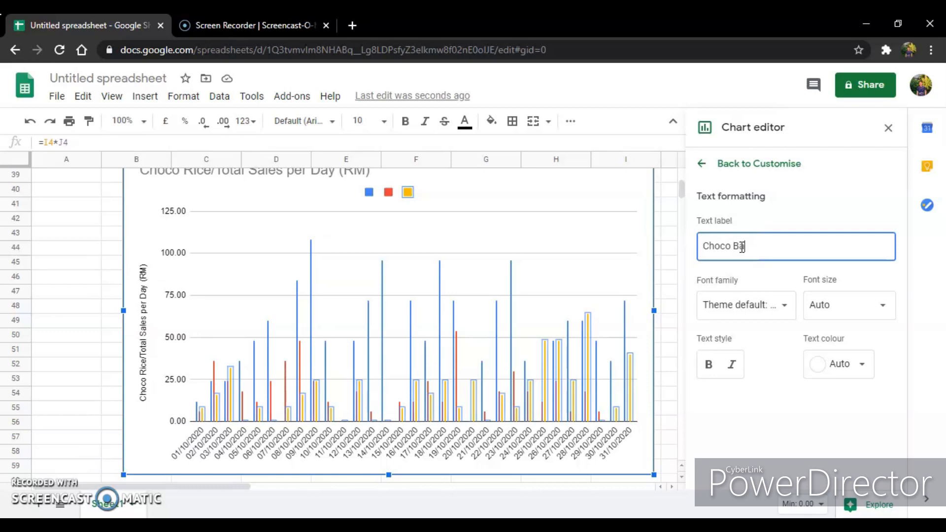
Label the blue, red and yellow legend entries Choco Rice, Choco Bar and Choco Cookies respectively.
left_click(367, 193)
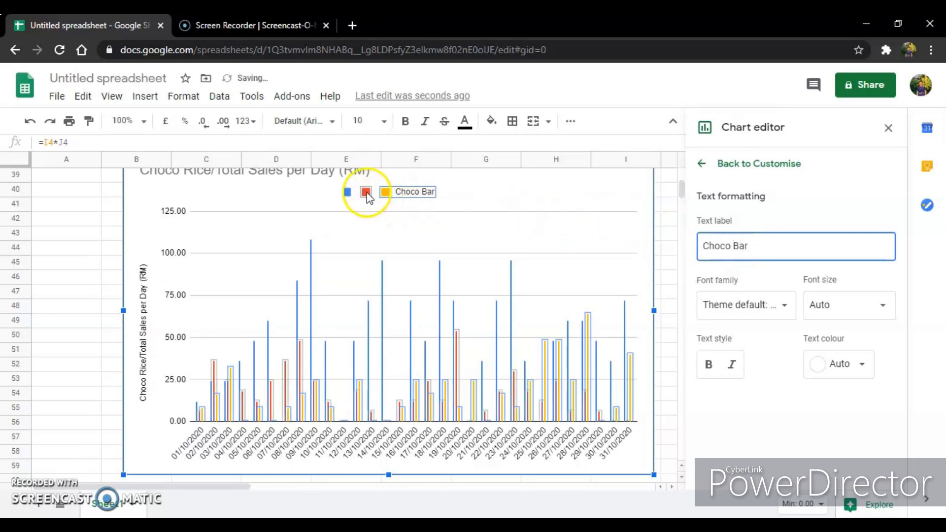
left_click(347, 193)
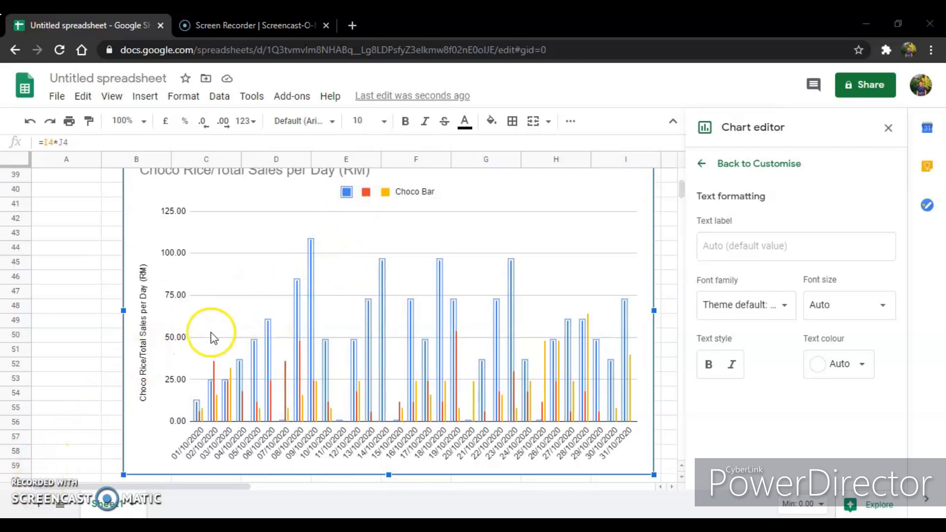
key("Escape")
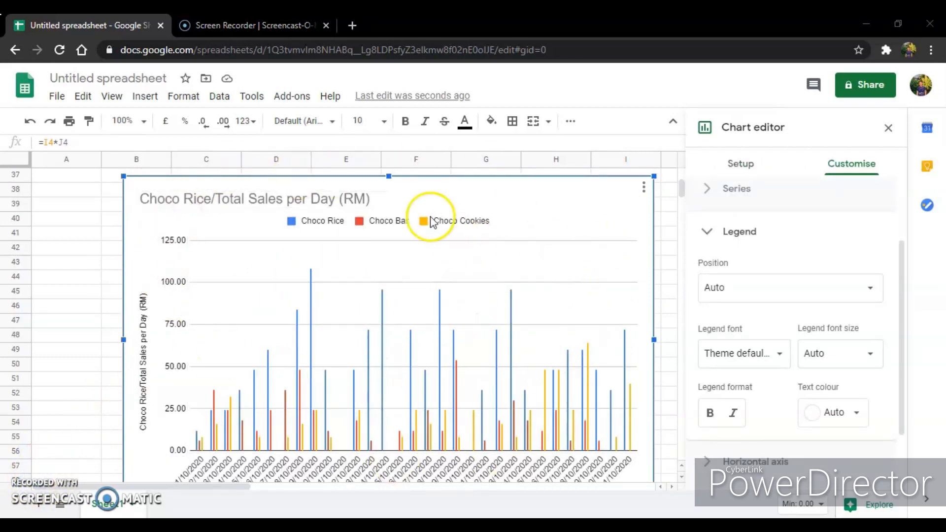
scroll(427, 241, "down", 1)
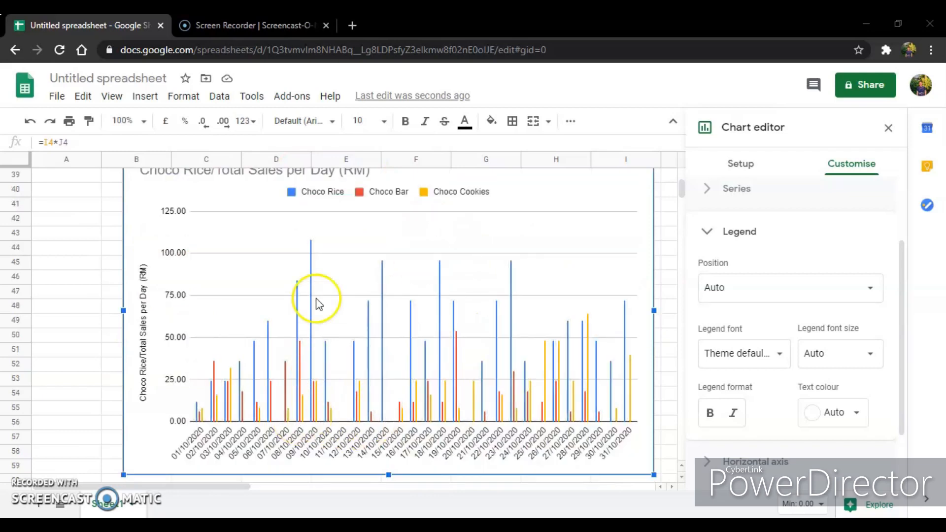